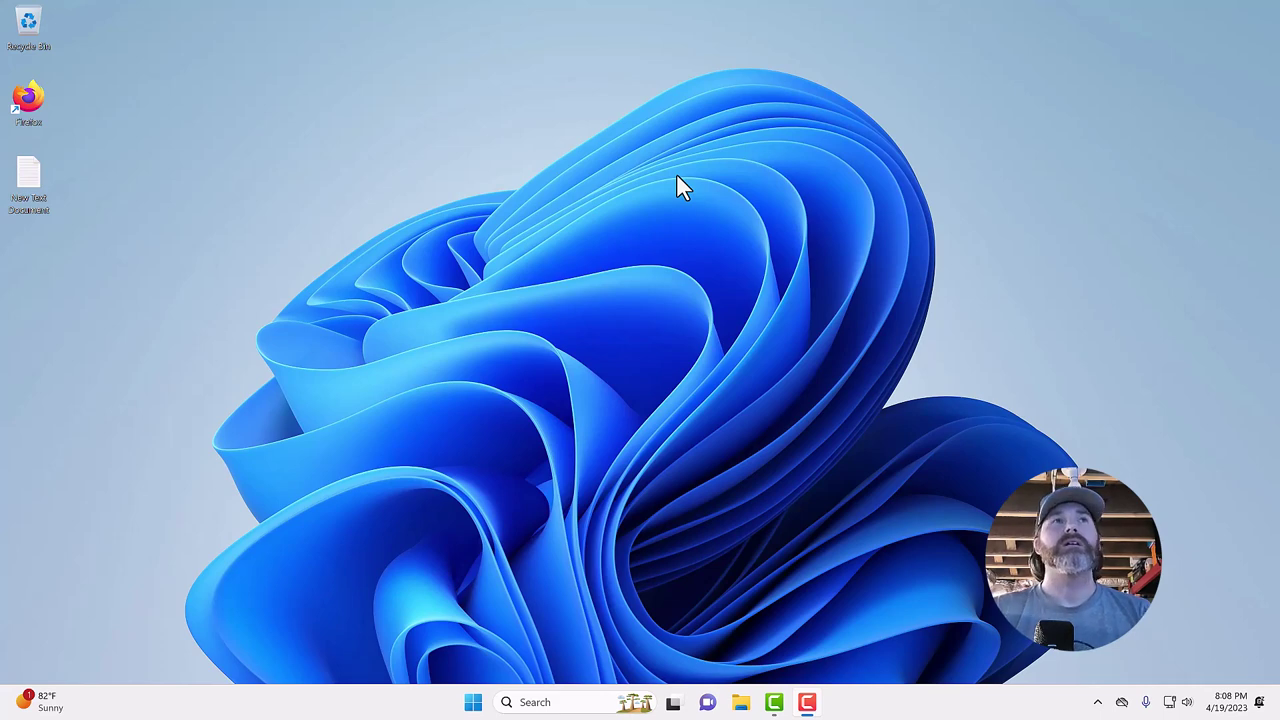
- Open Firefox and search the web for "dell ipmi tool"
{"action": "double_click", "coordinate": [37, 117]}
{"action": "left_click_drag", "start_coordinate": [749, 80], "coordinate": [971, 66]}
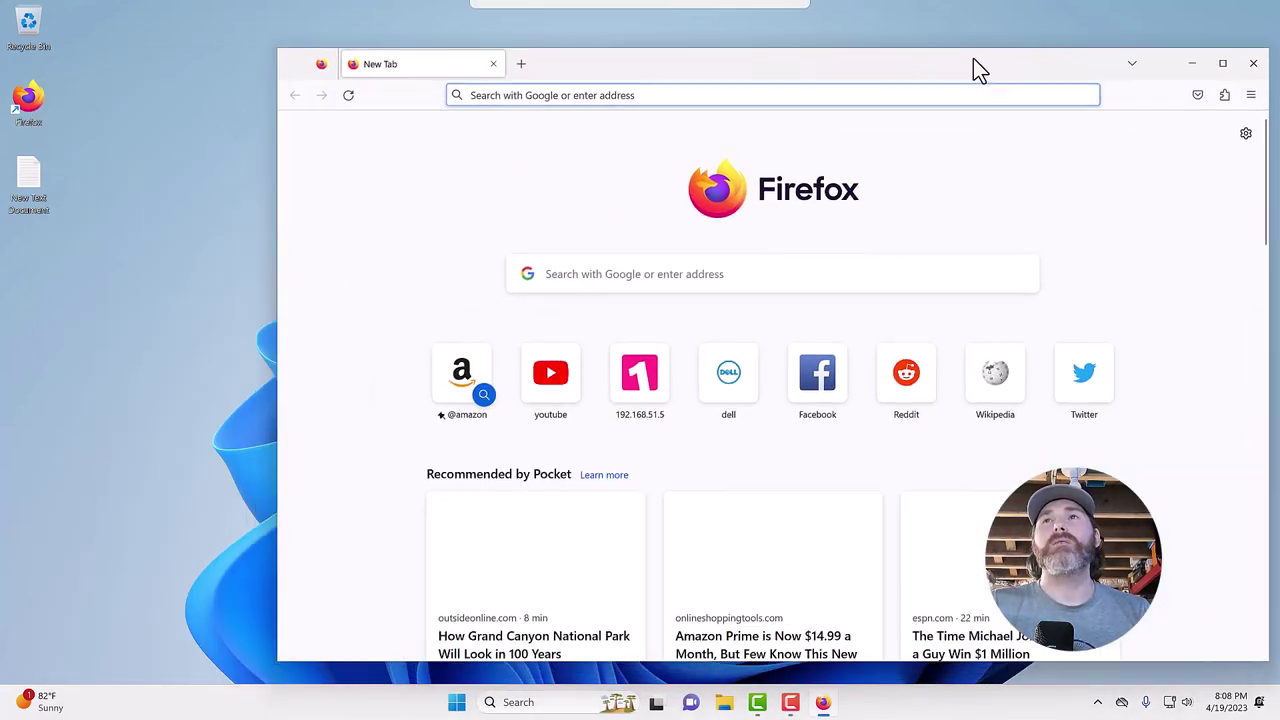
{"action": "left_click", "coordinate": [884, 228]}
{"action": "left_click", "coordinate": [761, 273]}
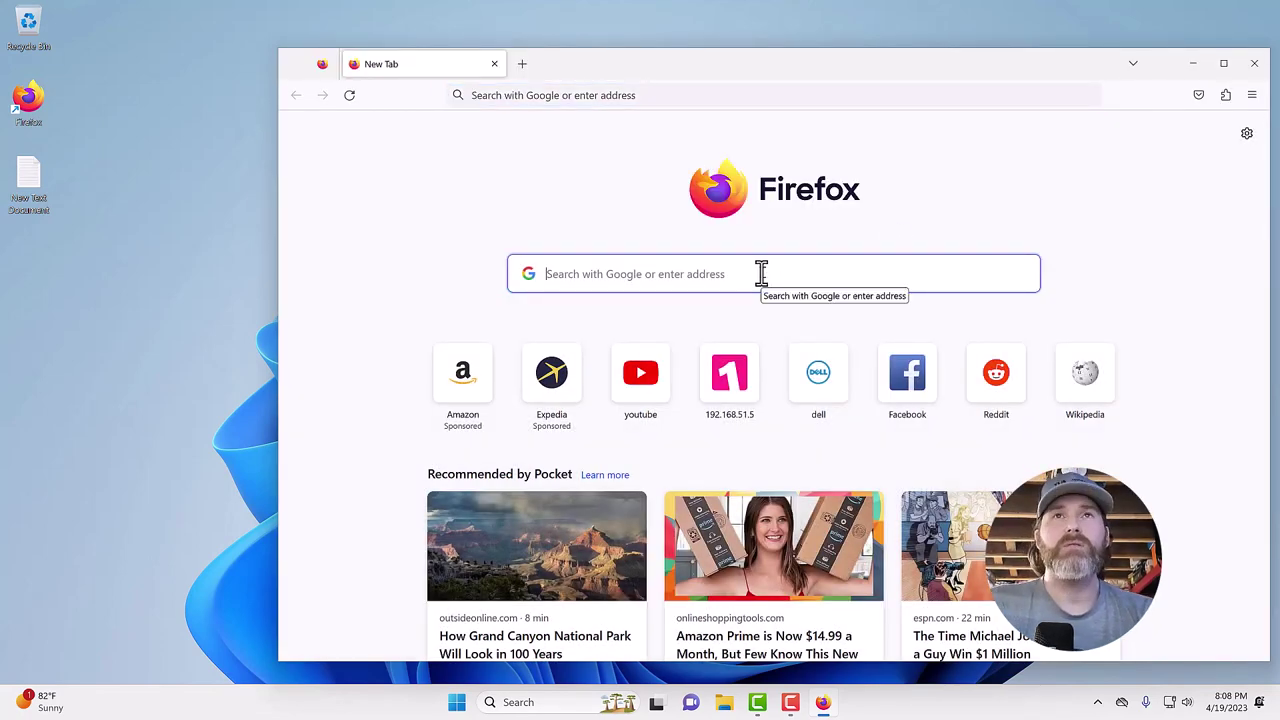
{"action": "type", "text": "dell"}
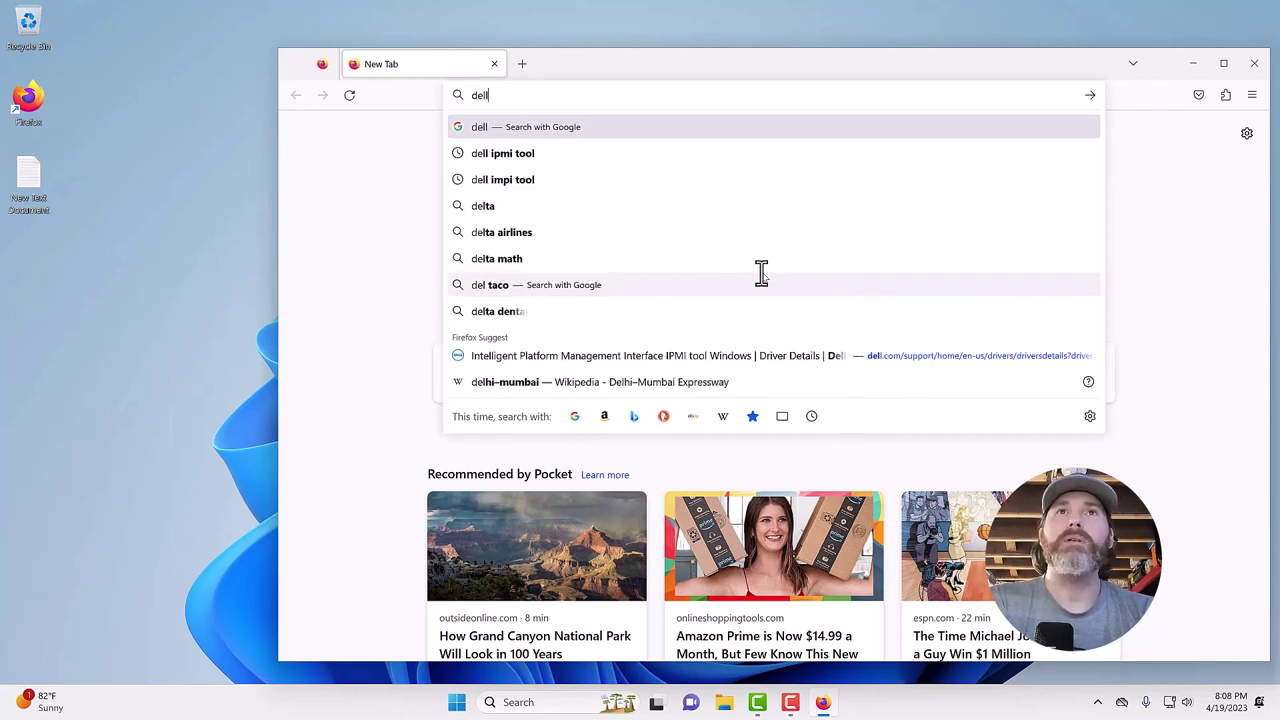
{"action": "type", "text": " ipmi tool"}
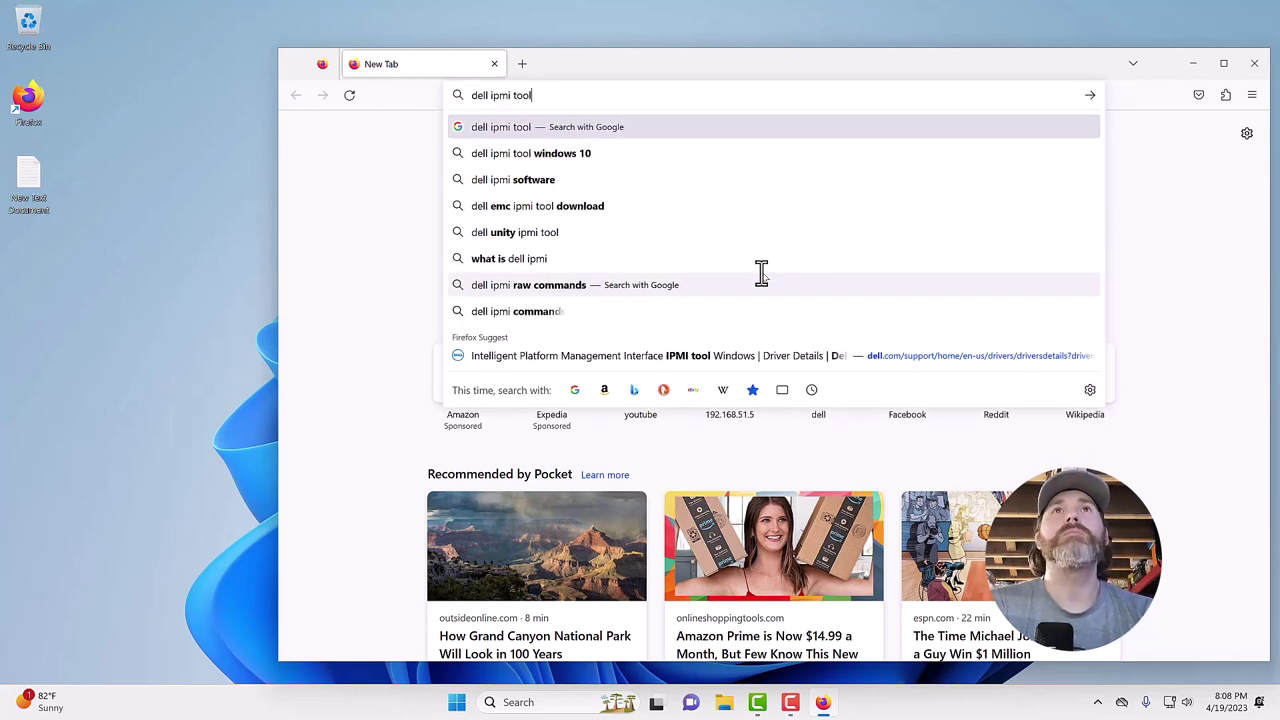
{"action": "key", "text": "Return"}
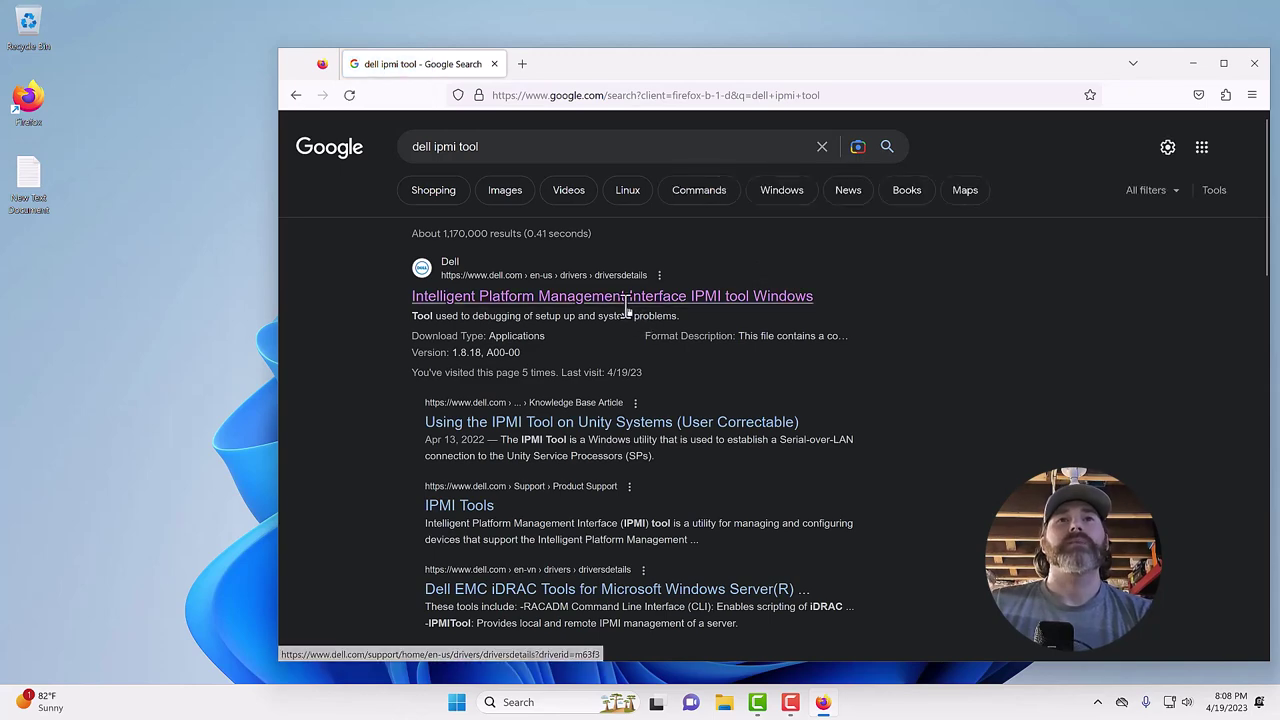
- Download ipmitool-setup-1.8.18-dellemc_p001.exe from Dell's "Intelligent Platform Management Interface IPMI tool Windows" driver page
{"action": "left_click", "coordinate": [623, 298]}
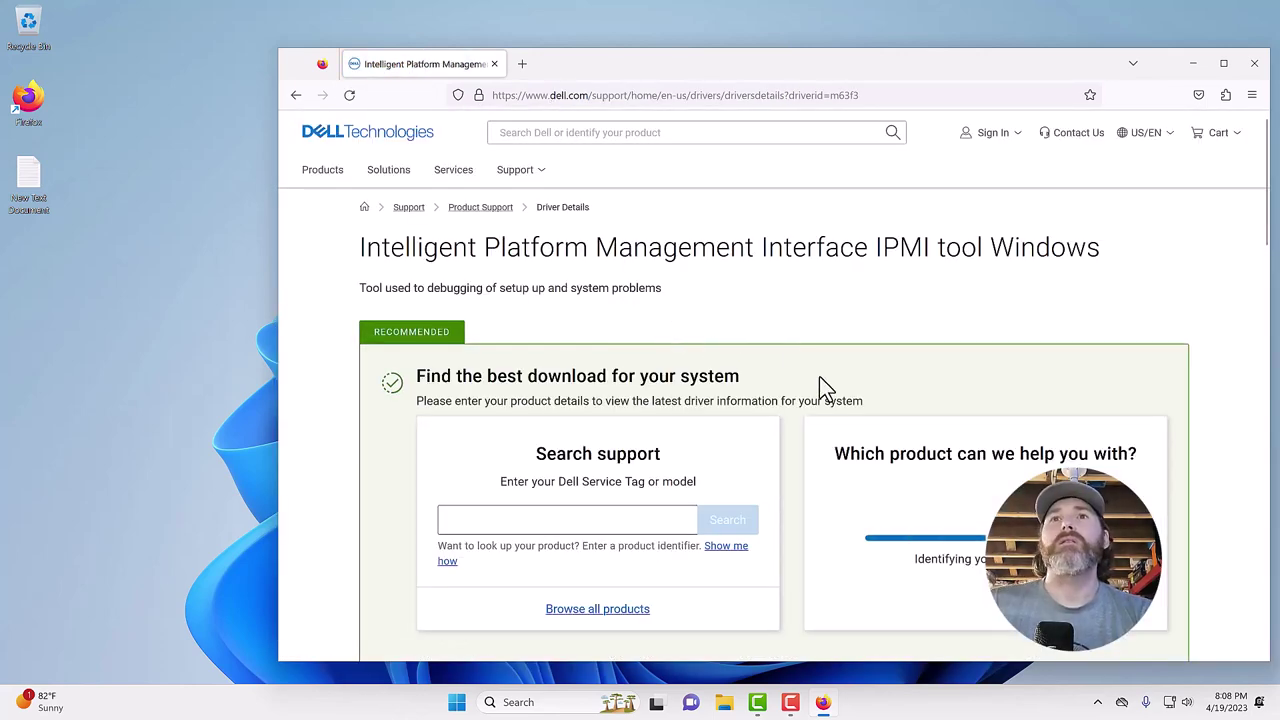
{"action": "scroll", "coordinate": [786, 386], "scroll_direction": "down", "scroll_amount": 6}
{"action": "scroll", "coordinate": [786, 386], "scroll_direction": "down", "scroll_amount": 1}
{"action": "left_click", "coordinate": [622, 410]}
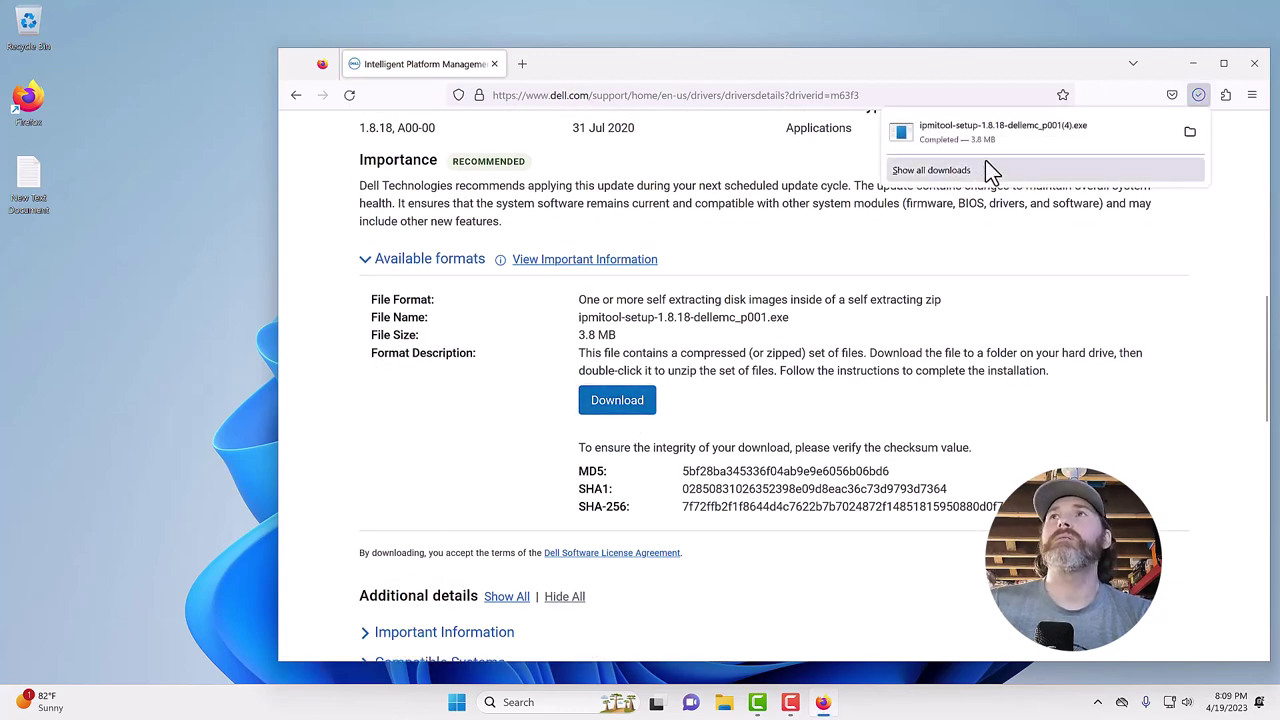
- Run the downloaded ipmitool installer and advance its setup wizard to the destination folder page
{"action": "left_click", "coordinate": [1004, 141]}
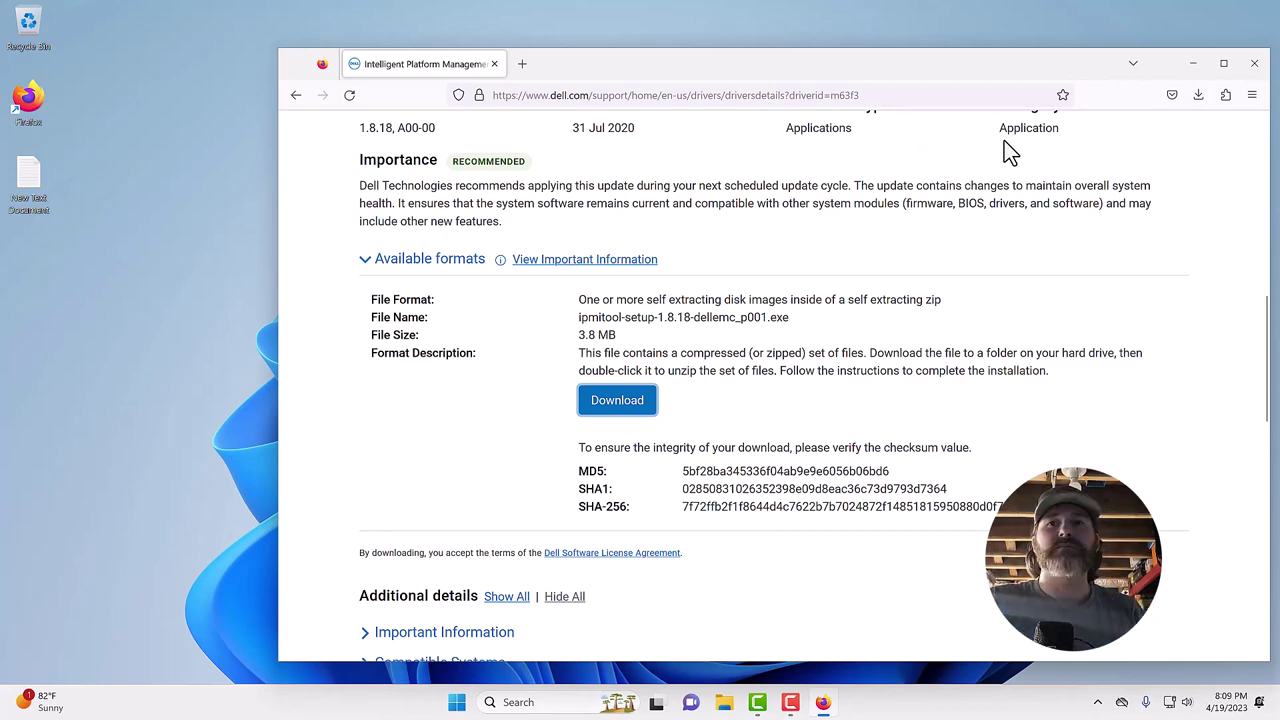
{"action": "left_click", "coordinate": [846, 595]}
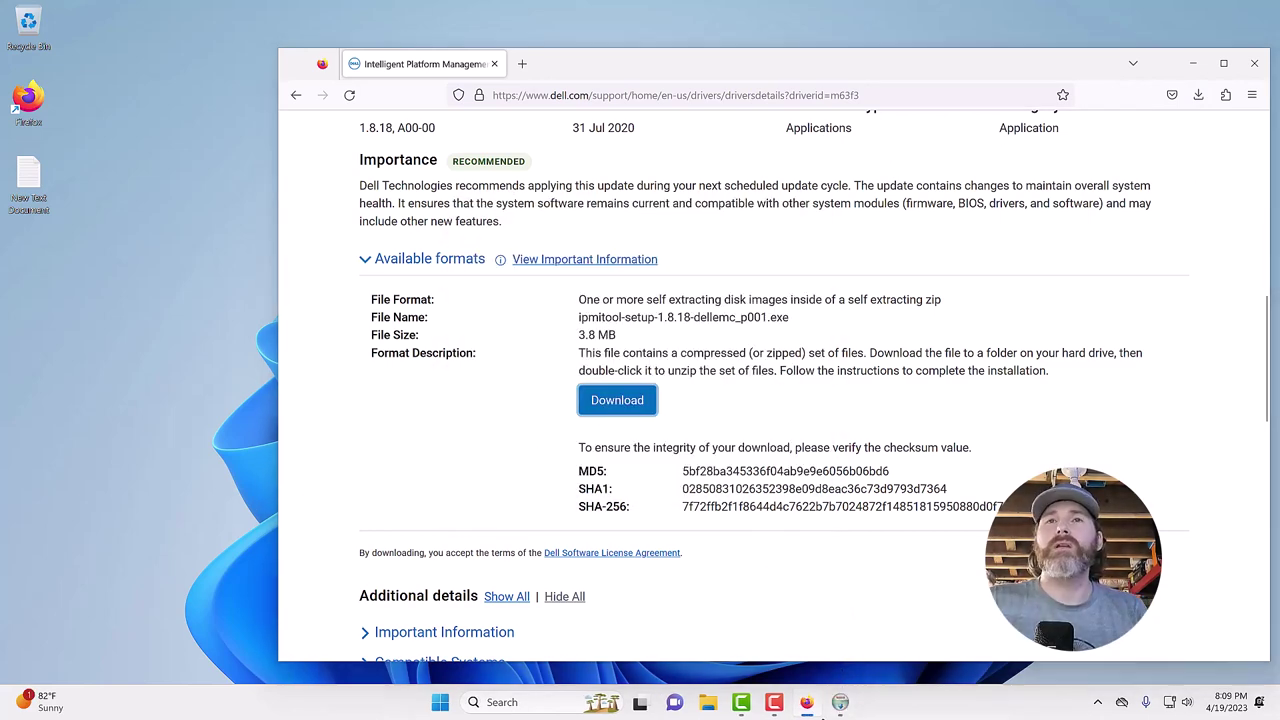
{"action": "left_click", "coordinate": [806, 702]}
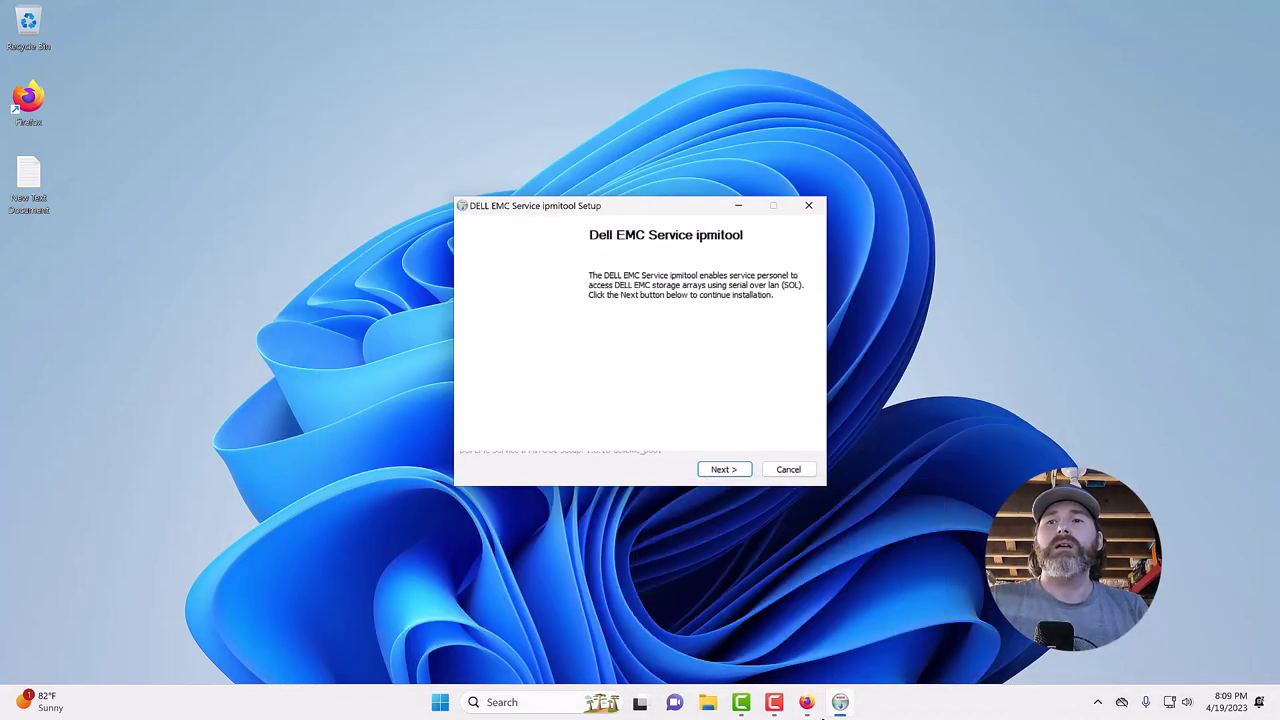
{"action": "left_click", "coordinate": [722, 472]}
{"action": "left_click", "coordinate": [720, 470]}
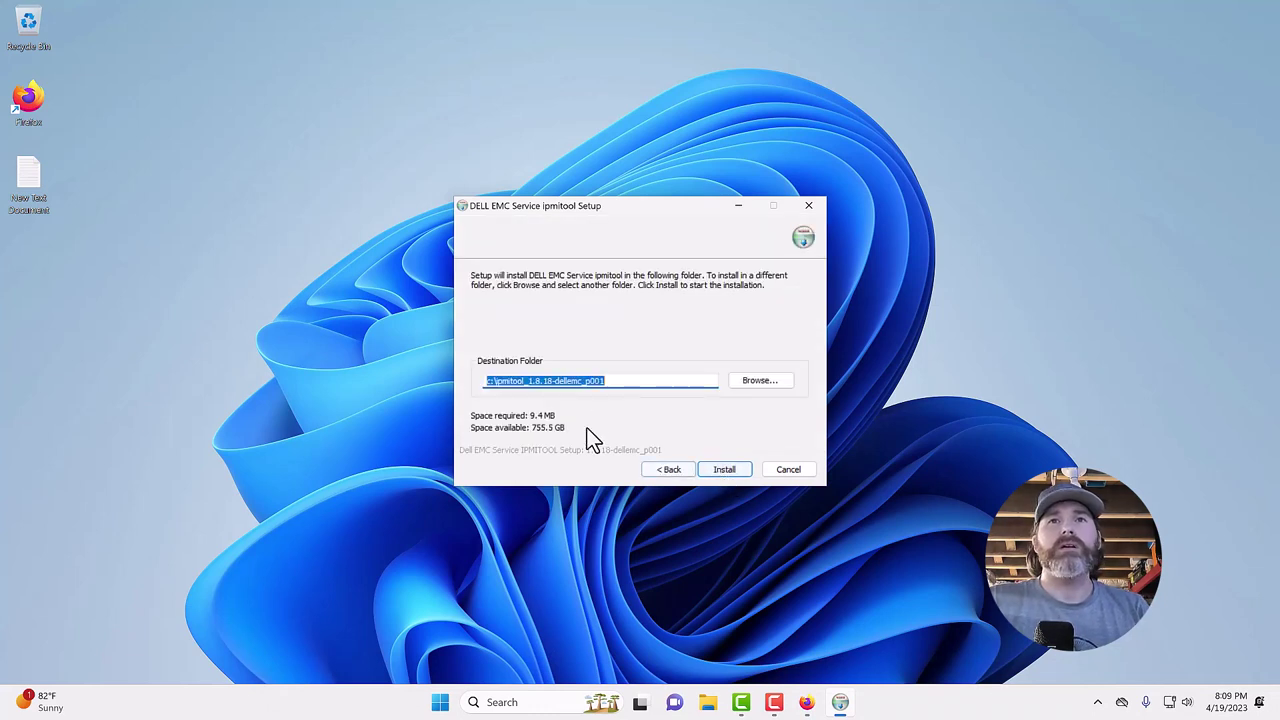
- Set the destination folder to c:\ipmitool, install the tool there and close the setup wizard
{"action": "left_click", "coordinate": [616, 381]}
{"action": "left_click_drag", "start_coordinate": [618, 381], "coordinate": [522, 397]}
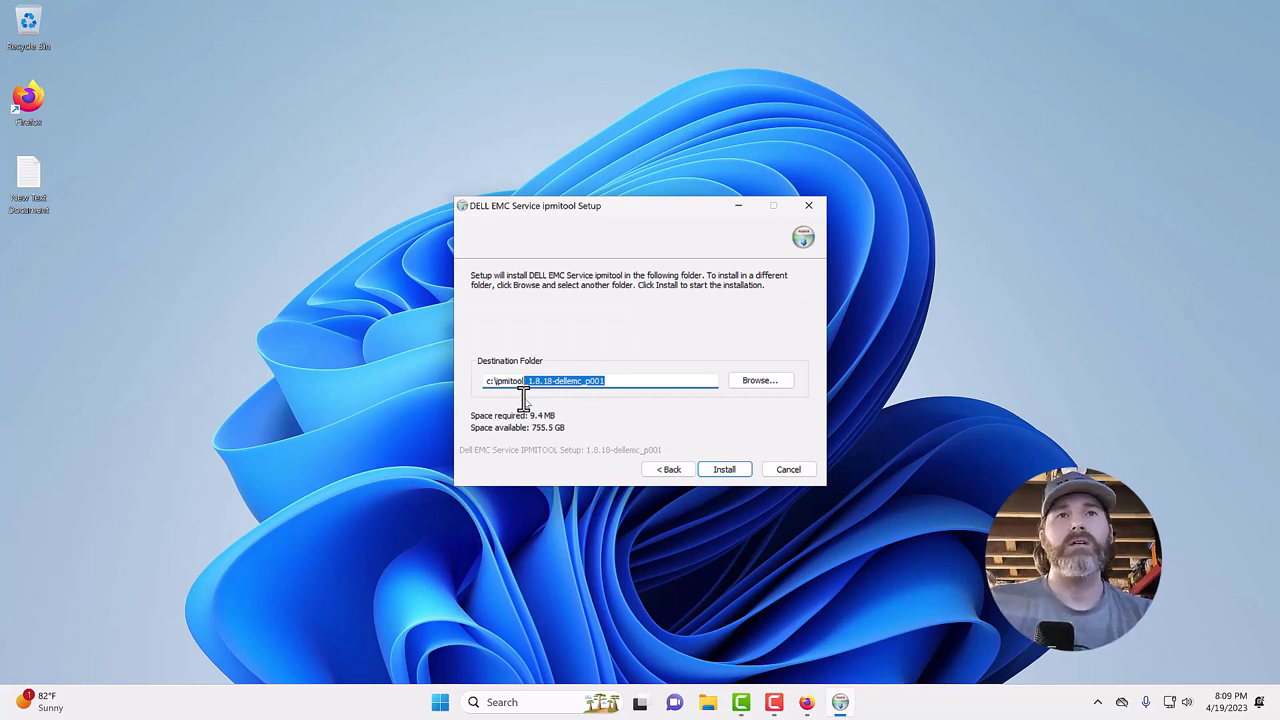
{"action": "key", "text": "BackSpace"}
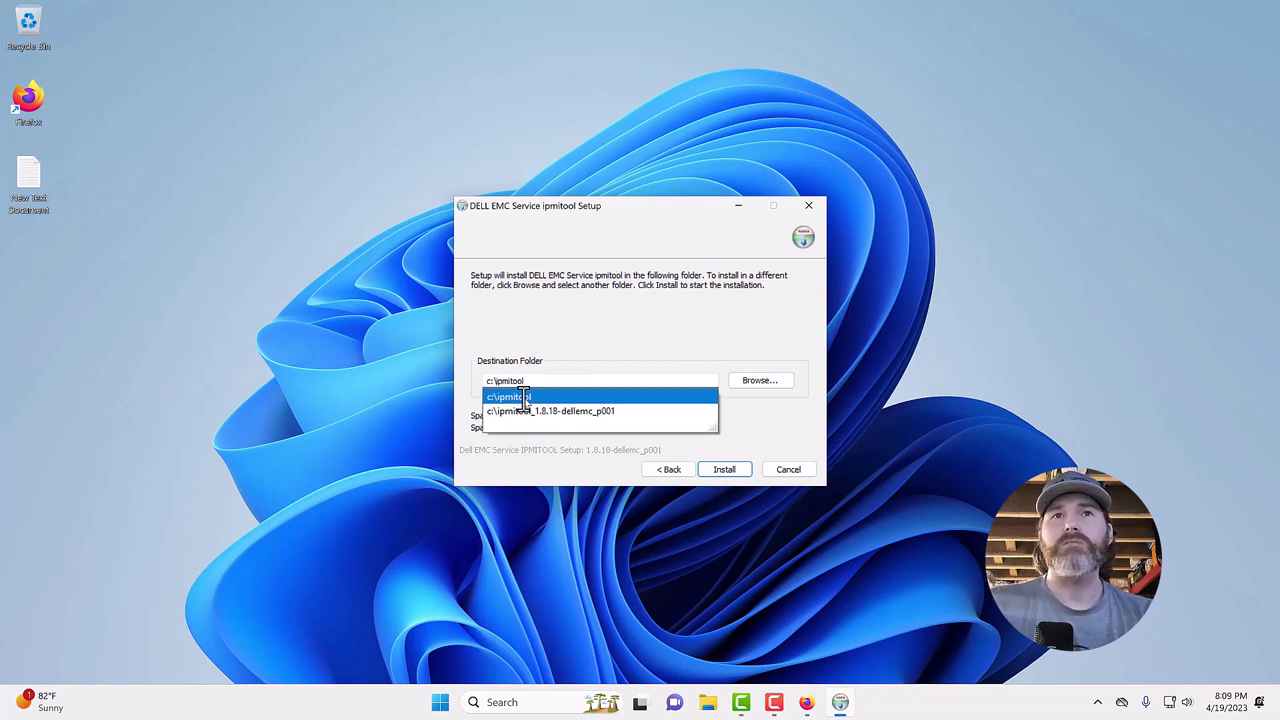
{"action": "left_click", "coordinate": [583, 345]}
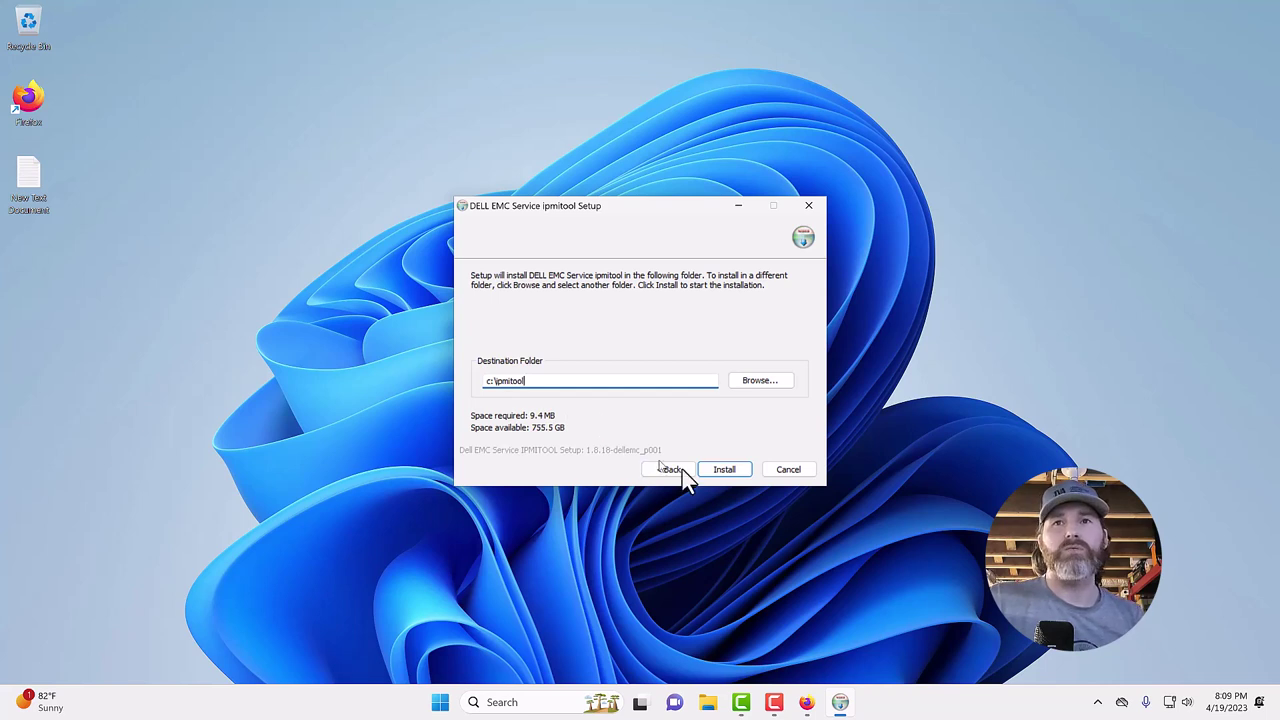
{"action": "left_click", "coordinate": [729, 469]}
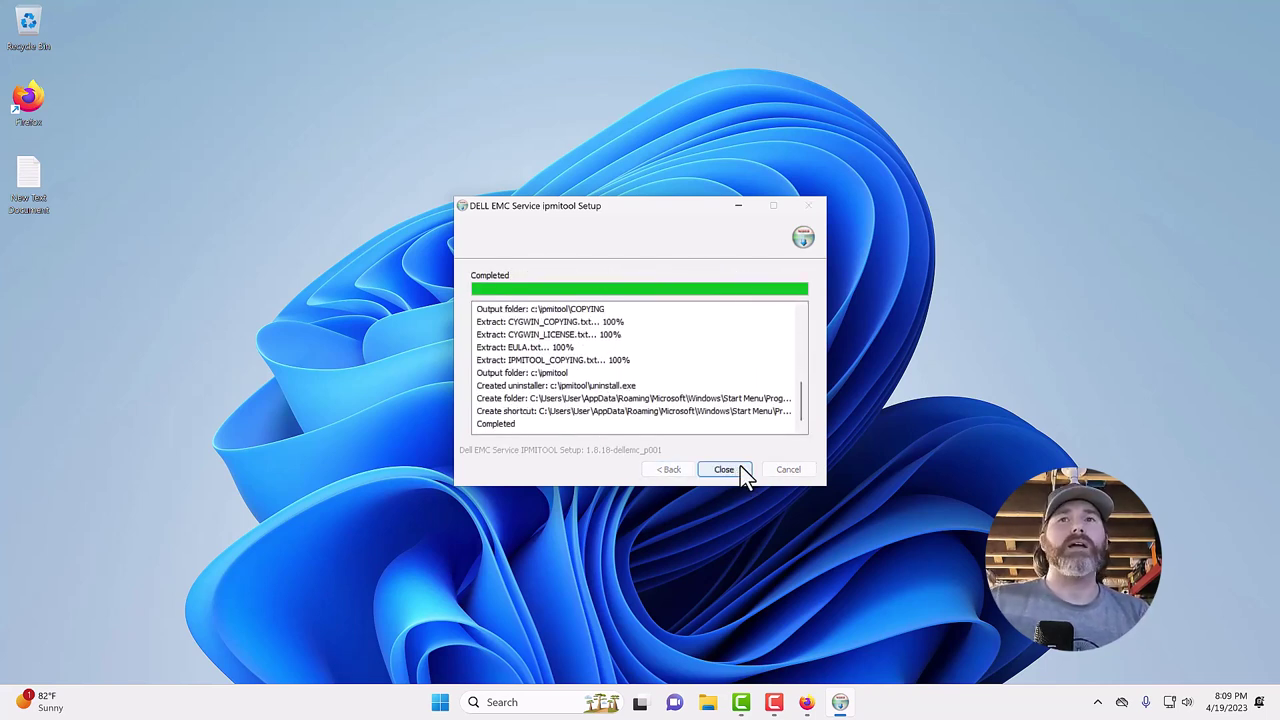
{"action": "left_click", "coordinate": [728, 469]}
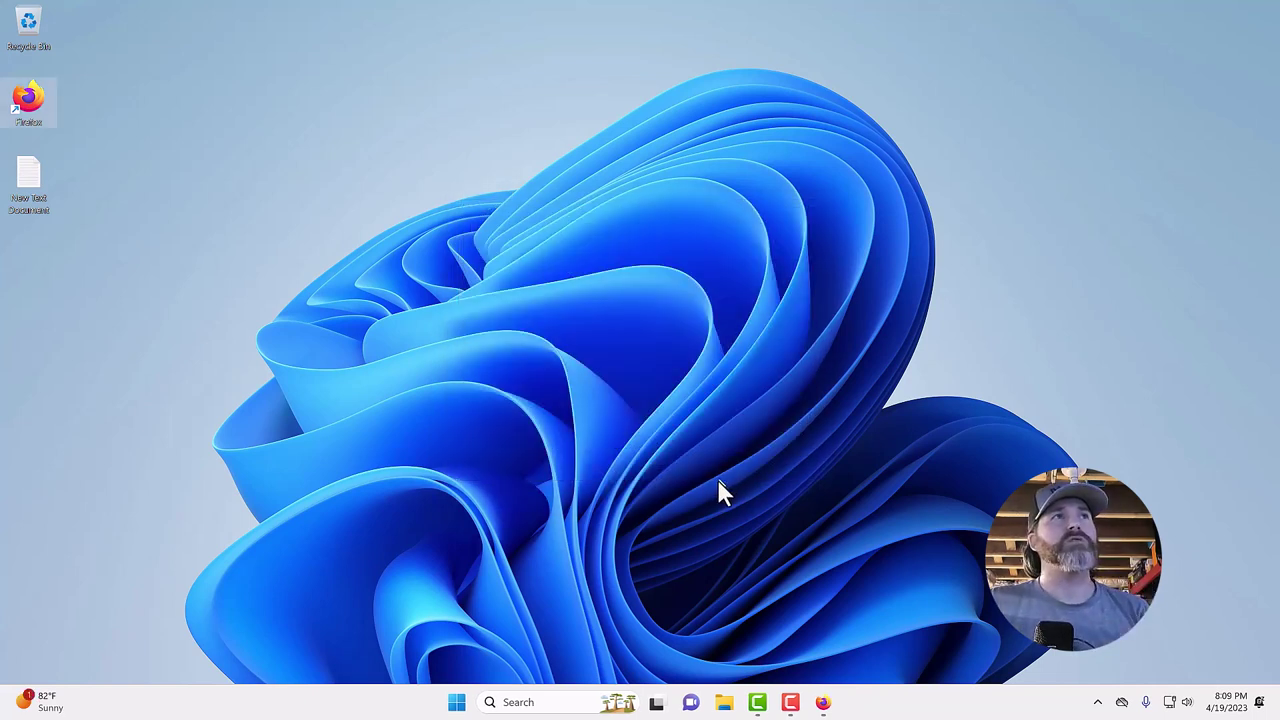
- Return to Firefox and open the iDRAC login page at 192.168.51.5
{"action": "mouse_move", "coordinate": [820, 703]}
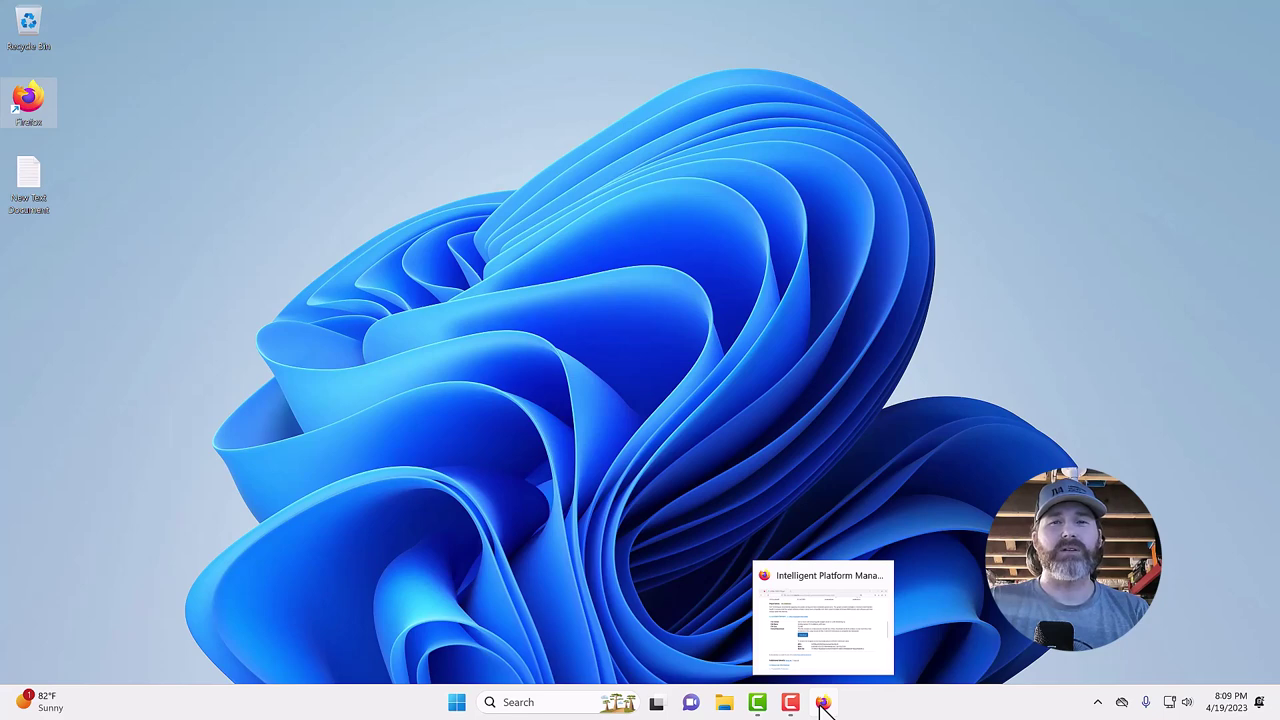
{"action": "left_click", "coordinate": [822, 703]}
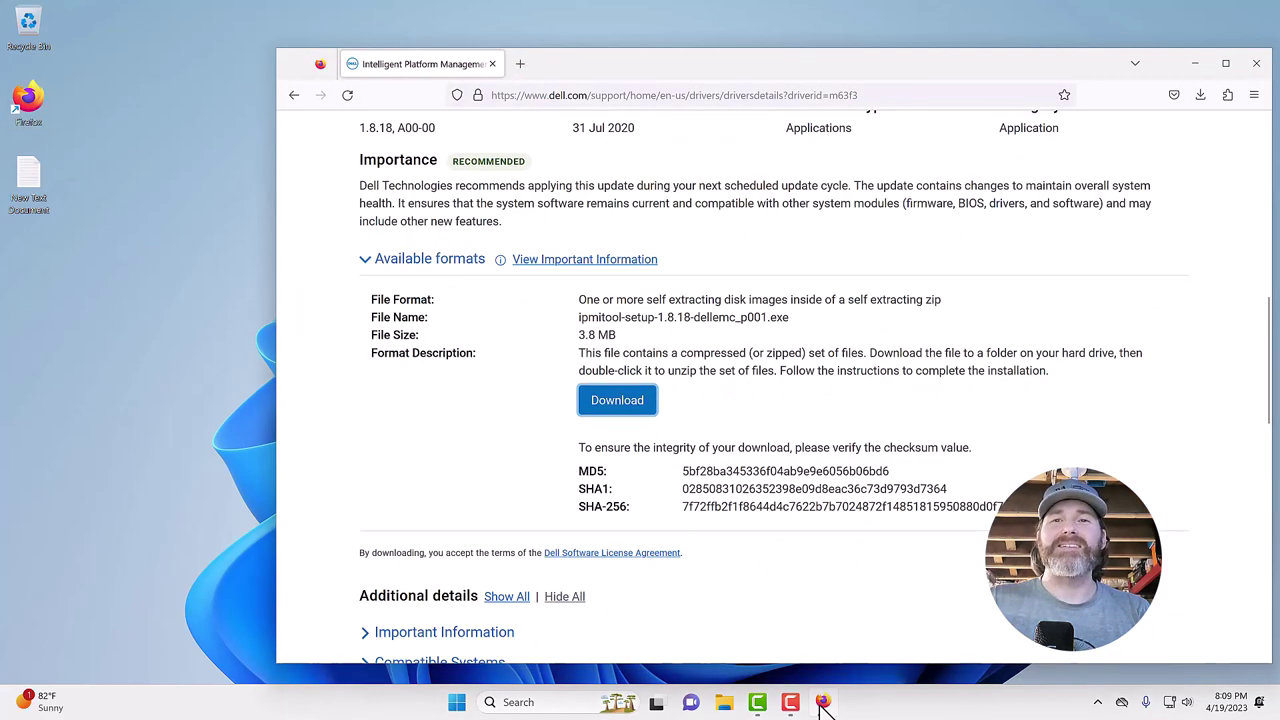
{"action": "left_click", "coordinate": [568, 95]}
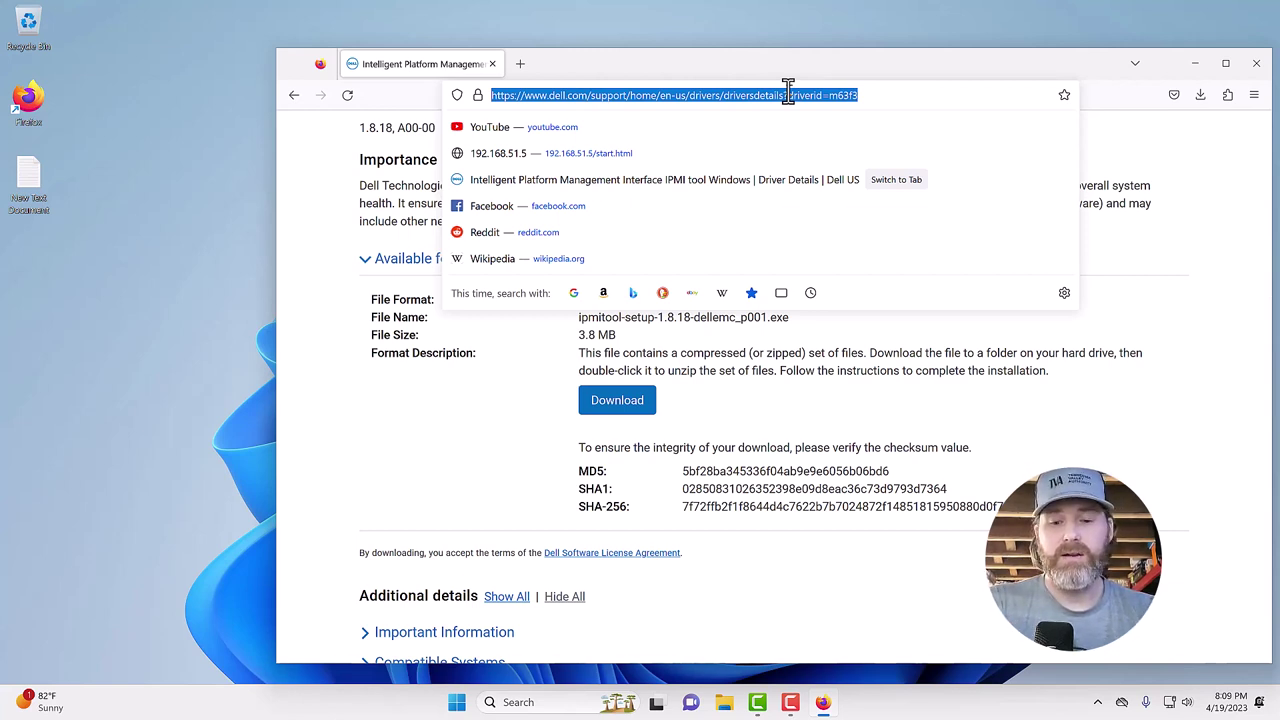
{"action": "type", "text": "192.168."}
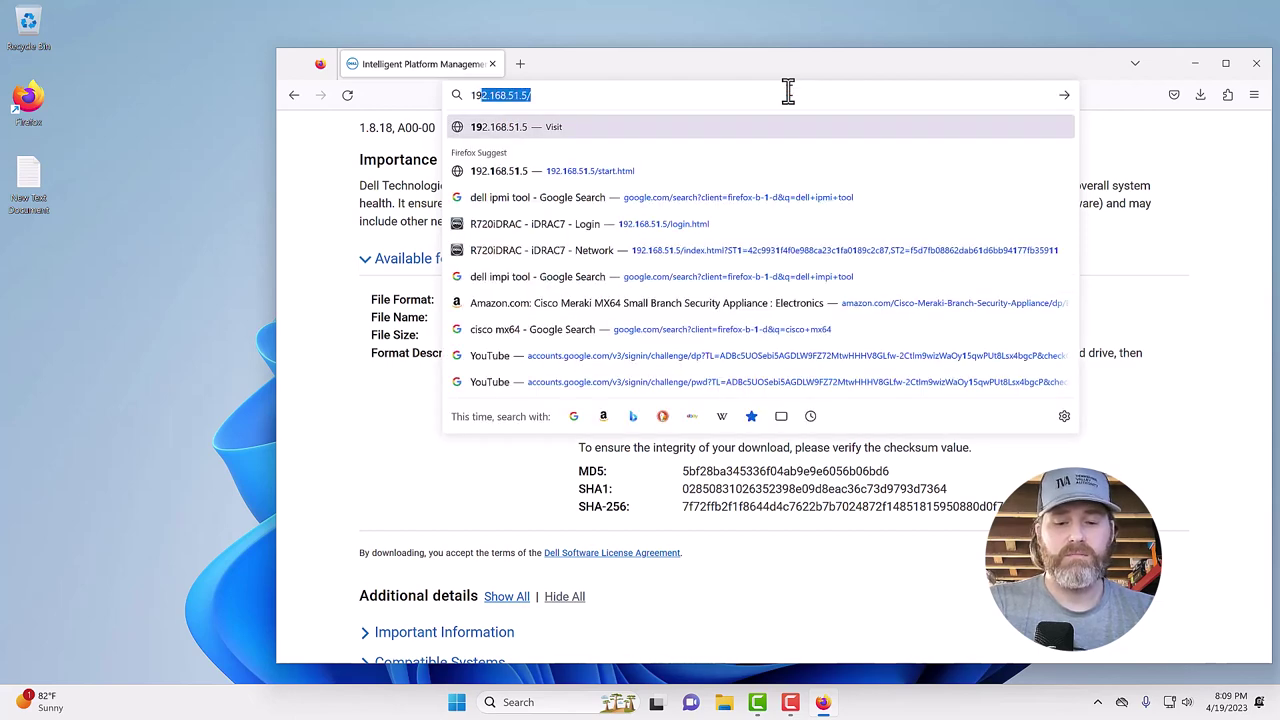
{"action": "type", "text": "51.5"}
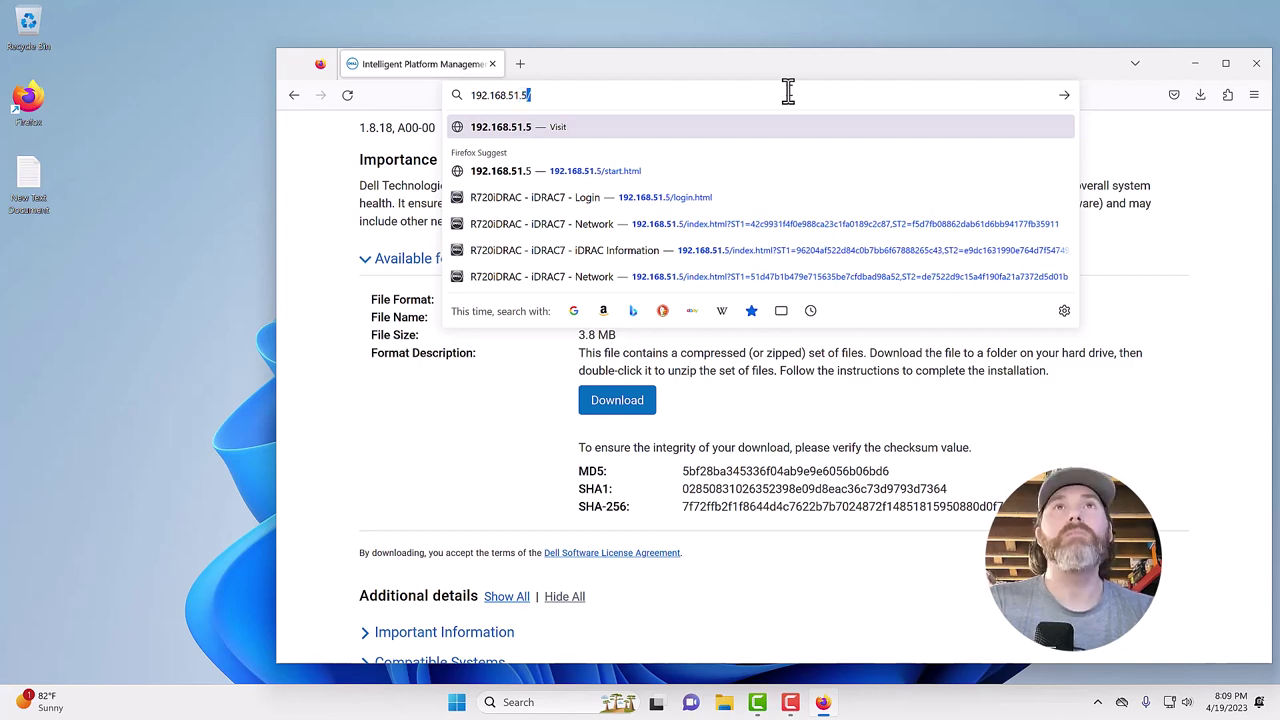
{"action": "key", "text": "Return"}
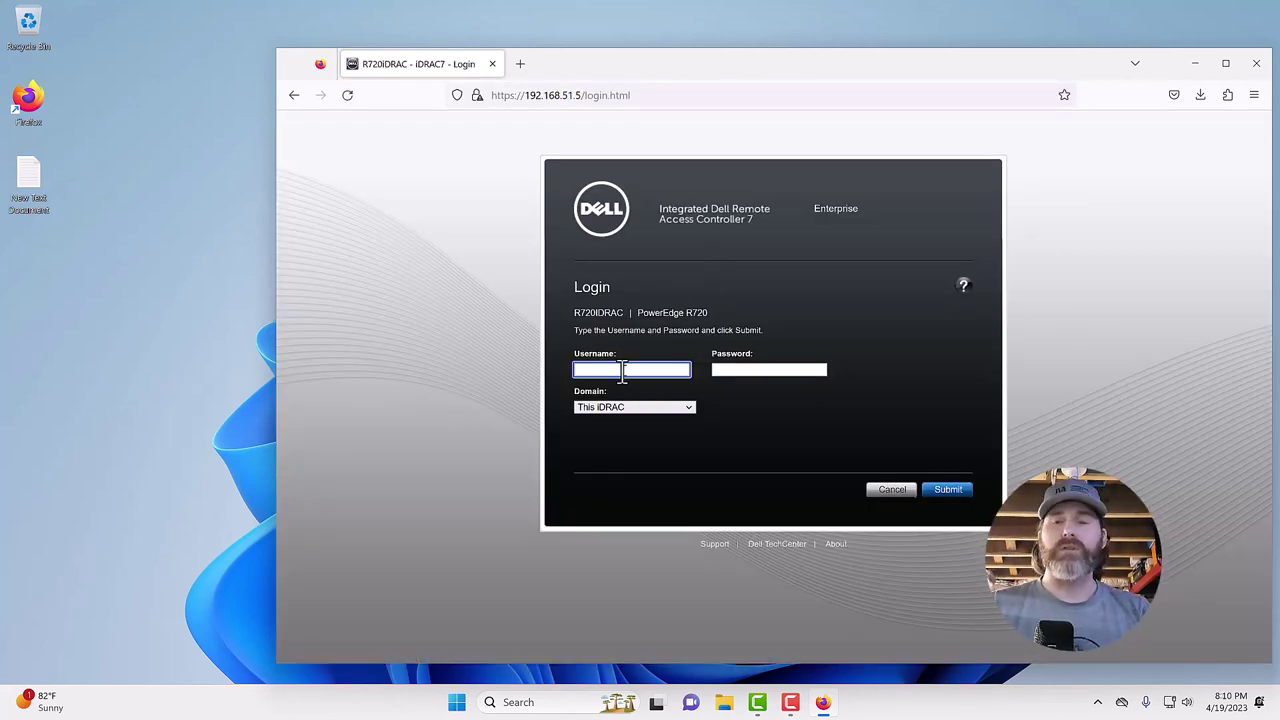
- Log in to the iDRAC with username "user" and the account password, and decline saving the login in the browser
{"action": "type", "text": "user"}
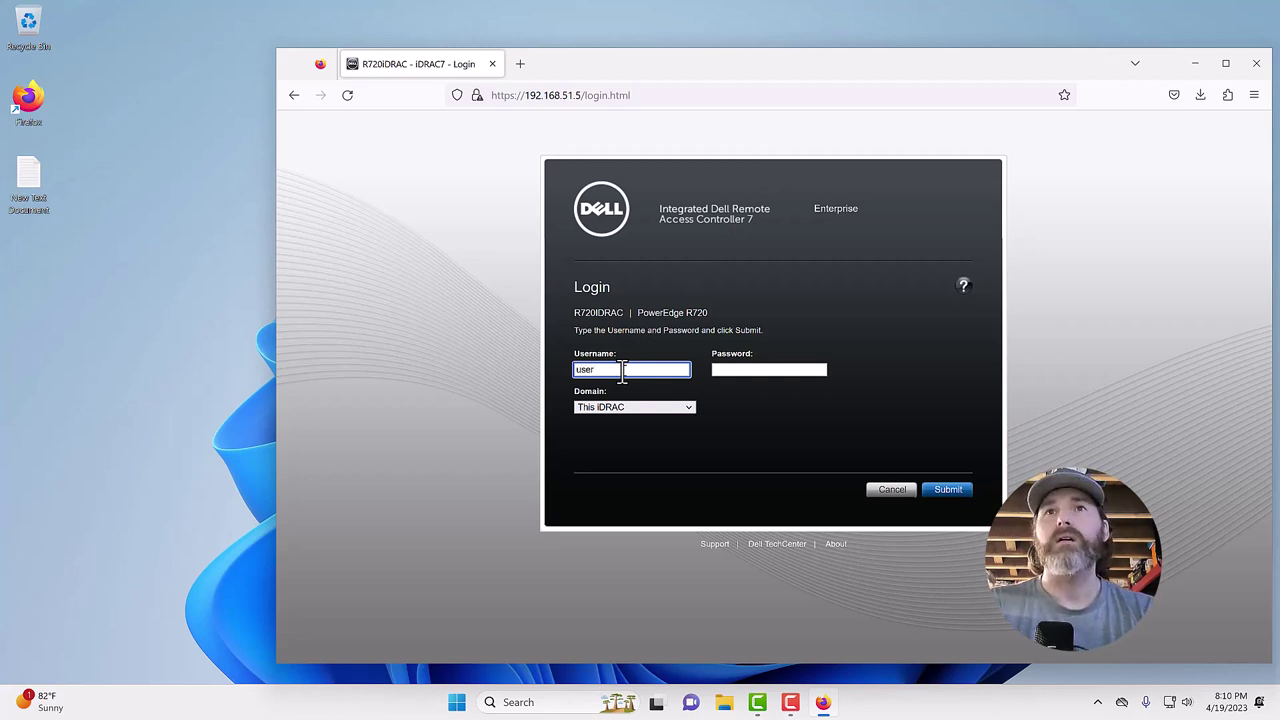
{"action": "key", "text": "Tab"}
{"action": "type", "text": "********"}
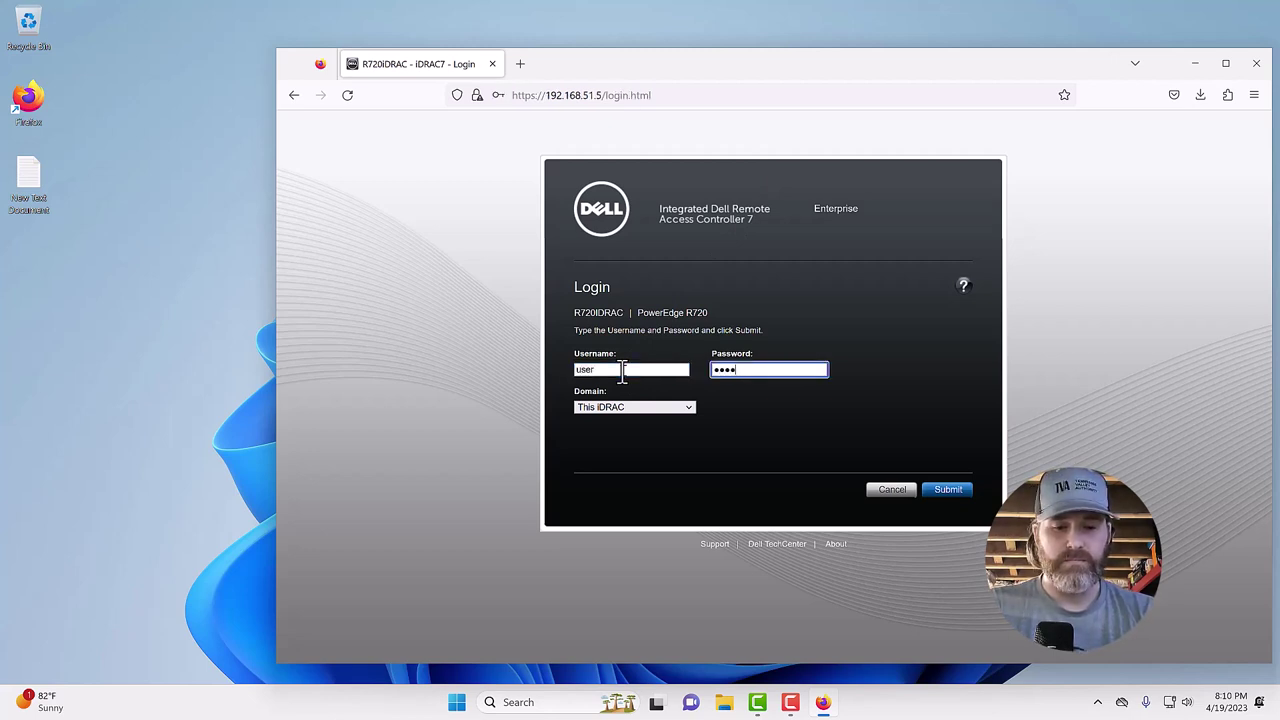
{"action": "left_click", "coordinate": [950, 491]}
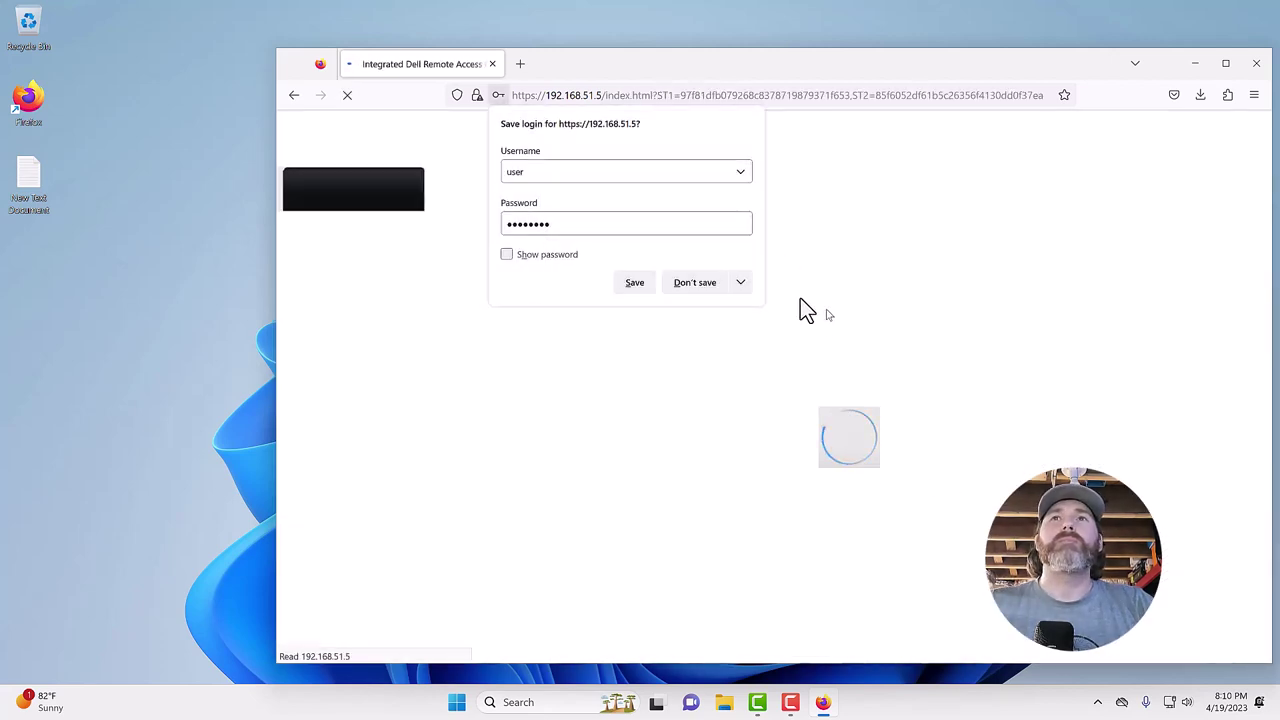
{"action": "left_click", "coordinate": [691, 287]}
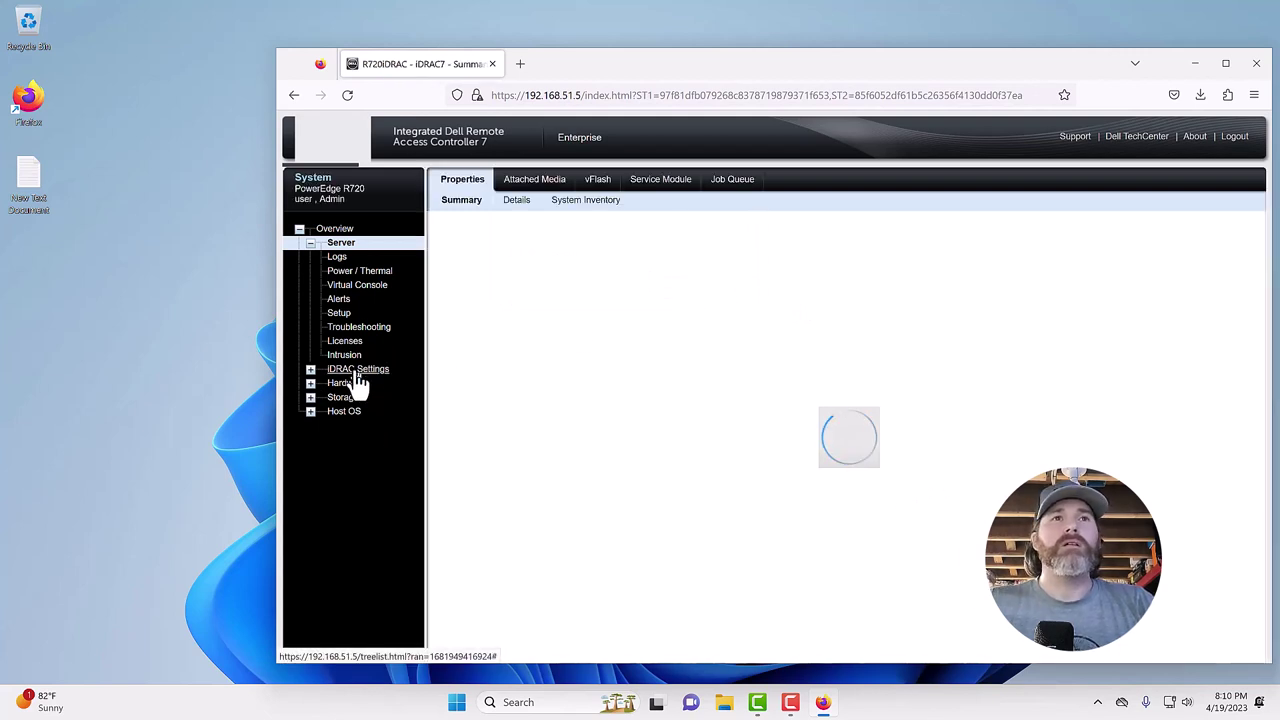
- Check the Enable IPMI Over LAN option in the iDRAC network settings, and close the browser
{"action": "left_click", "coordinate": [311, 370]}
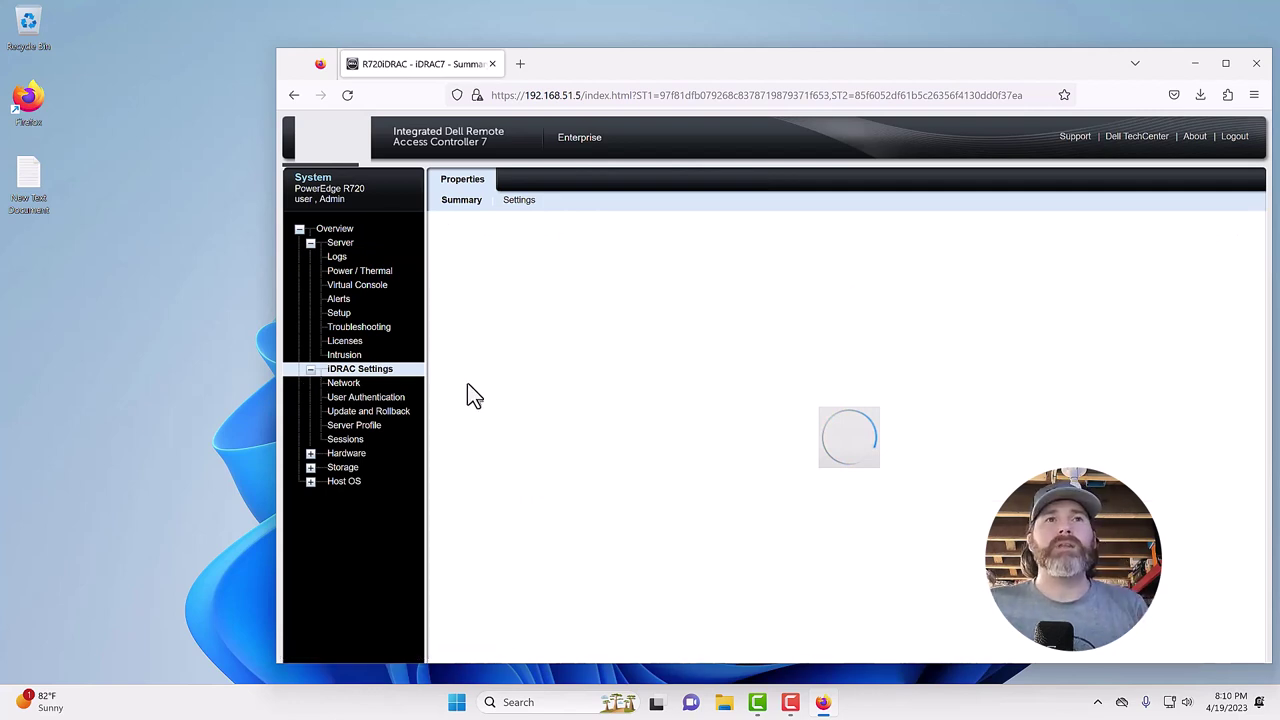
{"action": "left_click", "coordinate": [345, 385]}
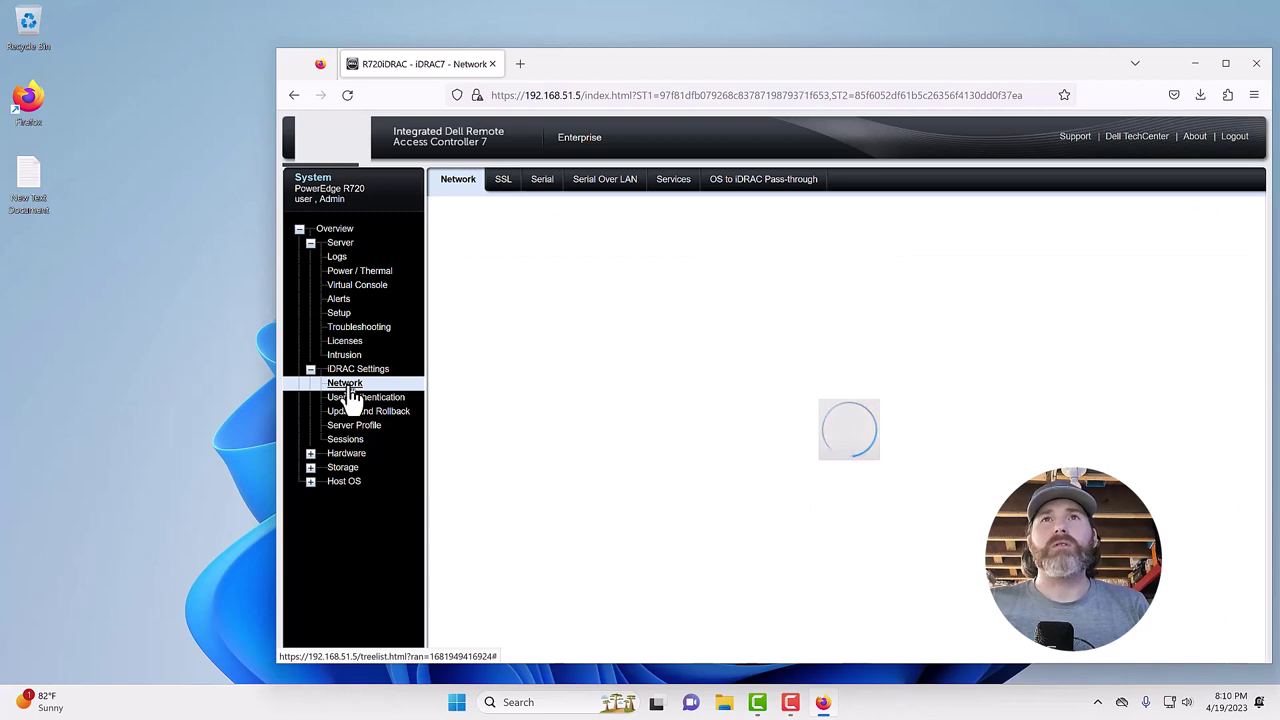
{"action": "scroll", "coordinate": [753, 390], "scroll_direction": "down", "scroll_amount": 5}
{"action": "scroll", "coordinate": [754, 388], "scroll_direction": "down", "scroll_amount": 8}
{"action": "left_click_drag", "start_coordinate": [443, 390], "coordinate": [588, 425]}
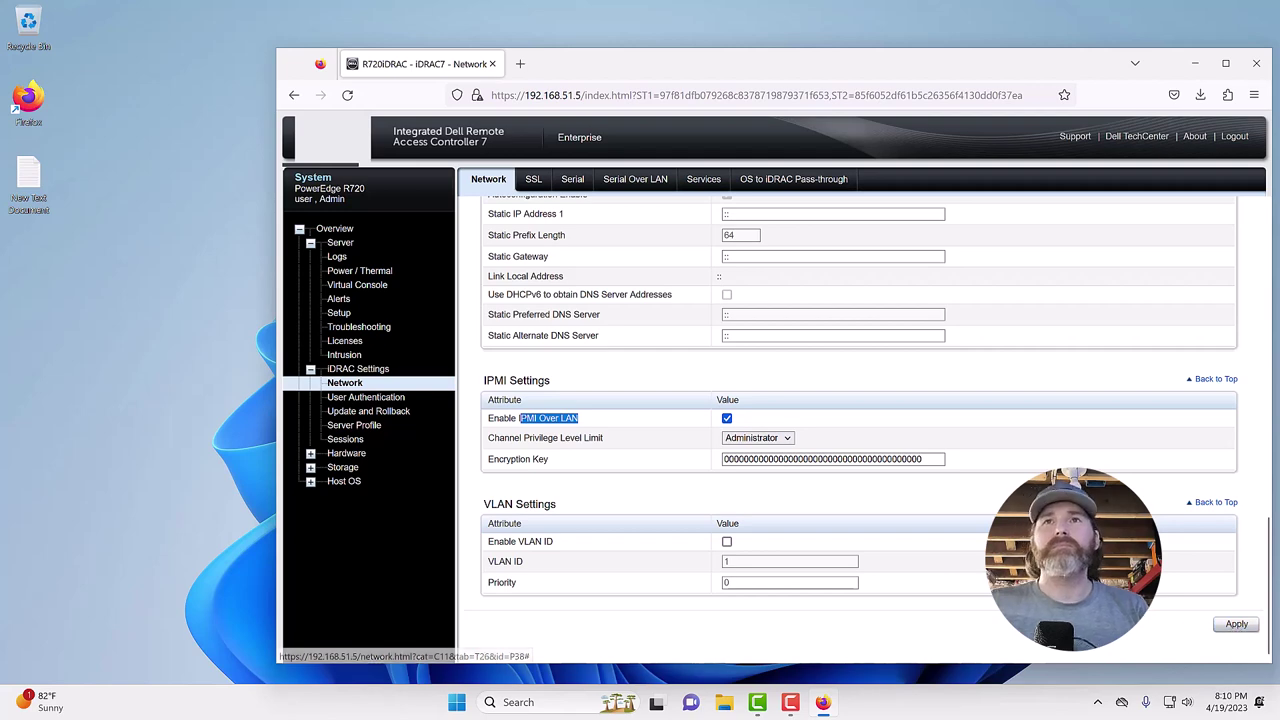
{"action": "left_click_drag", "start_coordinate": [1011, 66], "coordinate": [875, 50]}
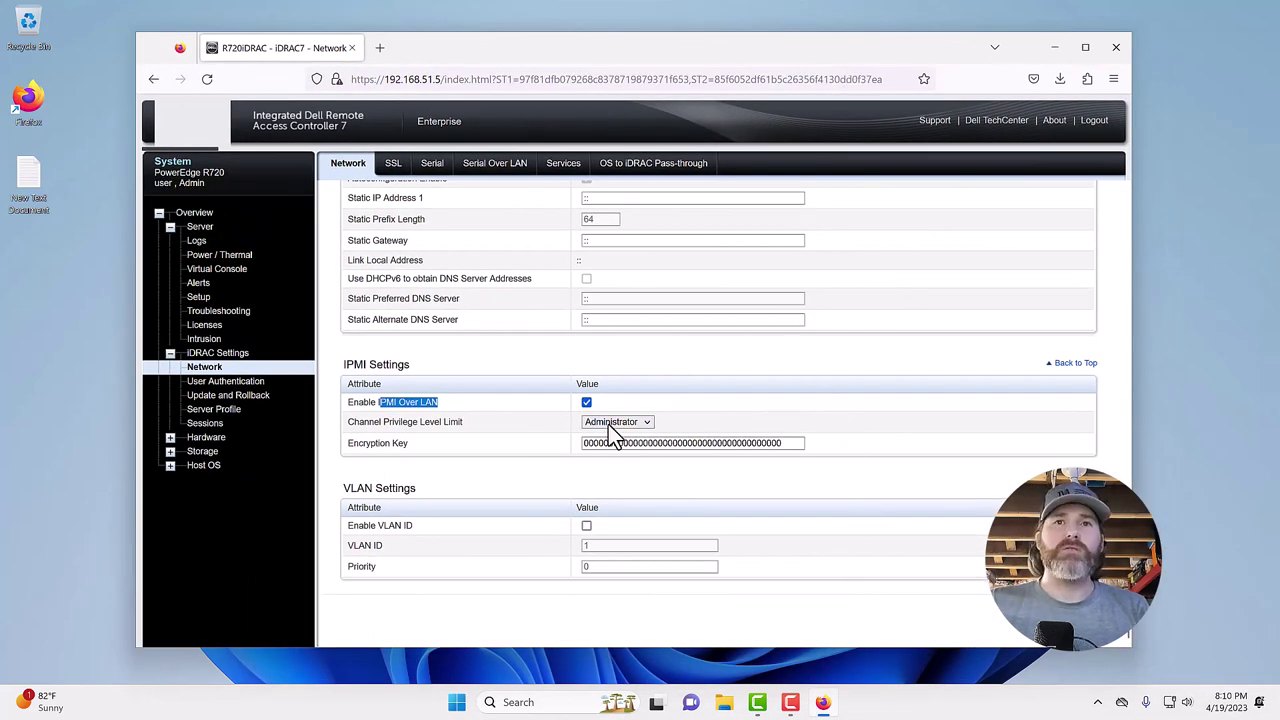
{"action": "scroll", "coordinate": [912, 440], "scroll_direction": "up", "scroll_amount": 5}
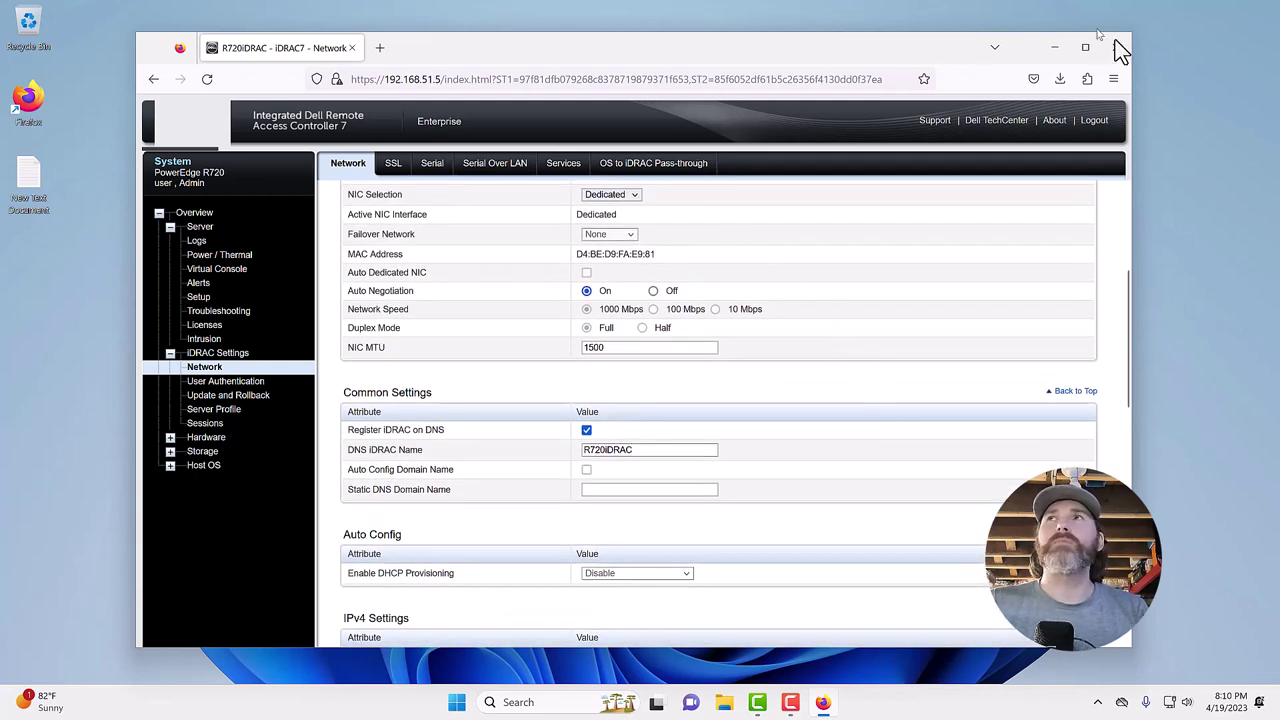
{"action": "left_click", "coordinate": [1116, 50]}
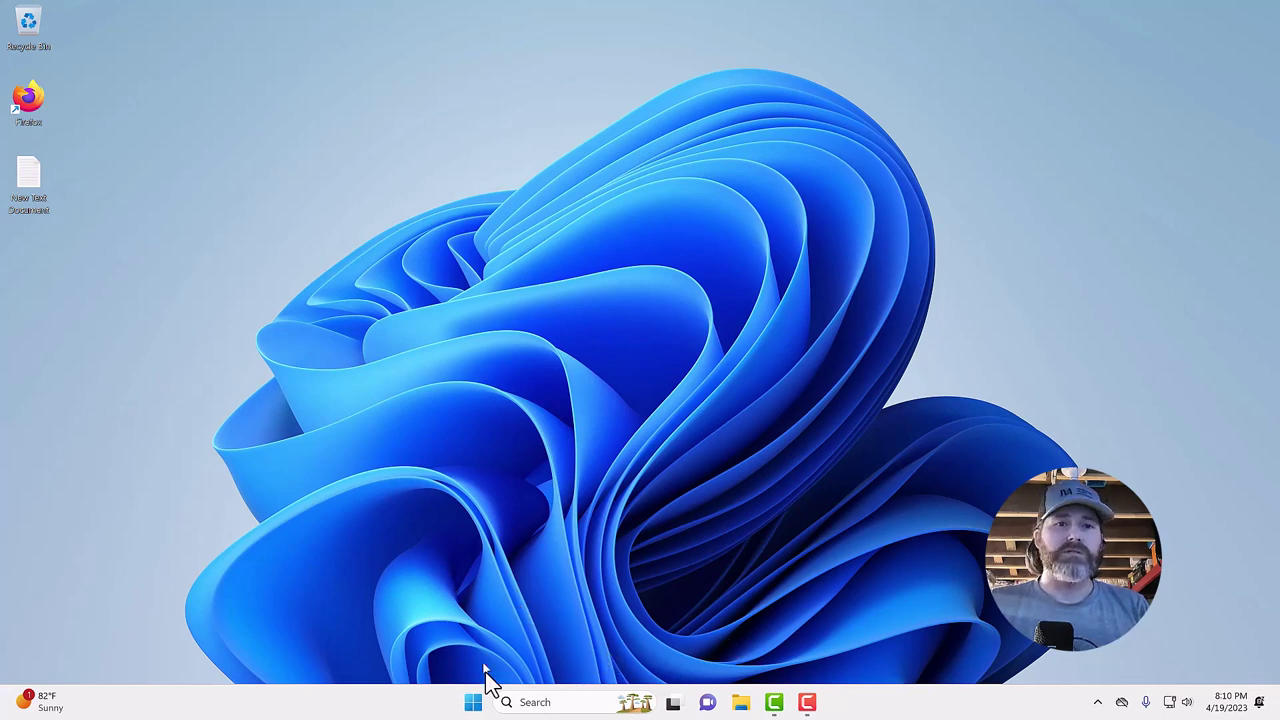
- Open Command Prompt as administrator and move its window lower on the desktop
{"action": "left_click", "coordinate": [508, 700]}
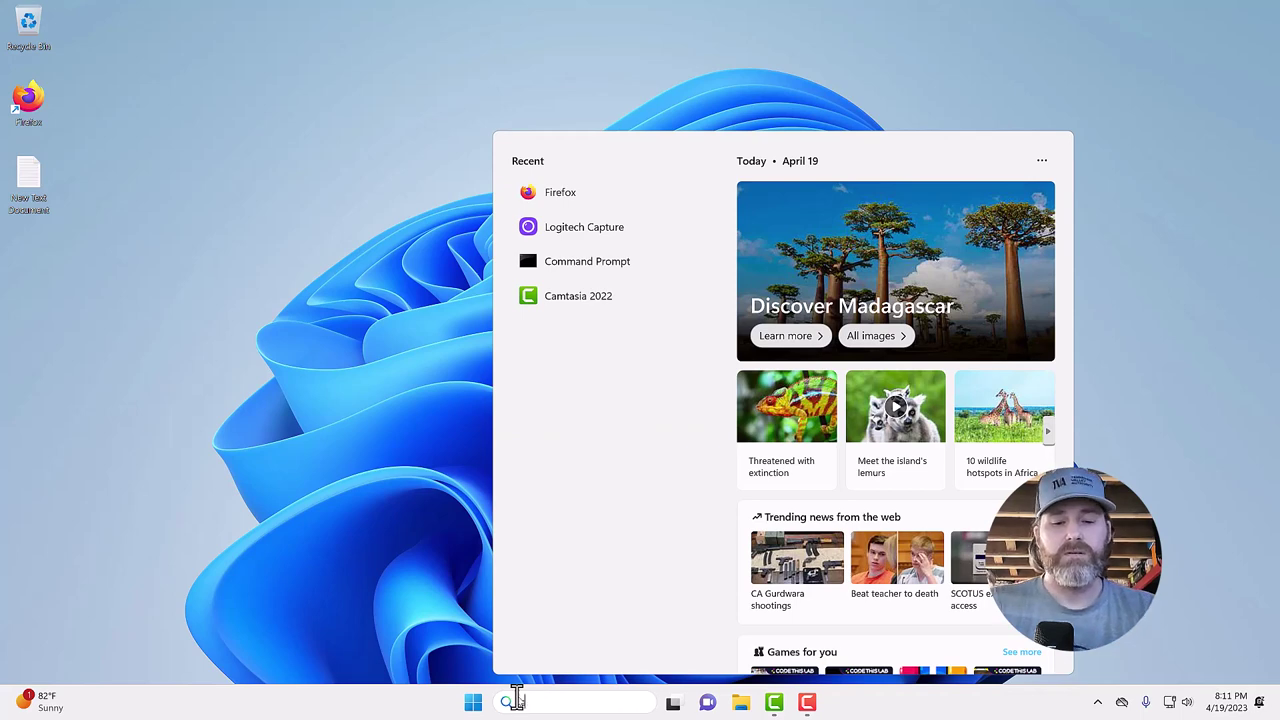
{"action": "type", "text": "cmd"}
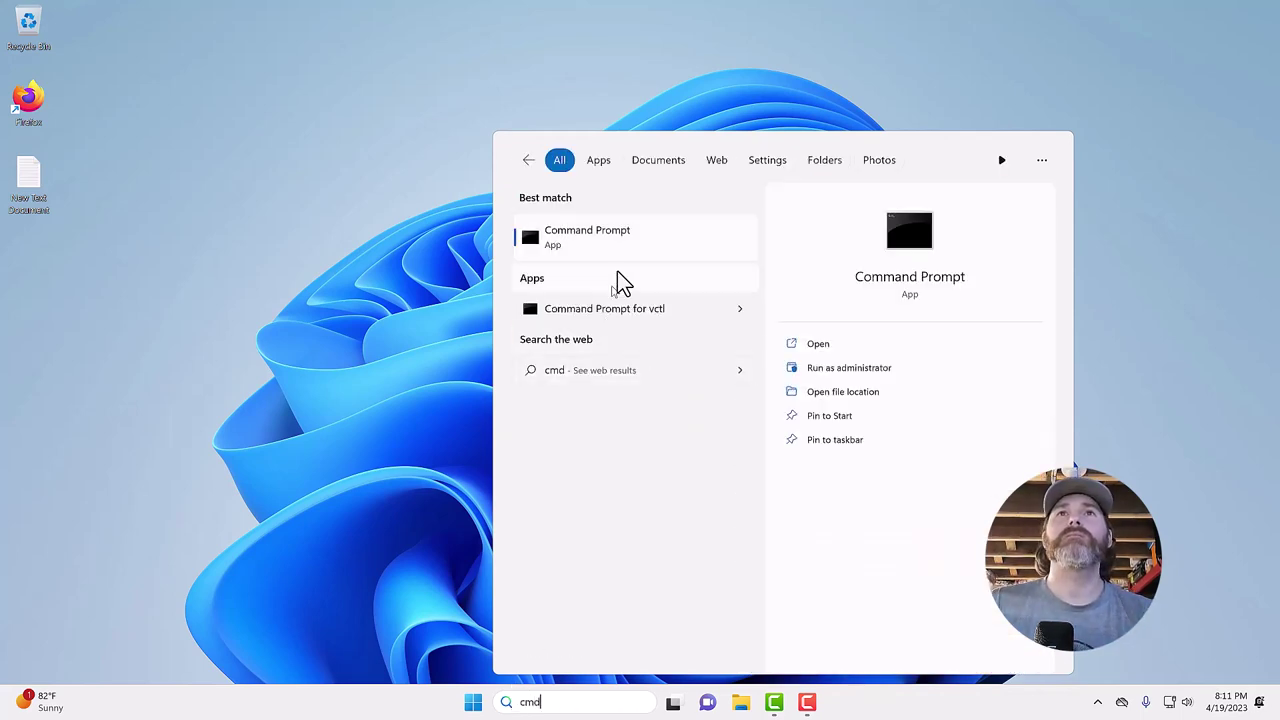
{"action": "right_click", "coordinate": [615, 239]}
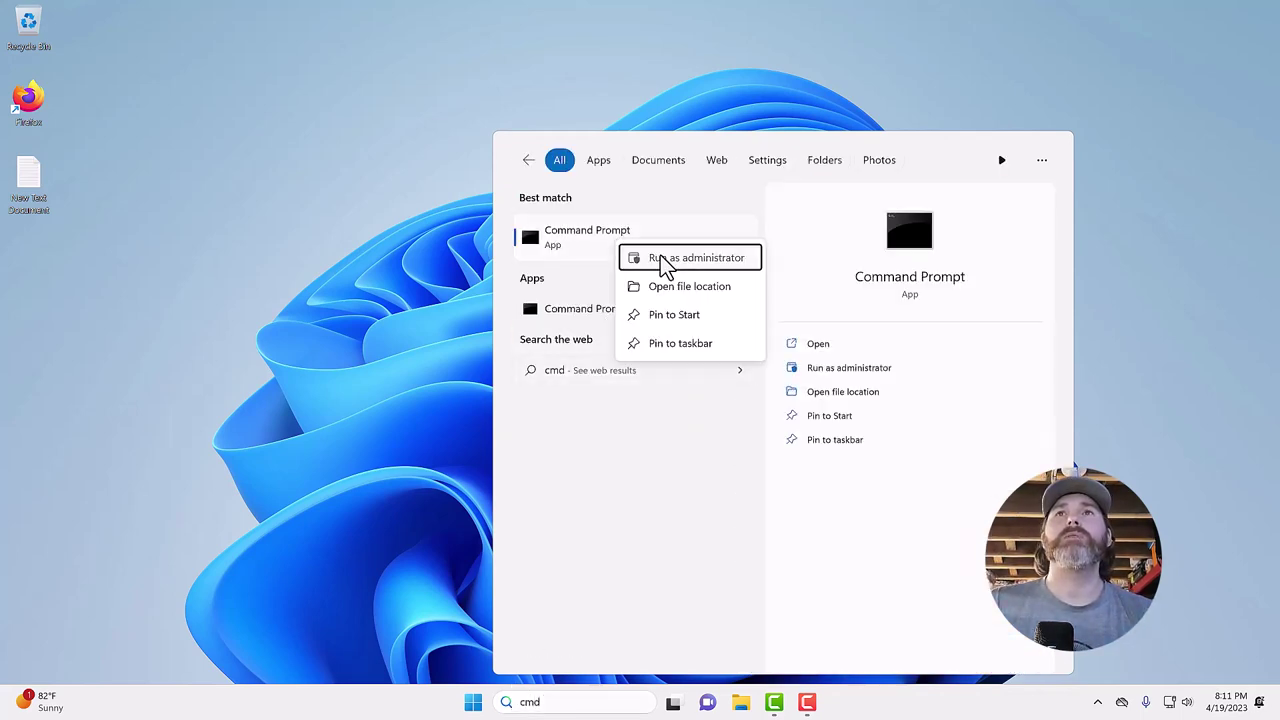
{"action": "left_click", "coordinate": [662, 260]}
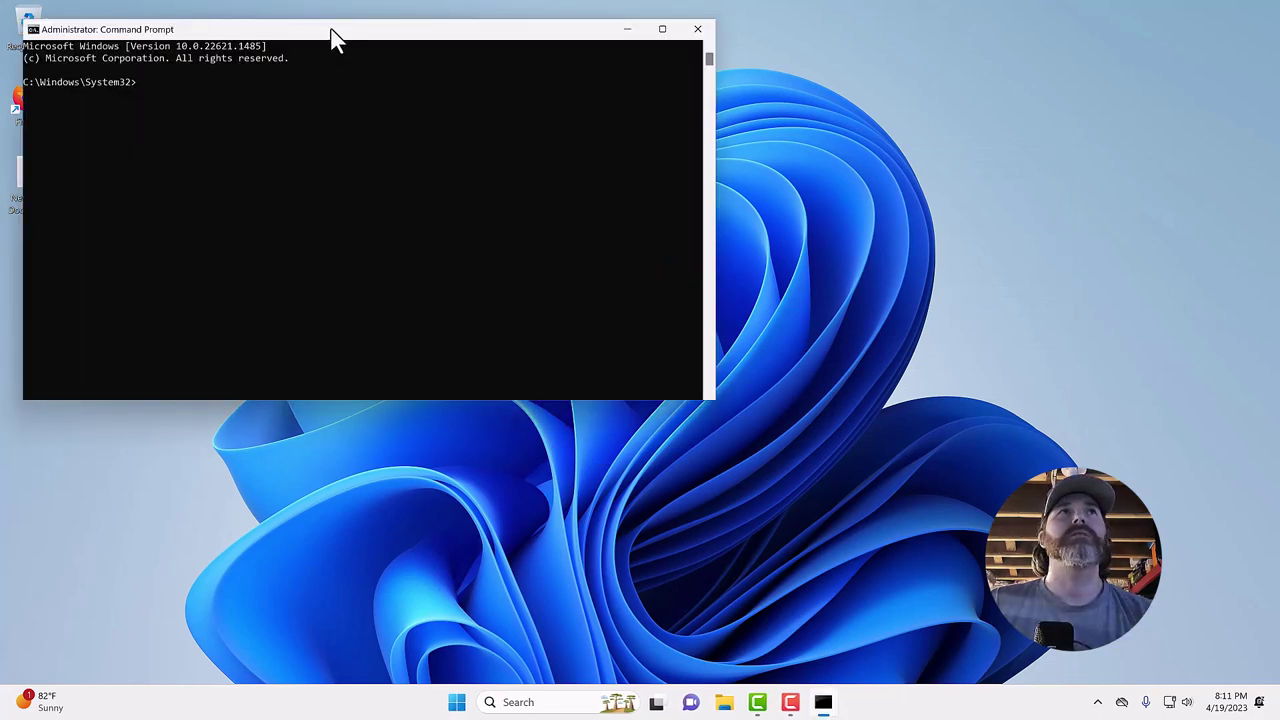
{"action": "left_click_drag", "start_coordinate": [334, 33], "coordinate": [370, 179]}
- Change to the root of drive C and into the ipmitool folder
{"action": "left_click", "coordinate": [278, 226]}
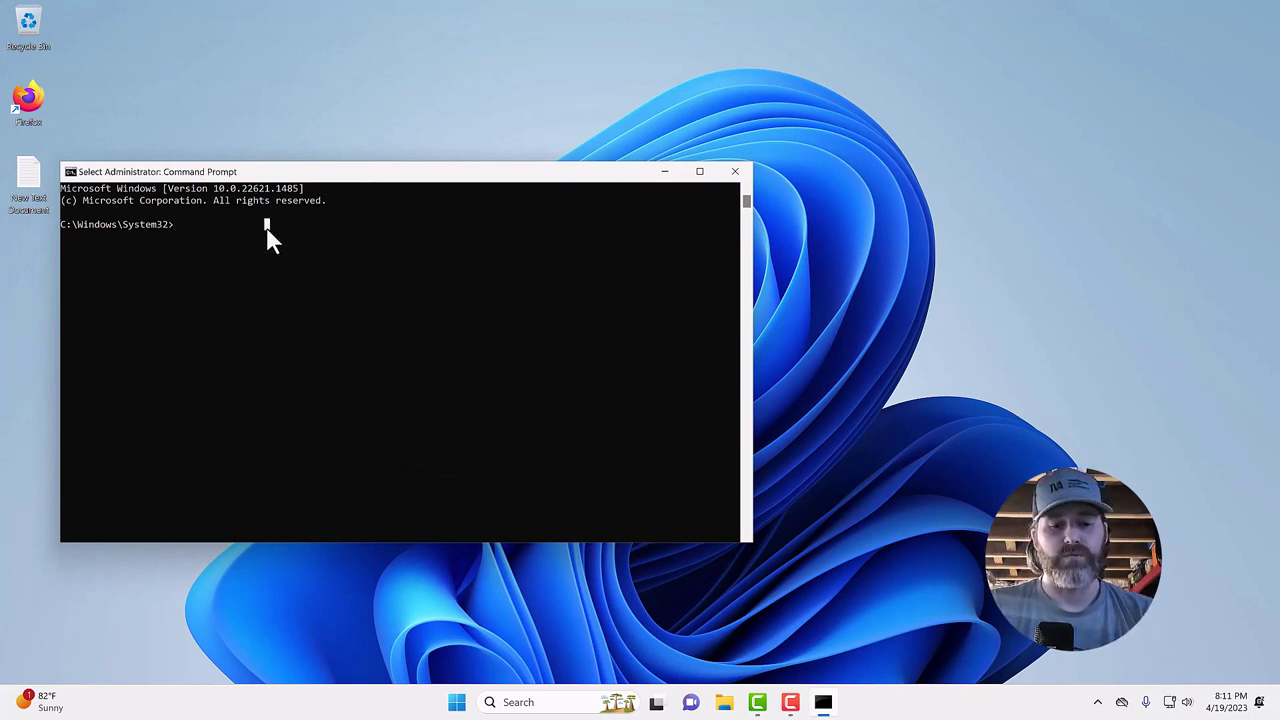
{"action": "type", "text": "cd\\"}
{"action": "key", "text": "Return"}
{"action": "type", "text": "cd i"}
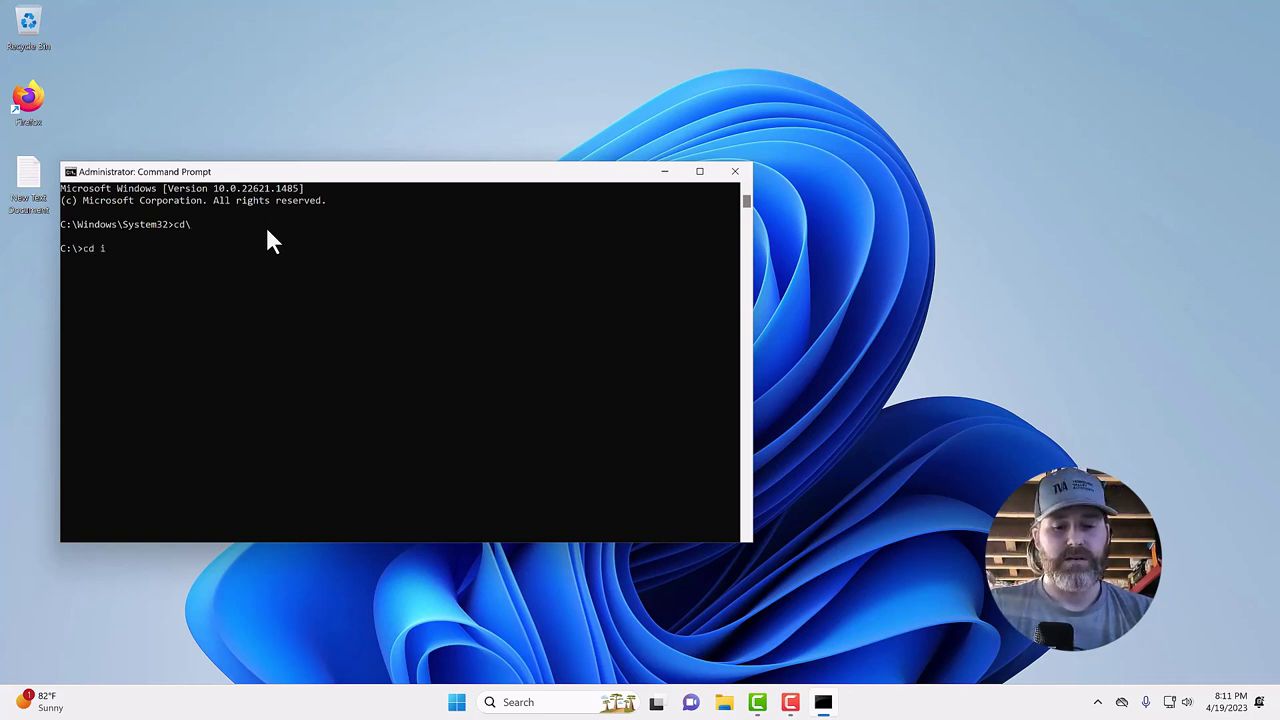
{"action": "type", "text": "pmitool"}
{"action": "key", "text": "Return"}
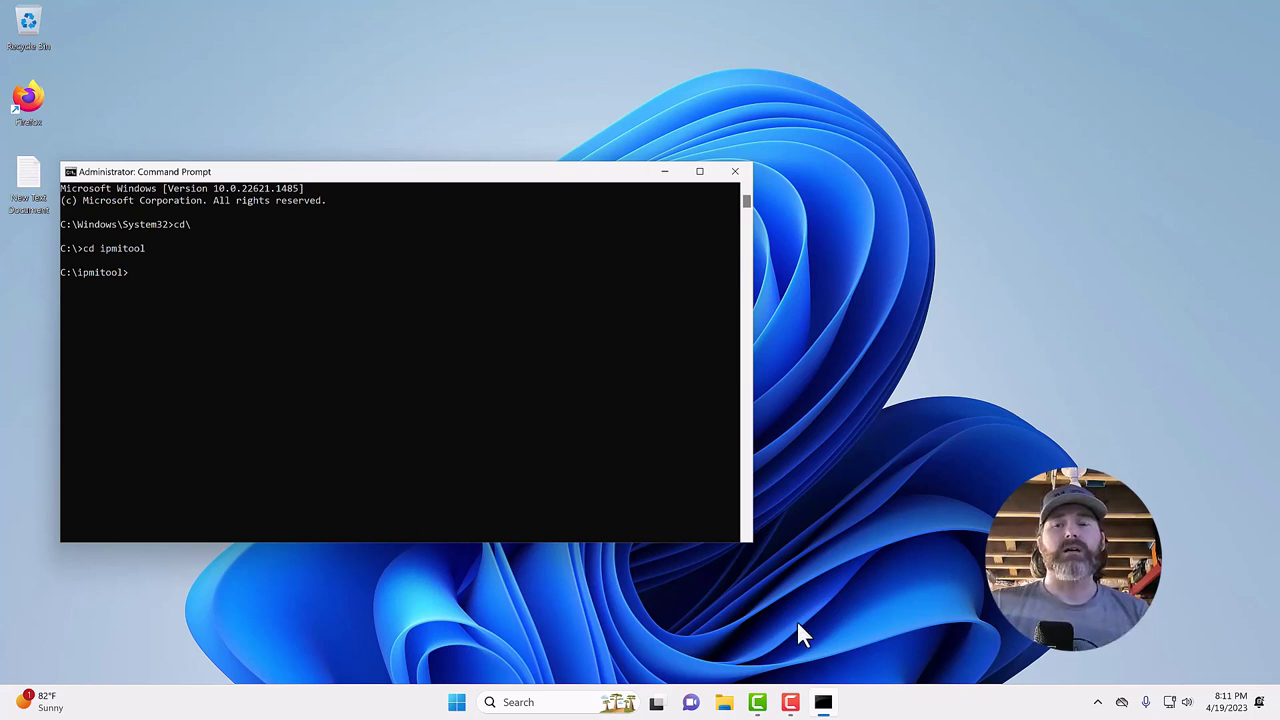
- Open New Text Document from the desktop, place it beside the console, and go to the fan control commands near its end
{"action": "left_click", "coordinate": [30, 207]}
{"action": "double_click", "coordinate": [30, 207]}
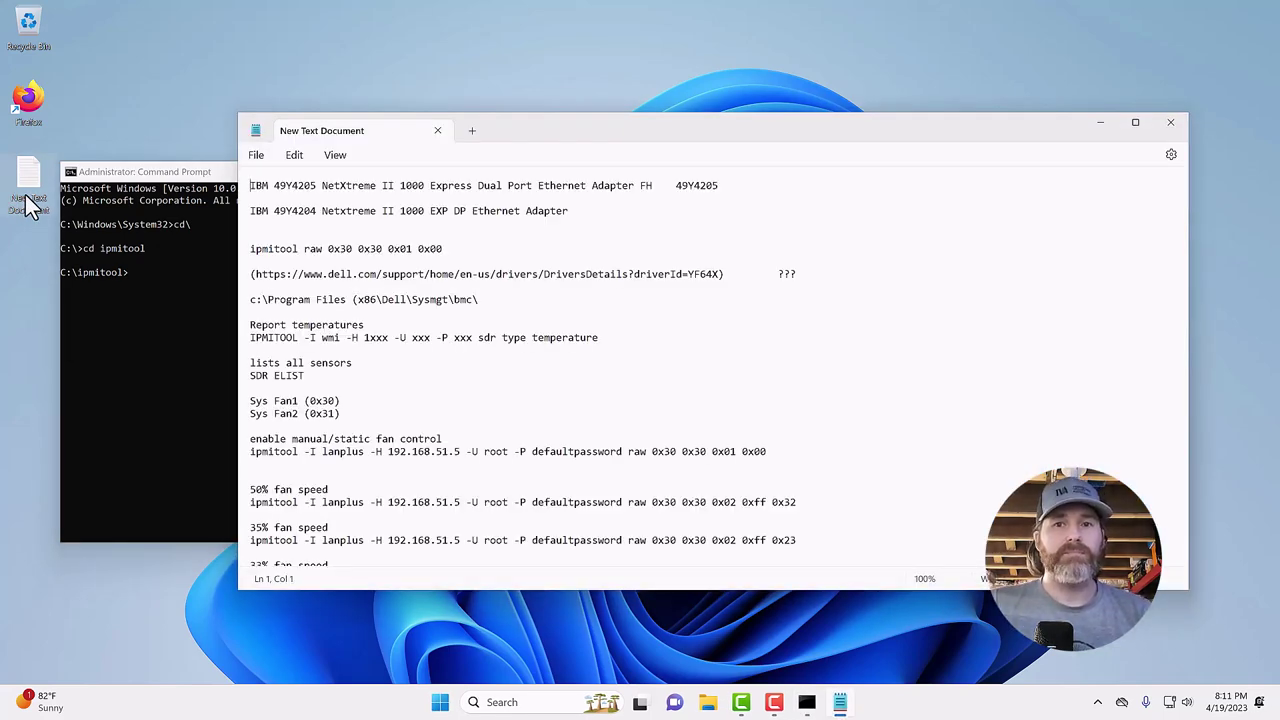
{"action": "left_click_drag", "start_coordinate": [569, 138], "coordinate": [969, 143]}
{"action": "scroll", "coordinate": [925, 495], "scroll_direction": "down", "scroll_amount": 20}
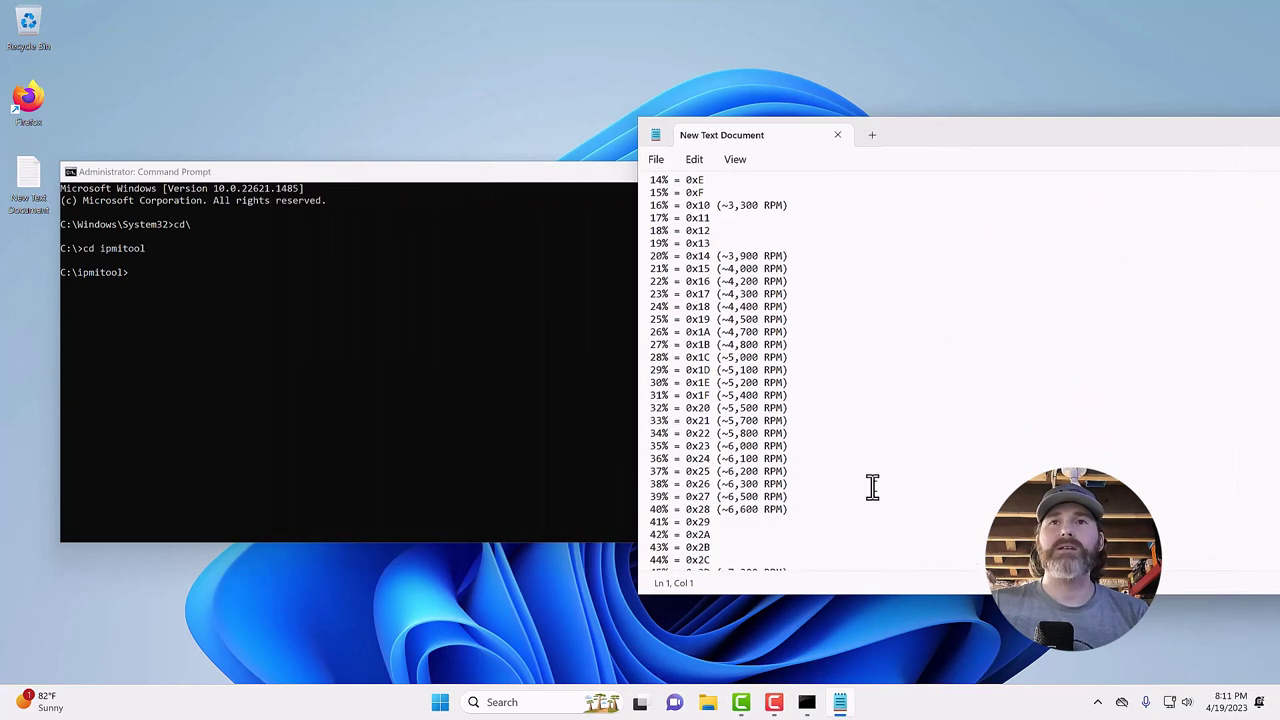
{"action": "scroll", "coordinate": [871, 482], "scroll_direction": "down", "scroll_amount": 8}
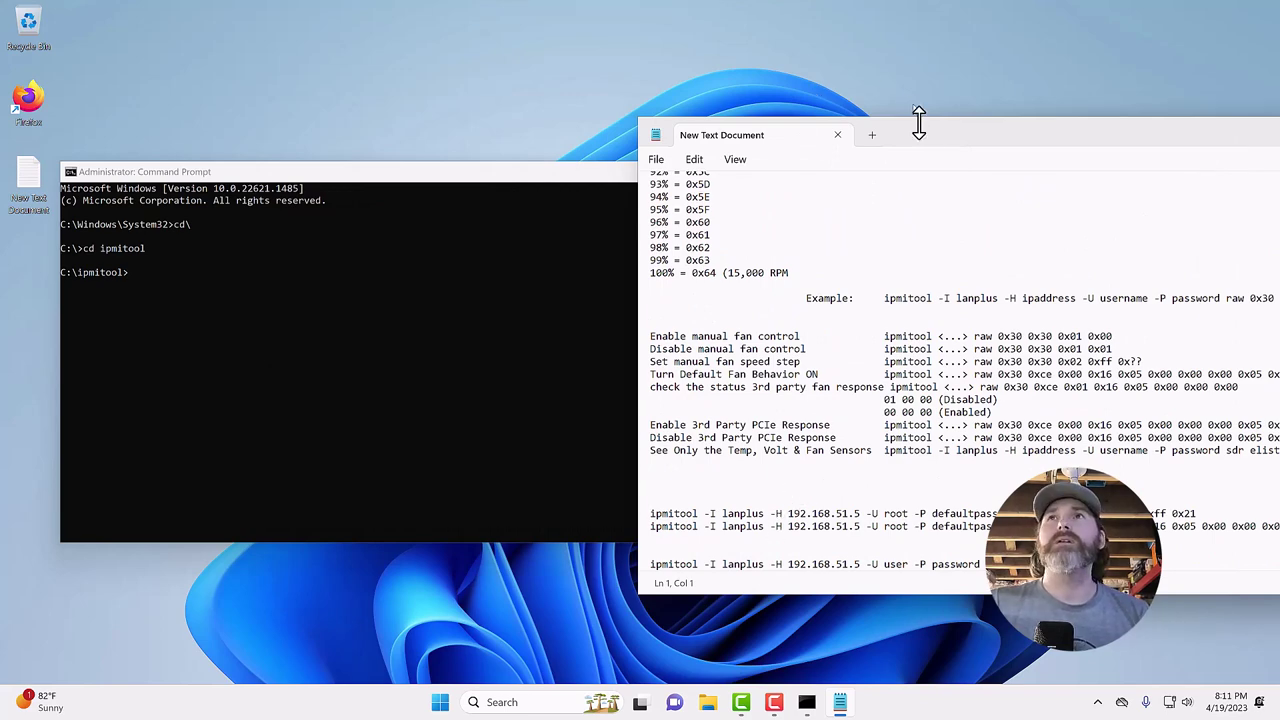
{"action": "left_click_drag", "start_coordinate": [922, 127], "coordinate": [778, 118]}
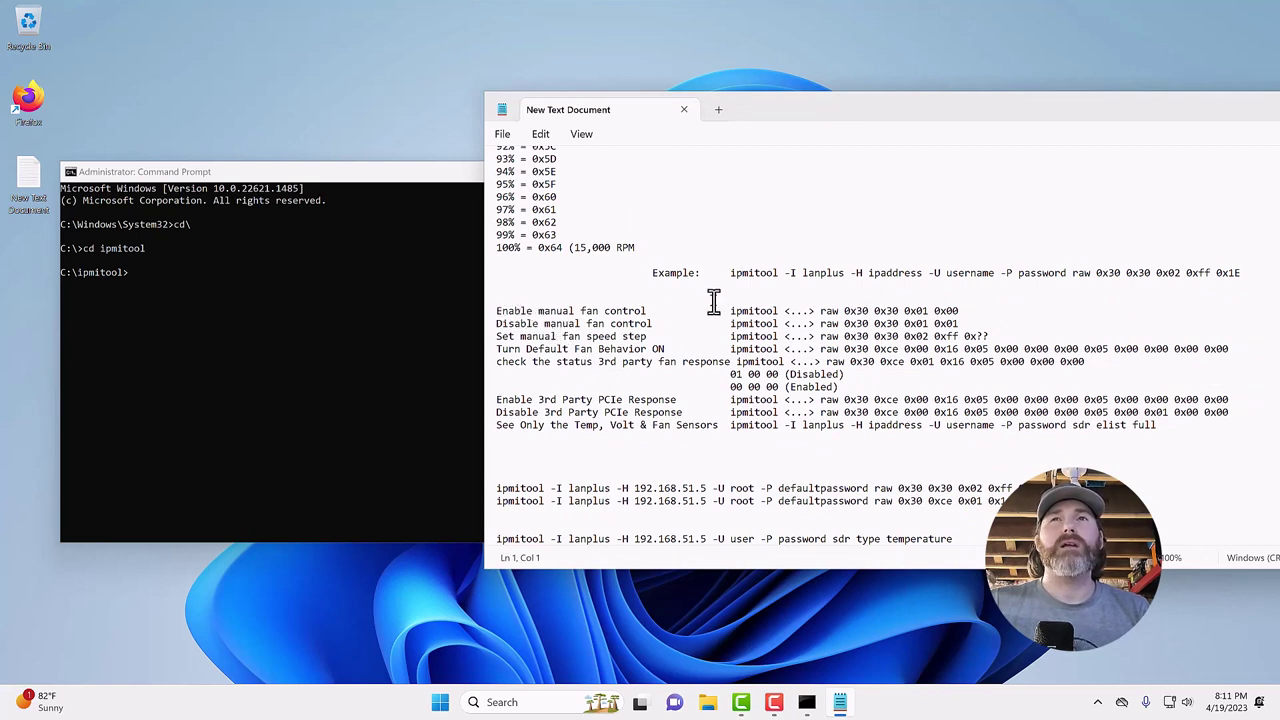
- Examine the enable and disable manual fan control commands and the full example command in the notes
{"action": "left_click_drag", "start_coordinate": [729, 310], "coordinate": [958, 310]}
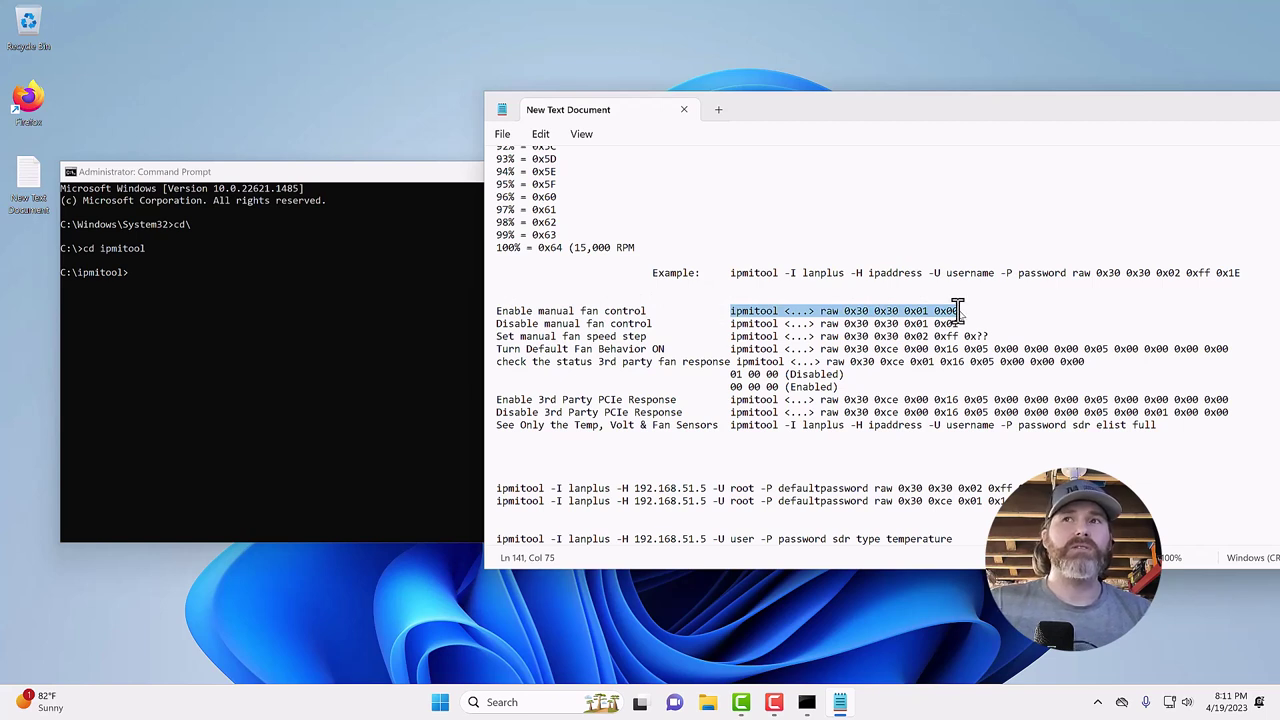
{"action": "left_click_drag", "start_coordinate": [957, 323], "coordinate": [816, 325]}
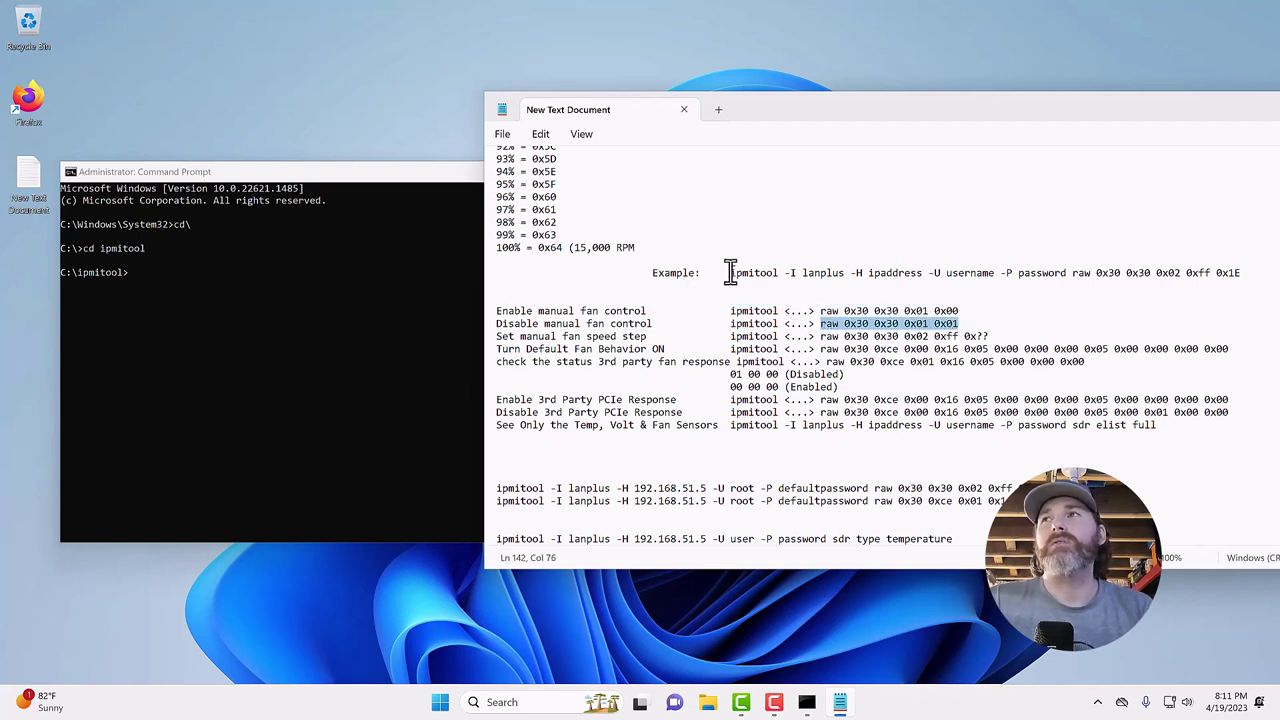
{"action": "left_click_drag", "start_coordinate": [729, 272], "coordinate": [1240, 272]}
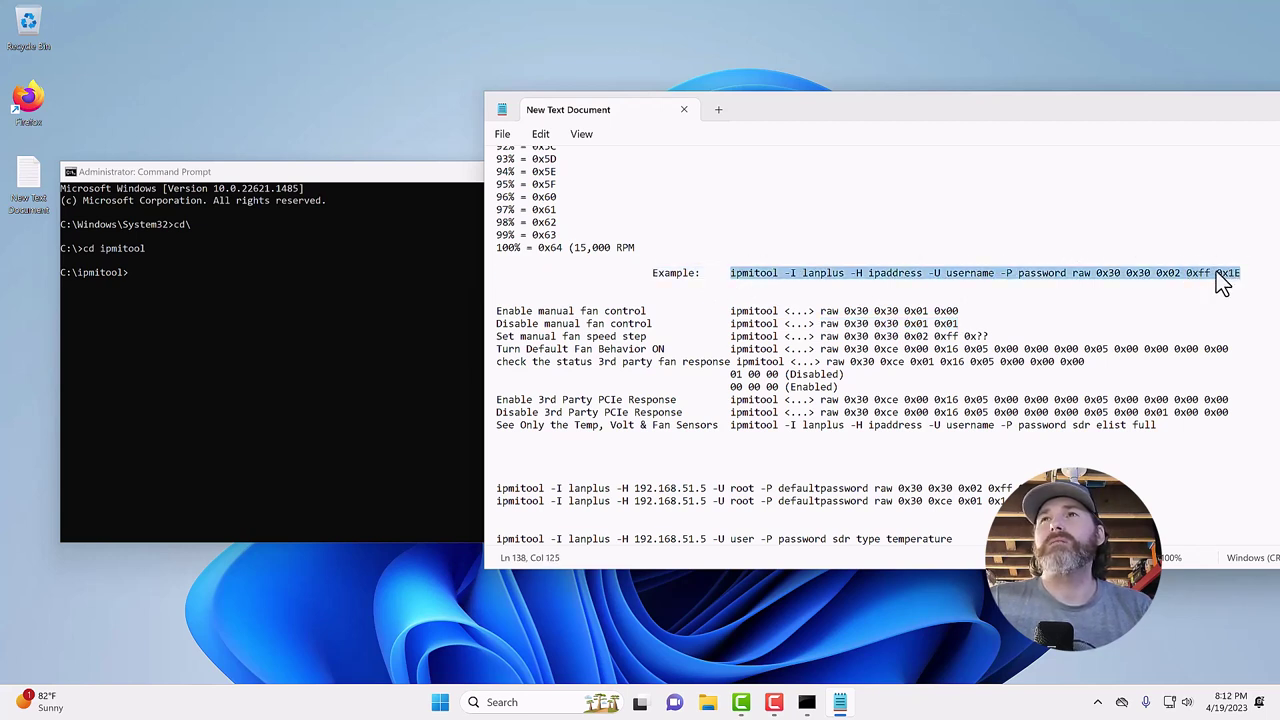
{"action": "right_click", "coordinate": [1216, 276]}
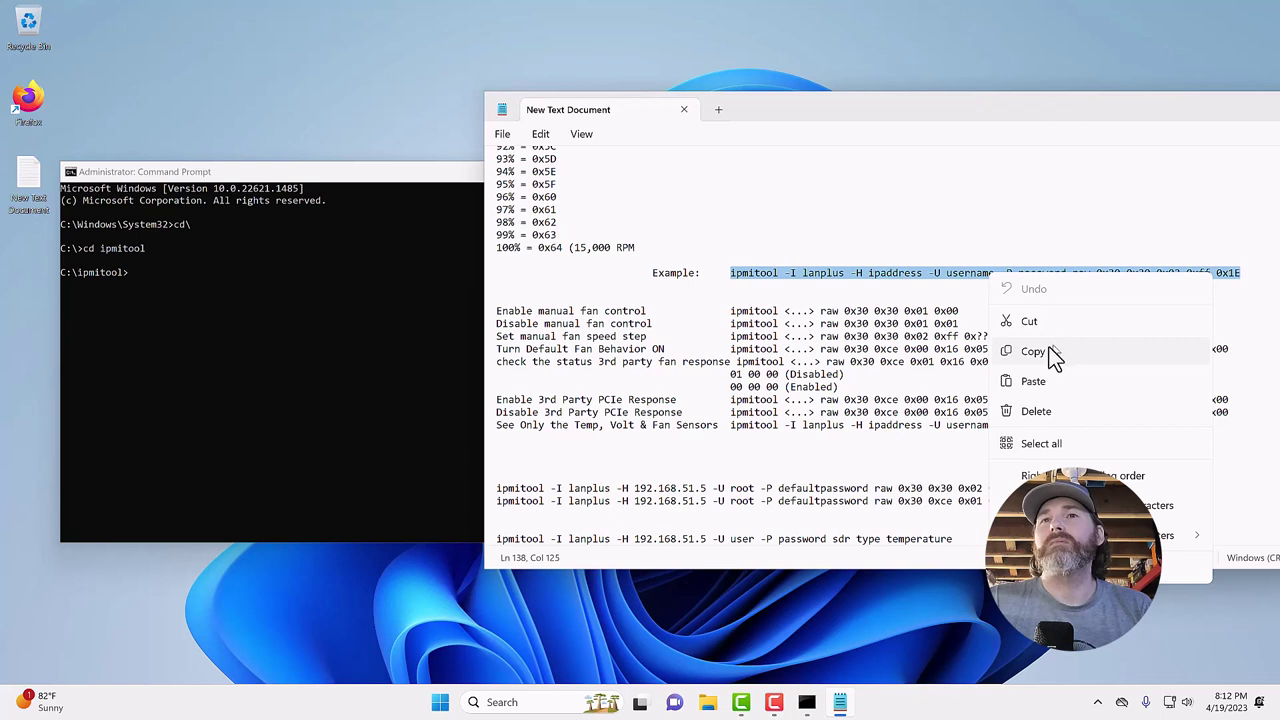
{"action": "left_click", "coordinate": [680, 501]}
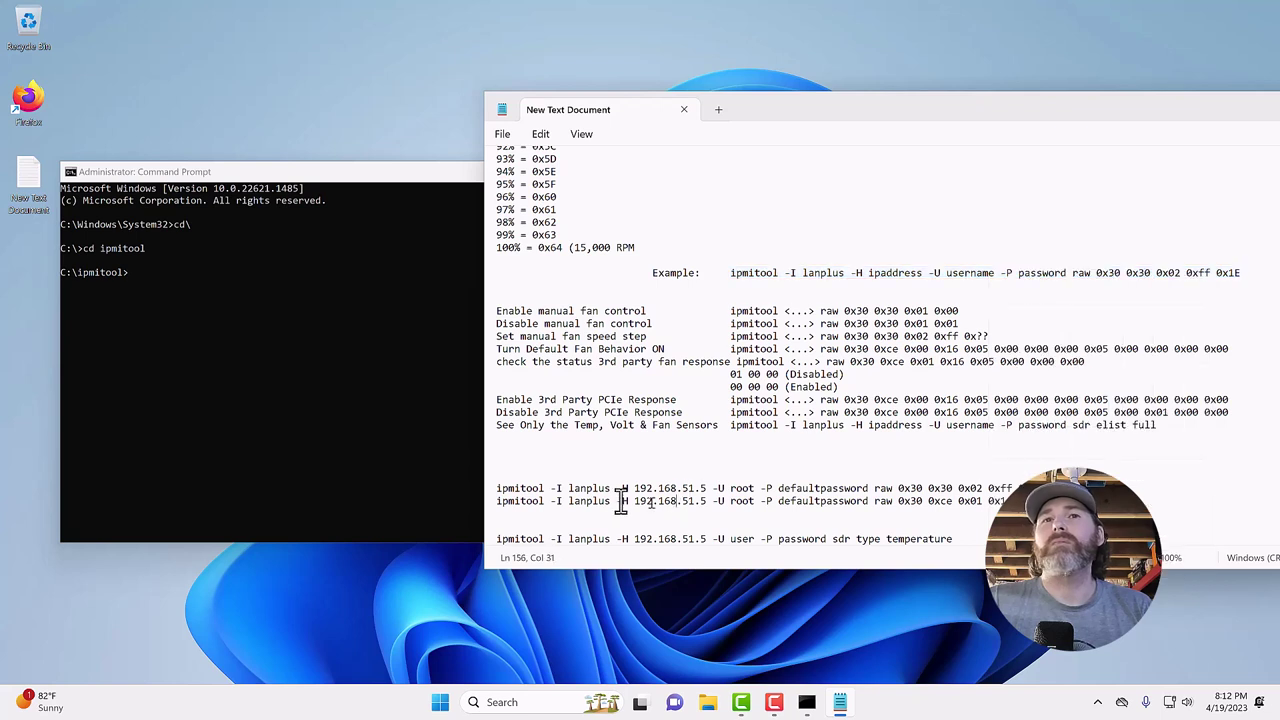
- Copy the "sdr type temperature" ipmitool command for 192.168.51.5, including user "user" and the account password, from the notes to the prompt
{"action": "left_click", "coordinate": [499, 526]}
{"action": "left_click", "coordinate": [948, 540], "text": "shift"}
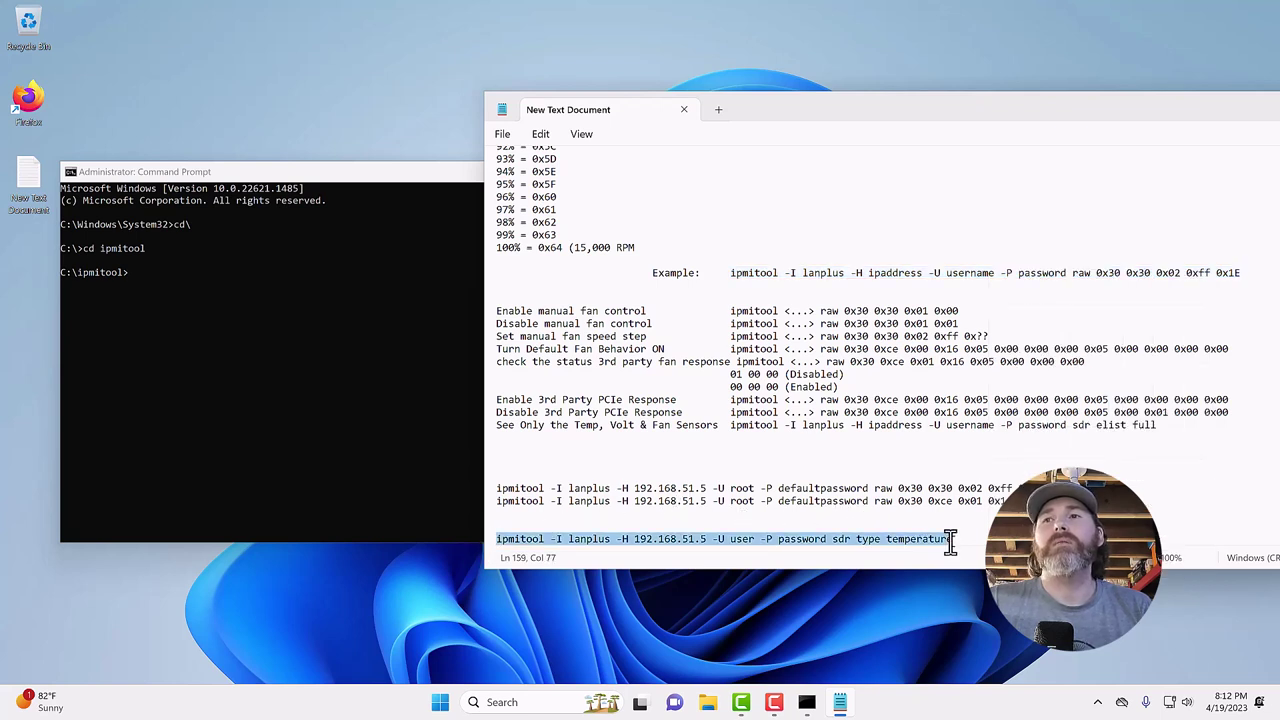
{"action": "right_click", "coordinate": [939, 538]}
{"action": "left_click", "coordinate": [982, 317]}
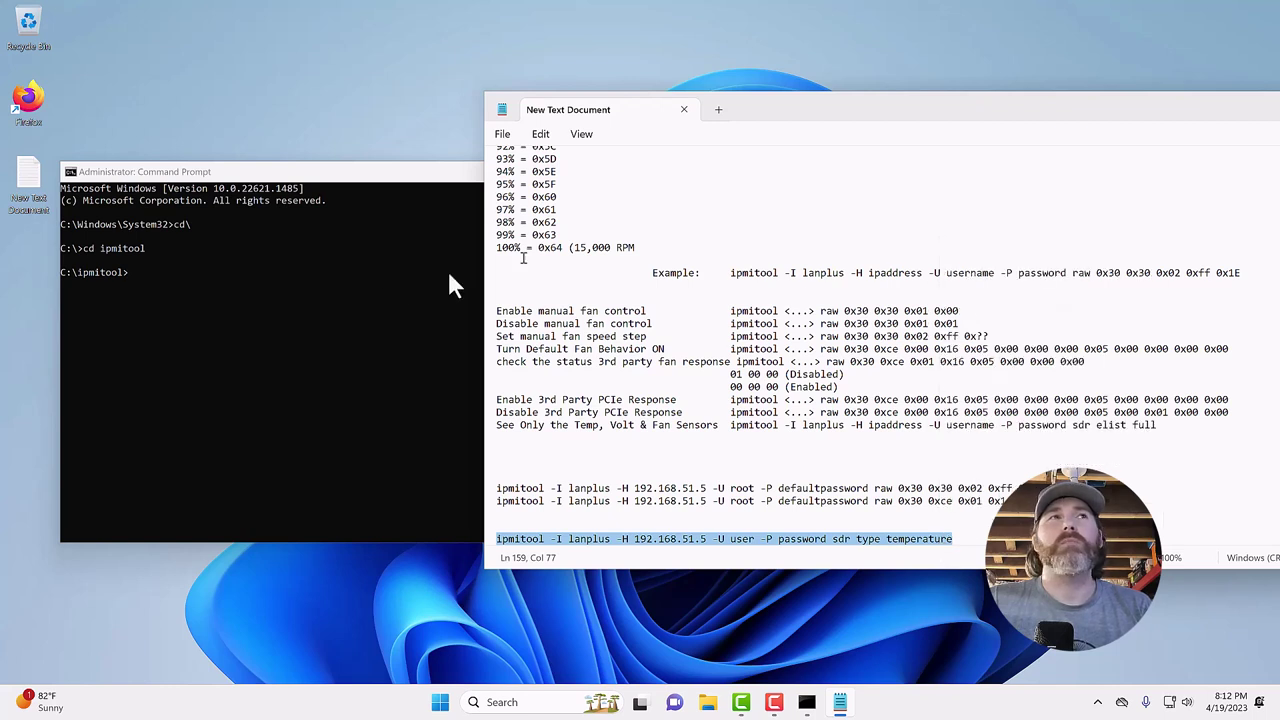
{"action": "right_click", "coordinate": [309, 272]}
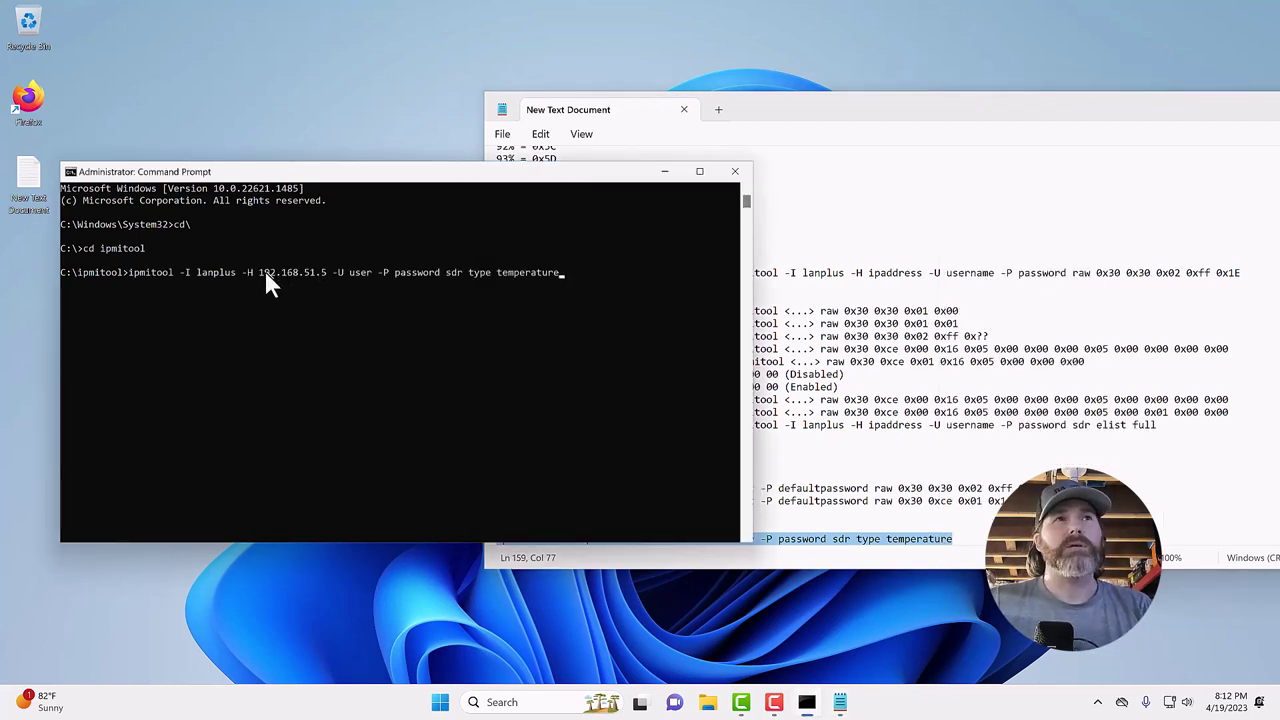
- Examine the pasted command's parts: ipmitool, the lanplus interface, the host address, and the username and password options
{"action": "left_click_drag", "start_coordinate": [259, 273], "coordinate": [327, 273]}
{"action": "left_click_drag", "start_coordinate": [131, 274], "coordinate": [172, 272]}
{"action": "left_click", "coordinate": [184, 272]}
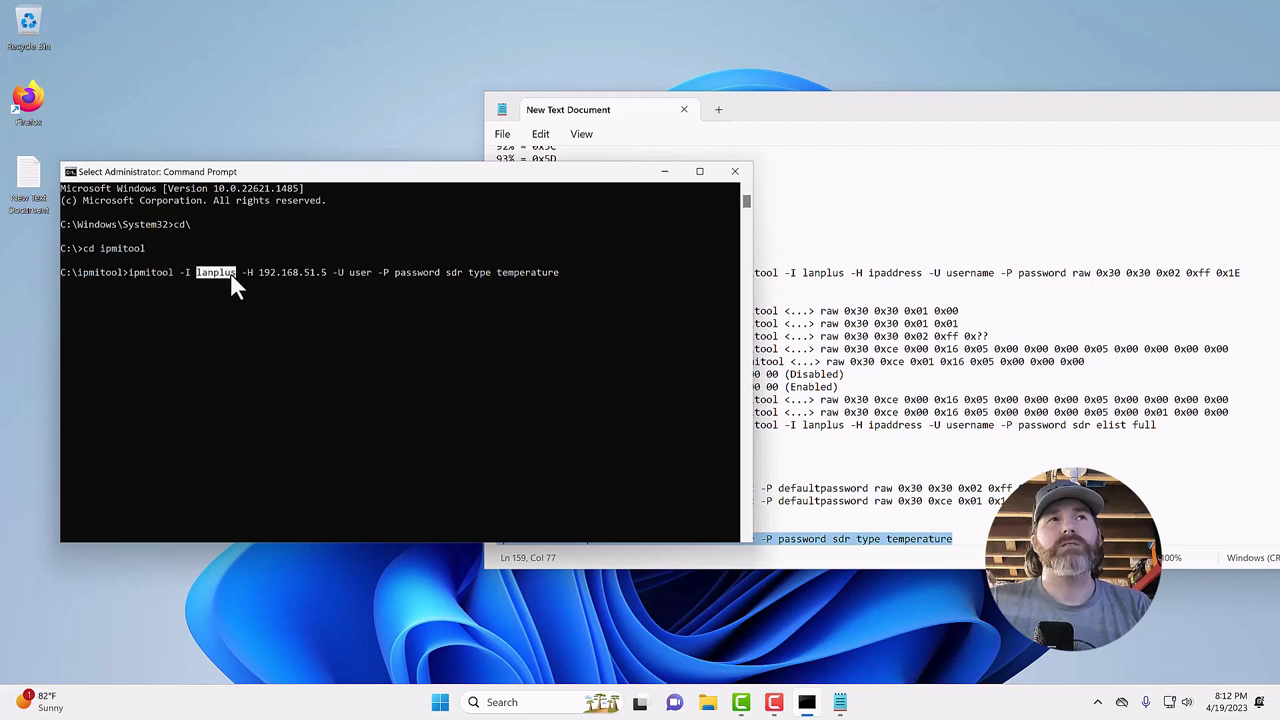
{"action": "left_click_drag", "start_coordinate": [244, 272], "coordinate": [257, 272]}
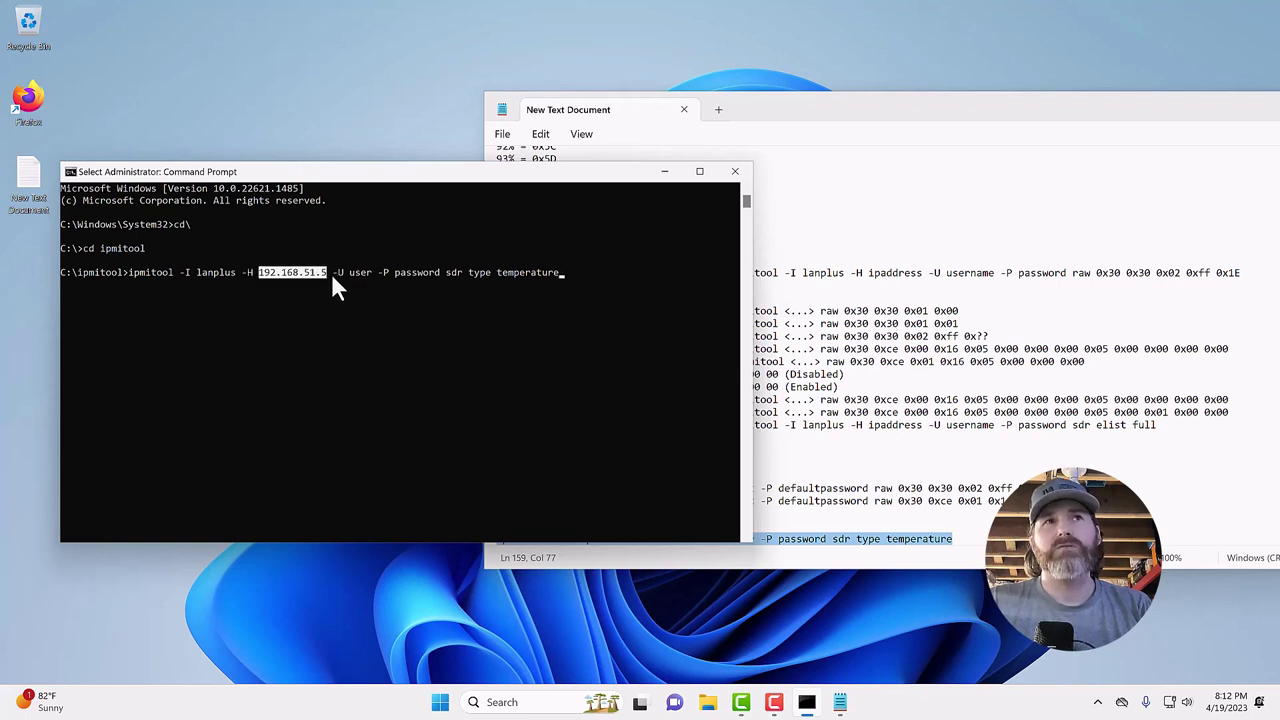
{"action": "left_click_drag", "start_coordinate": [334, 278], "coordinate": [434, 277]}
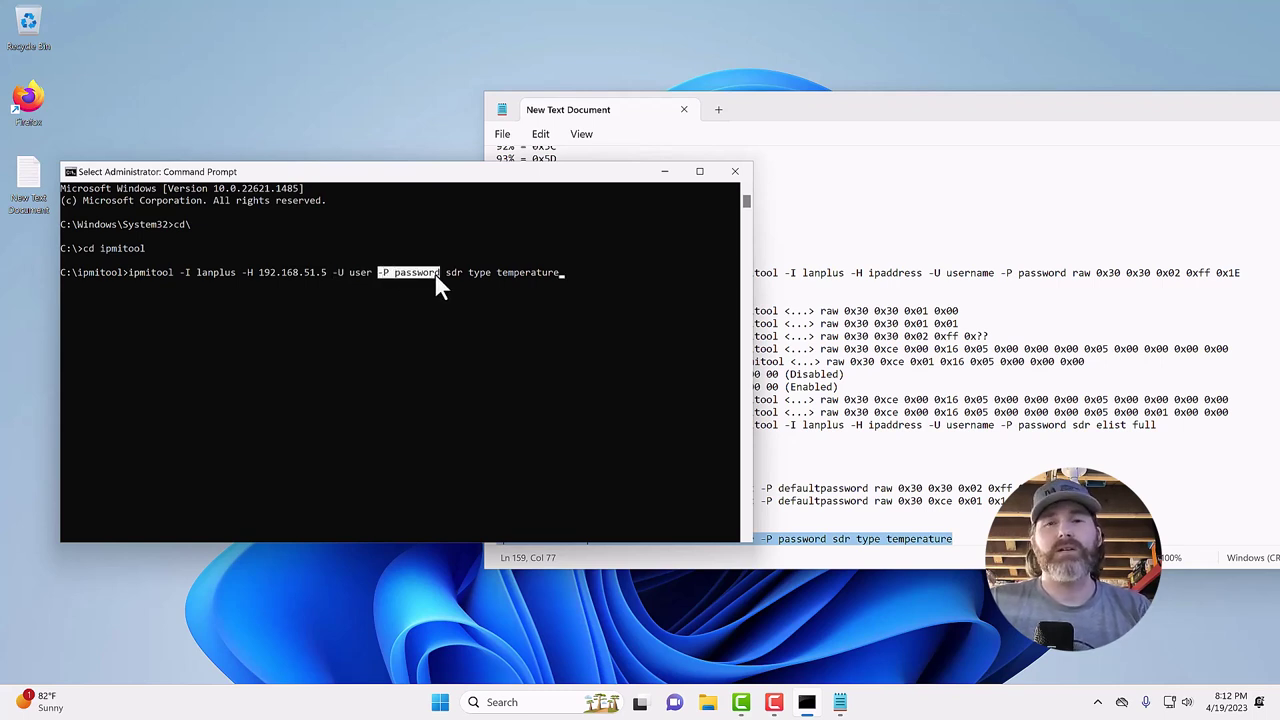
- Remove "sdr type temperature" from the pasted command, keeping everything through the password argument
{"action": "left_click", "coordinate": [563, 270]}
{"action": "key", "text": "BackSpace"}
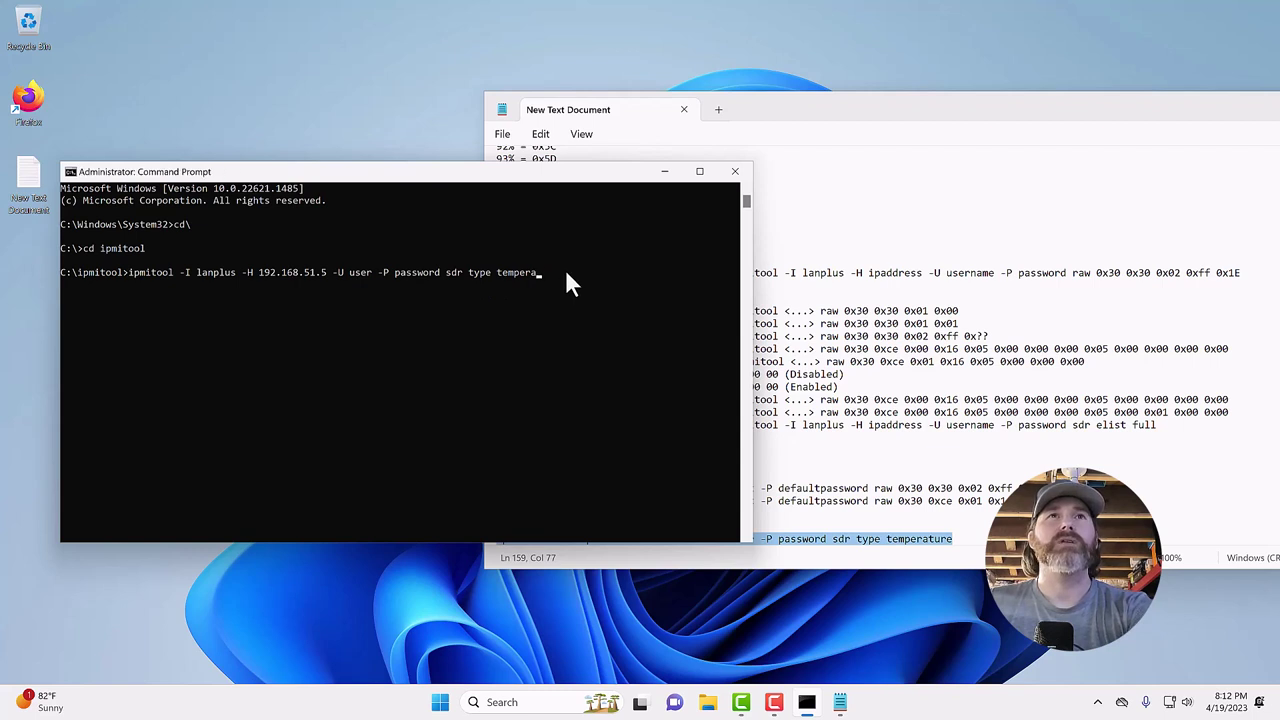
{"action": "key", "text": "BackSpace"}
{"action": "key", "text": "BackSpace"}
{"action": "key", "text": "BackSpace"}
{"action": "key", "text": "BackSpace"}
{"action": "key", "text": "BackSpace"}
{"action": "key", "text": "BackSpace"}
{"action": "key", "text": "BackSpace"}
{"action": "key", "text": "BackSpace"}
{"action": "key", "text": "BackSpace"}
{"action": "key", "text": "BackSpace"}
{"action": "key", "text": "BackSpace"}
{"action": "key", "text": "BackSpace"}
{"action": "key", "text": "BackSpace"}
{"action": "key", "text": "BackSpace"}
{"action": "key", "text": "BackSpace"}
{"action": "key", "text": "BackSpace"}
{"action": "key", "text": "BackSpace"}
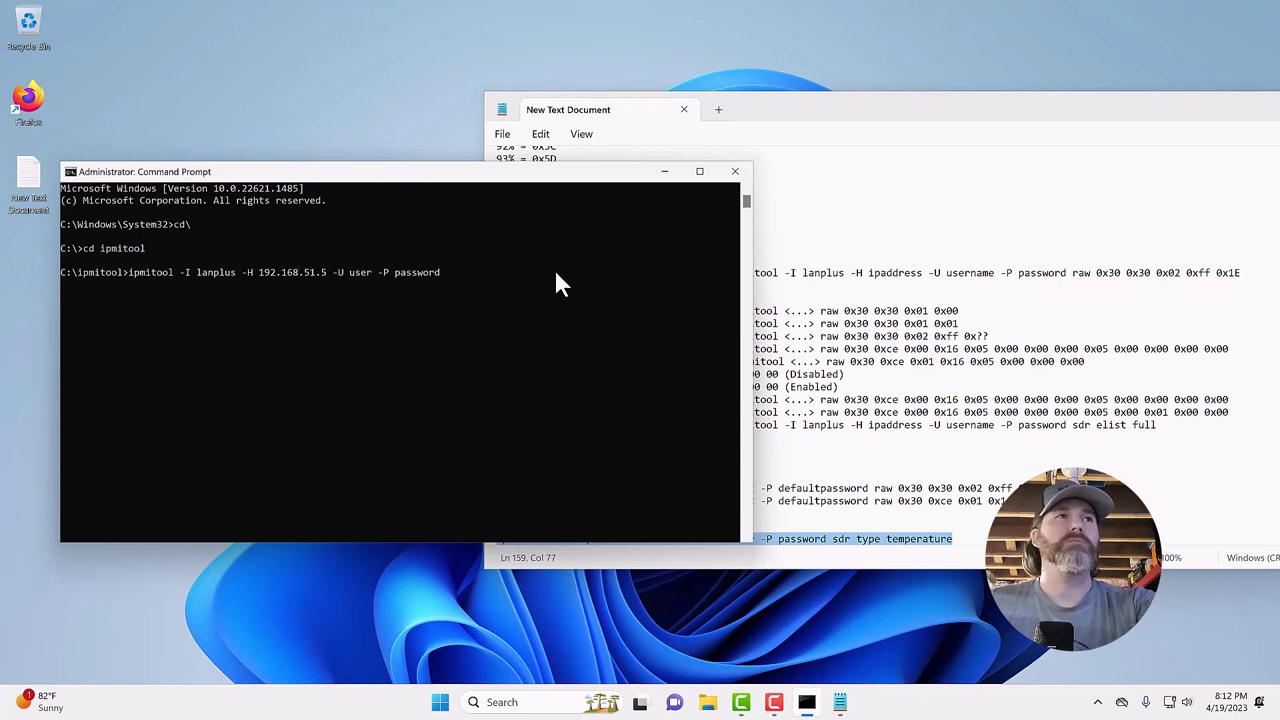
{"action": "type", "text": "i"}
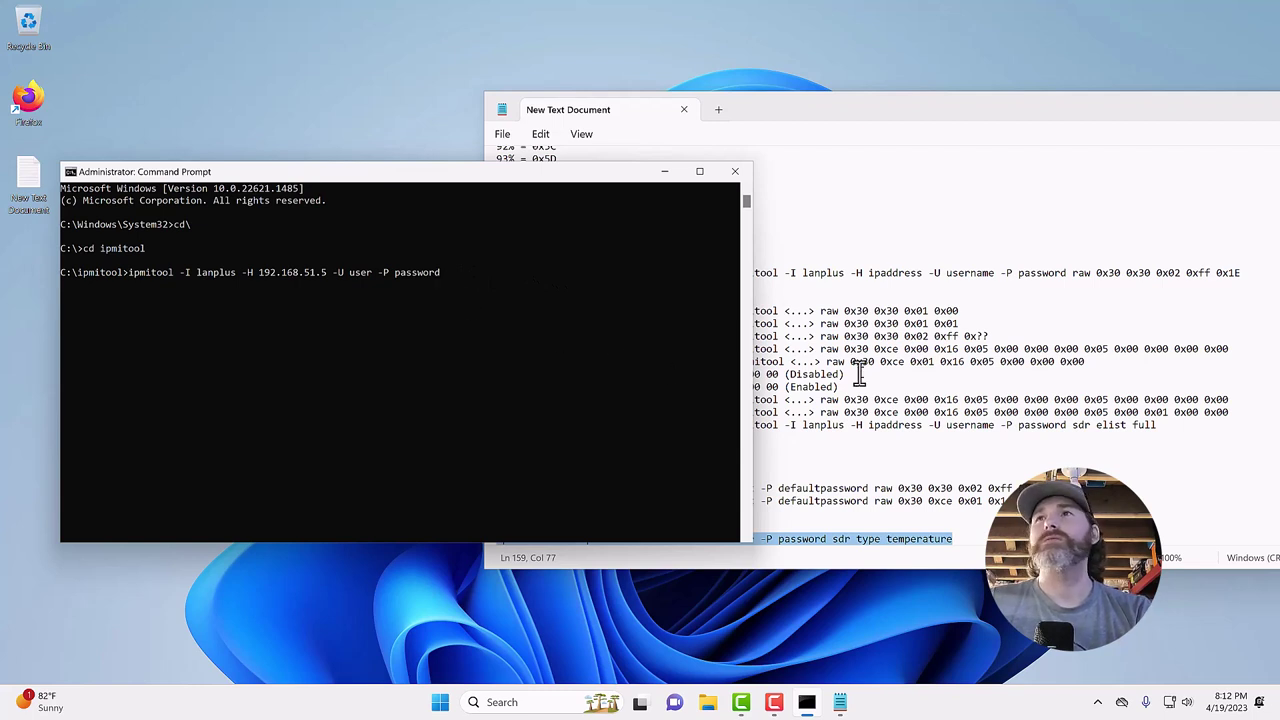
- Copy "raw 0x30 0x30 0x01 0x01" from the Disable manual fan control line, append it to the command, and run it
{"action": "left_click", "coordinate": [887, 312]}
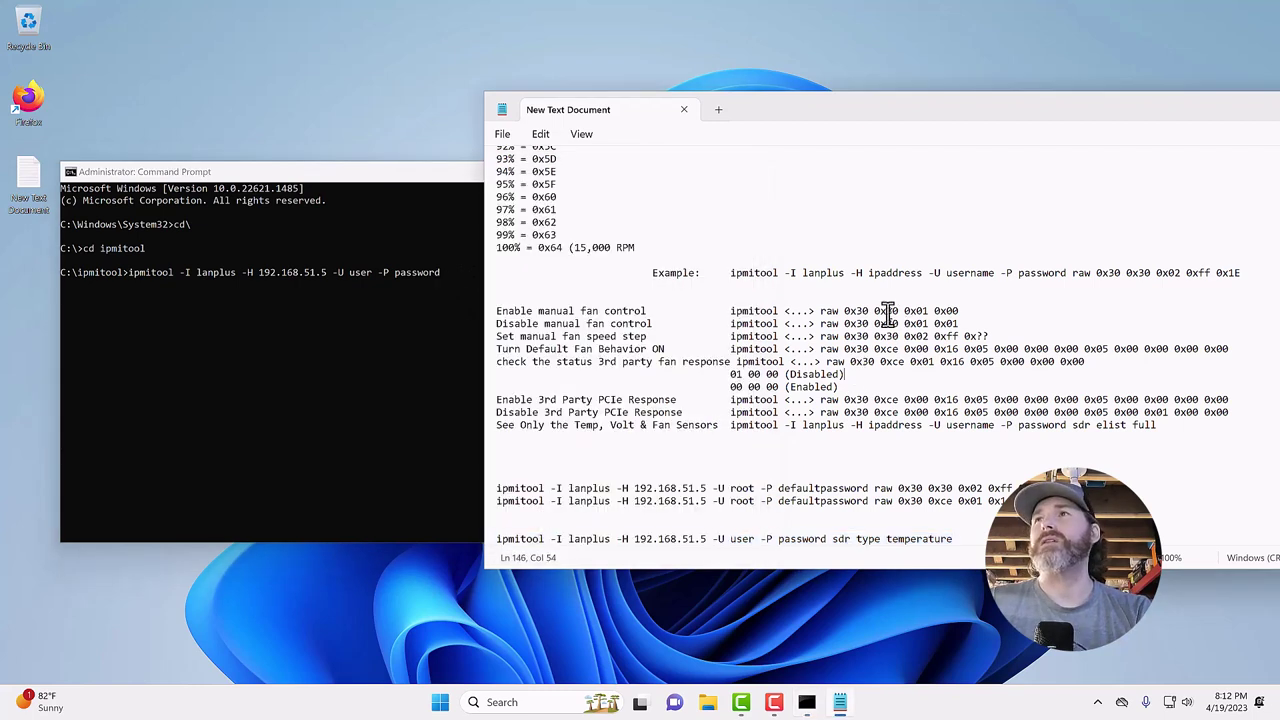
{"action": "left_click", "coordinate": [823, 323]}
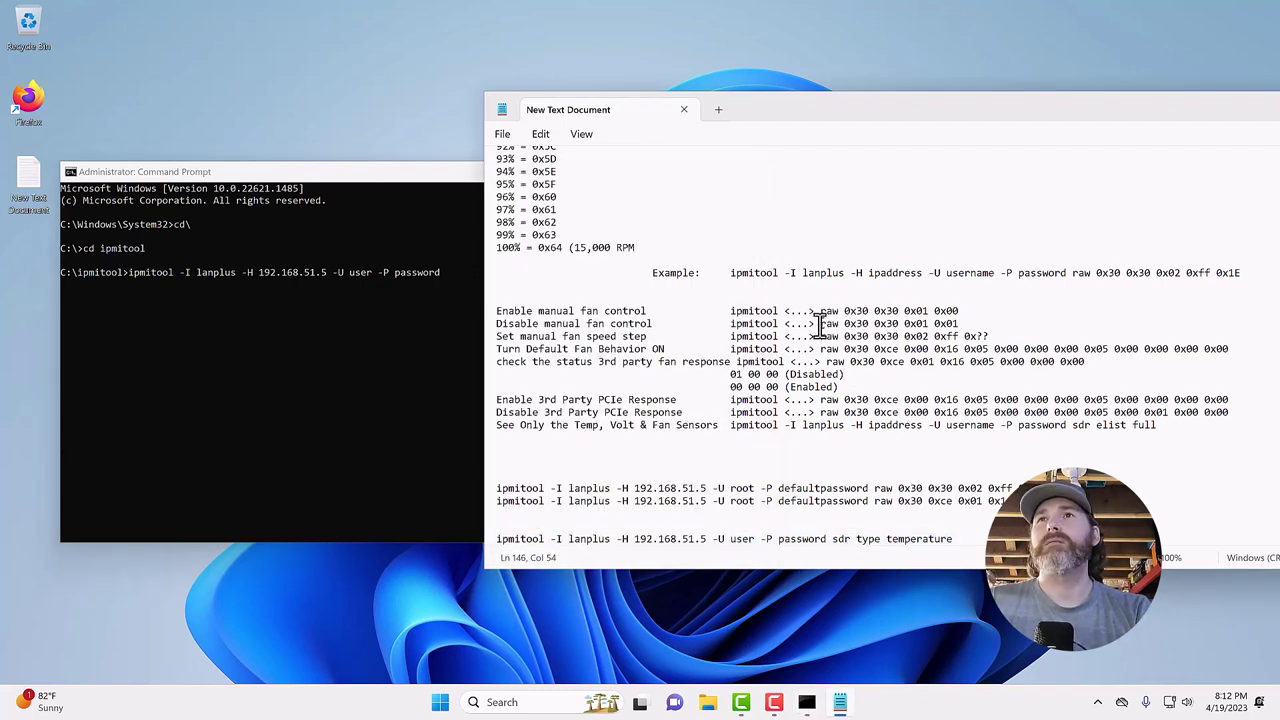
{"action": "left_click_drag", "start_coordinate": [823, 323], "coordinate": [958, 322]}
{"action": "right_click", "coordinate": [958, 322]}
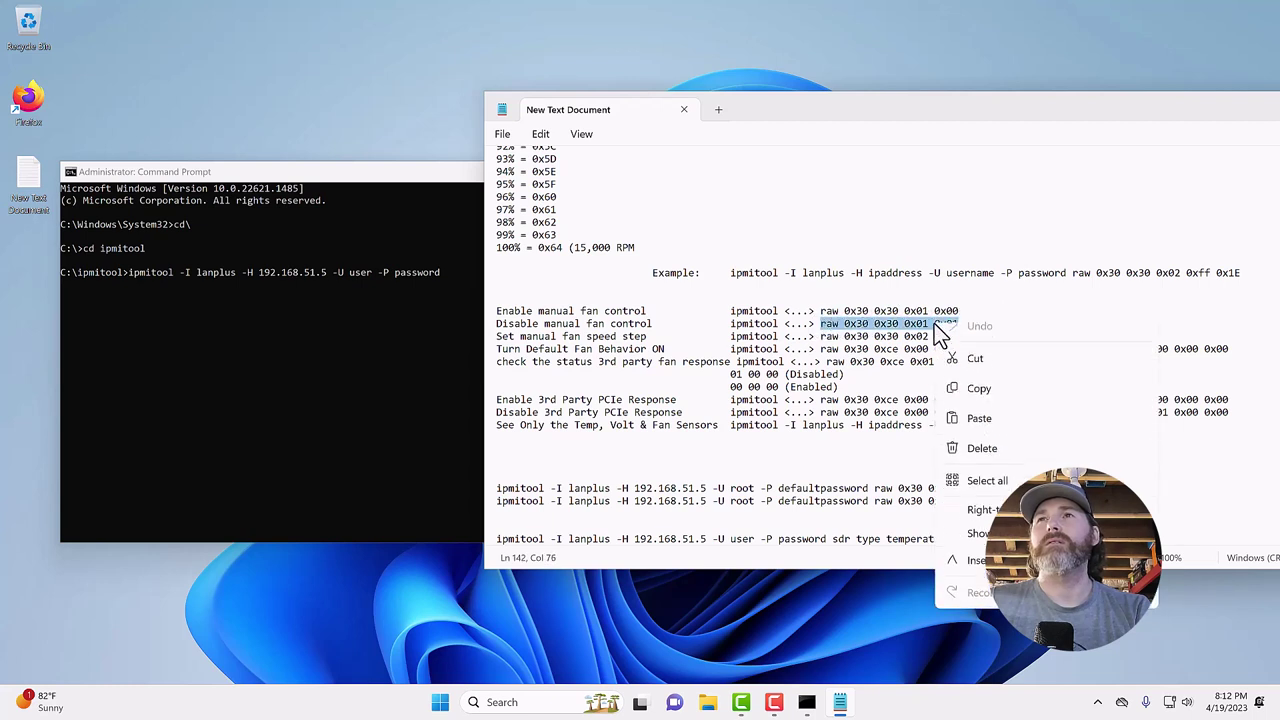
{"action": "left_click", "coordinate": [965, 400]}
{"action": "left_click", "coordinate": [466, 275]}
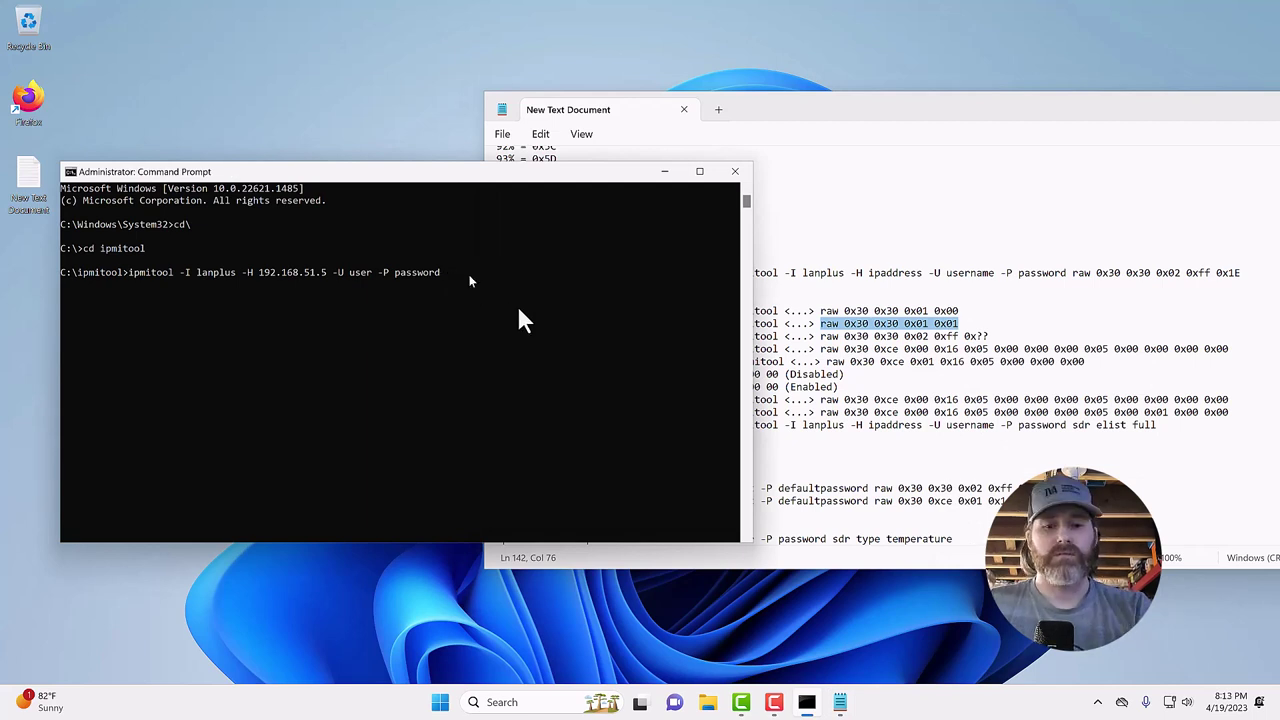
{"action": "right_click", "coordinate": [467, 271]}
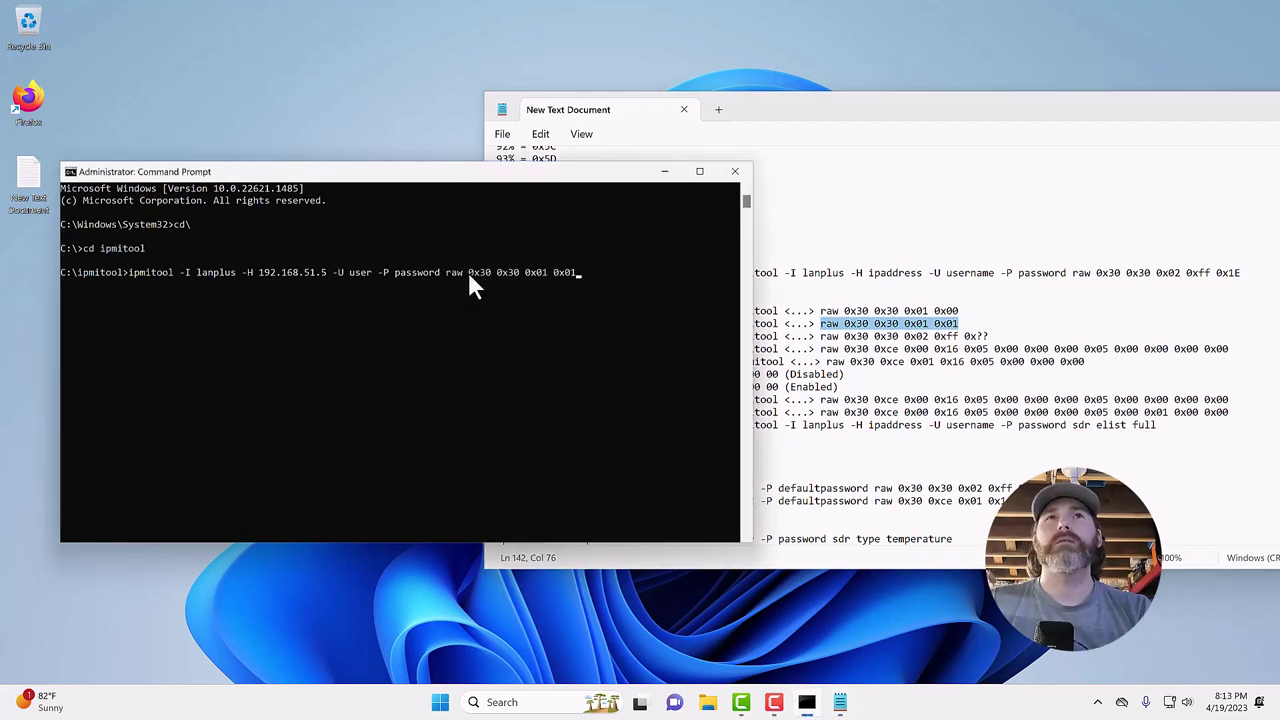
{"action": "key", "text": "Return"}
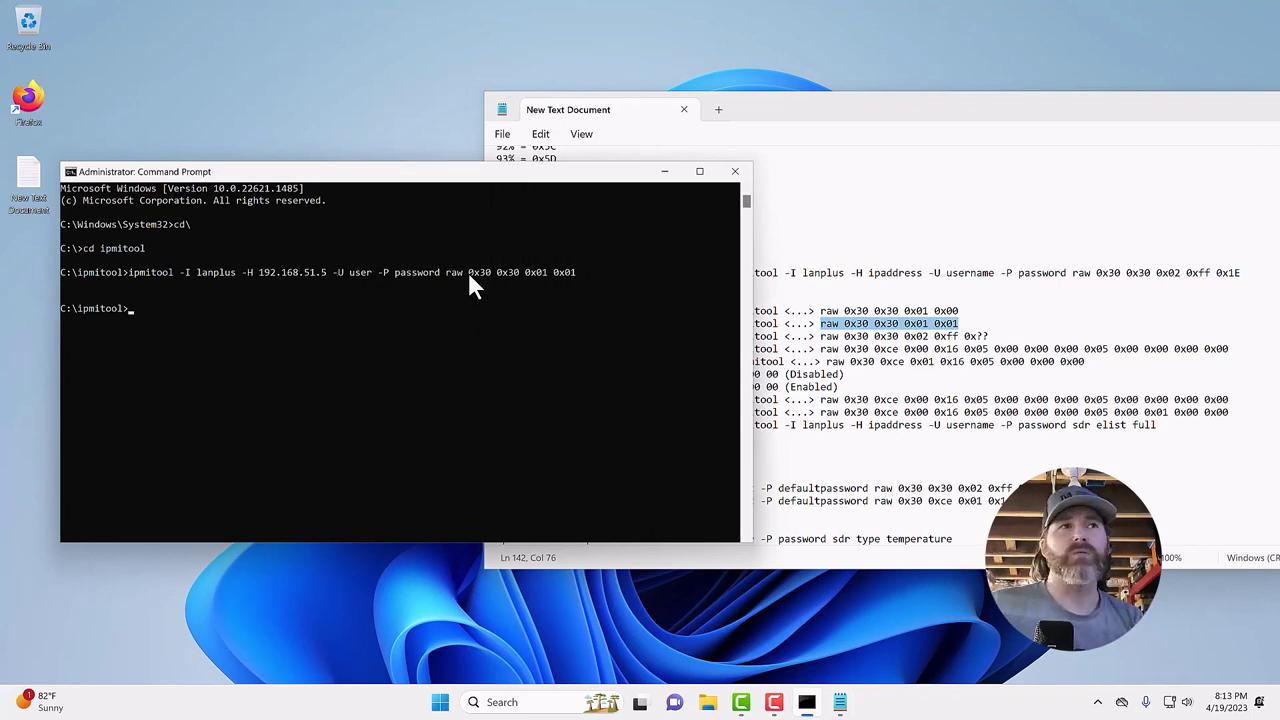
- Rerun the previous ipmitool command with its last byte changed to 0x00, enabling manual fan control with "raw 0x30 0x30 0x01 0x00"
{"action": "left_click", "coordinate": [855, 311]}
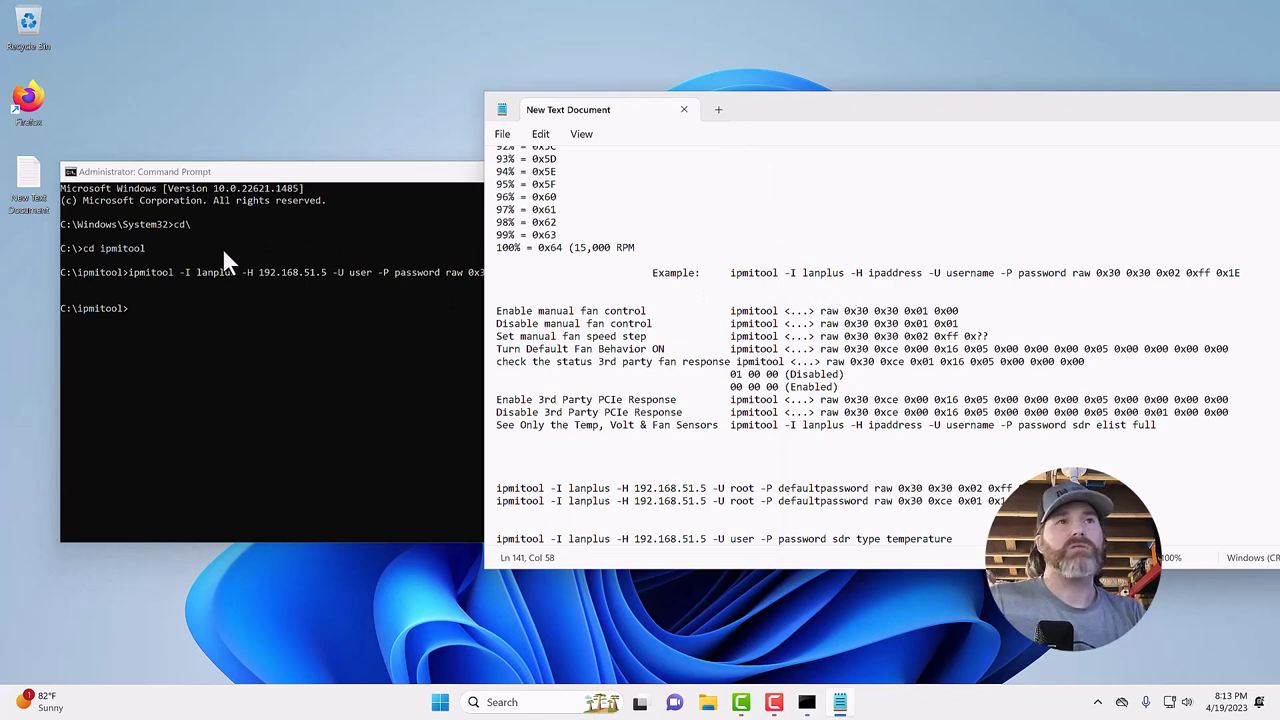
{"action": "left_click", "coordinate": [261, 330]}
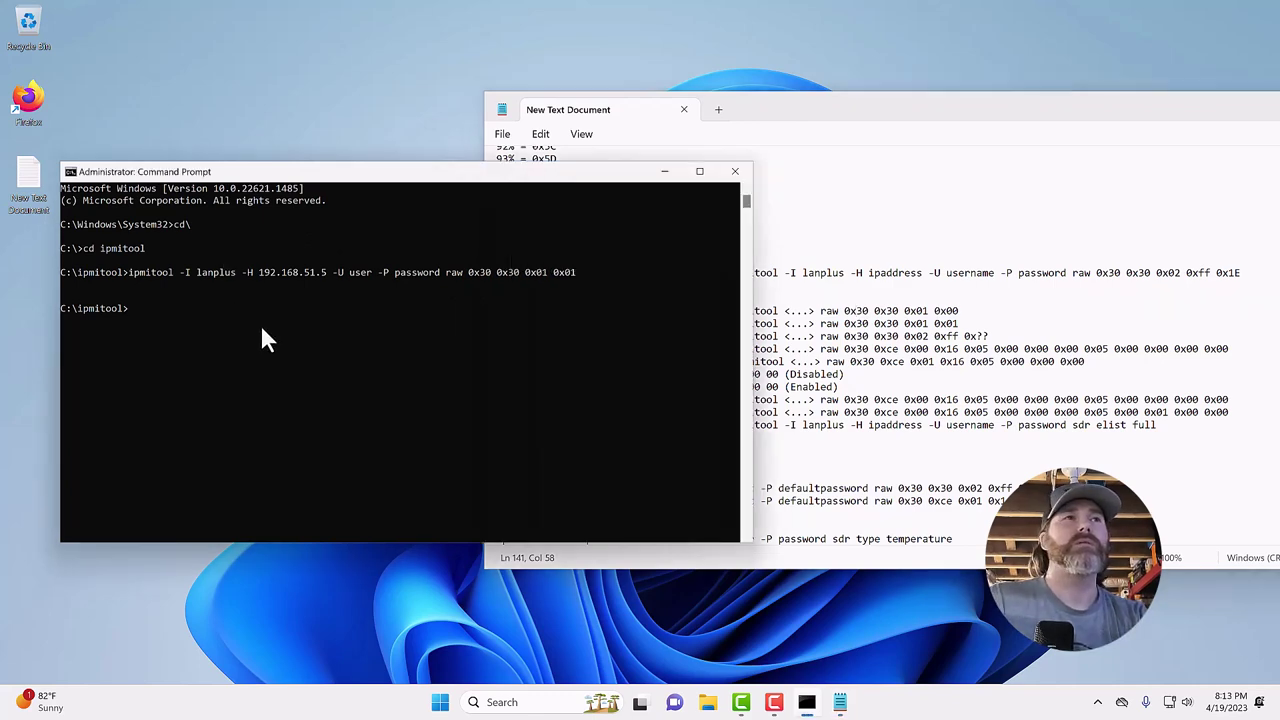
{"action": "key", "text": "Up"}
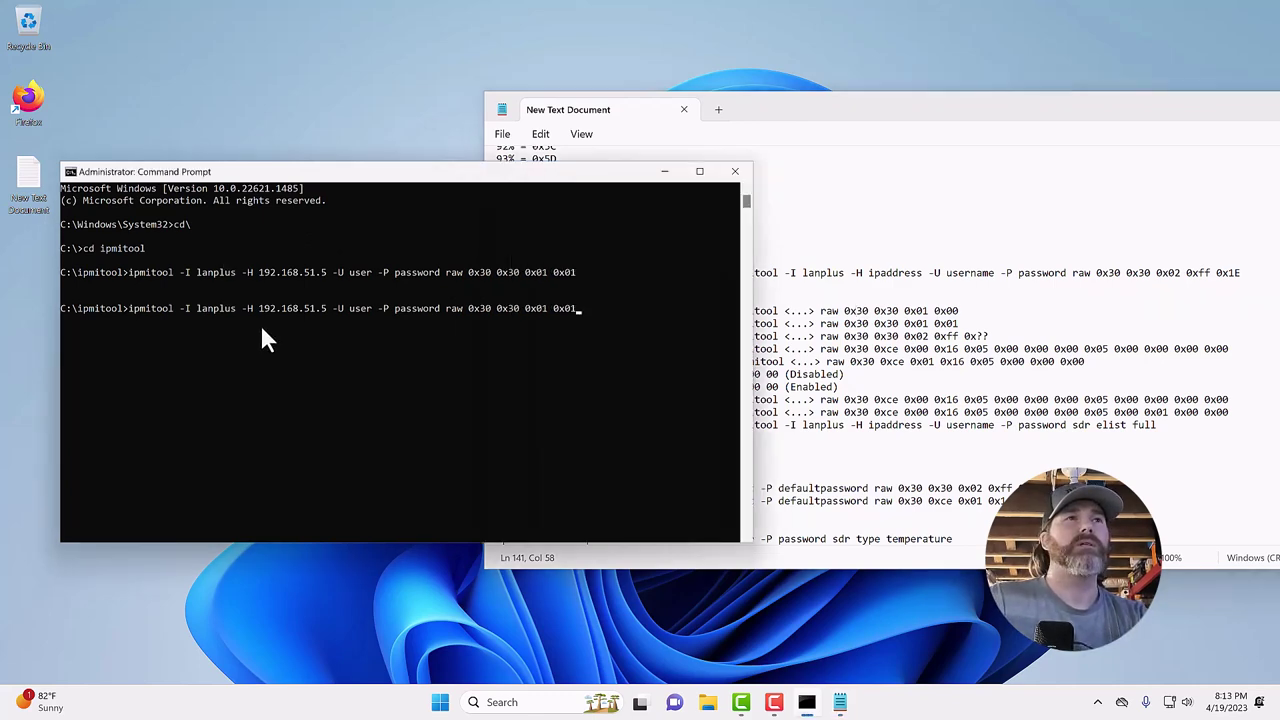
{"action": "left_click", "coordinate": [800, 349]}
{"action": "left_click", "coordinate": [427, 352]}
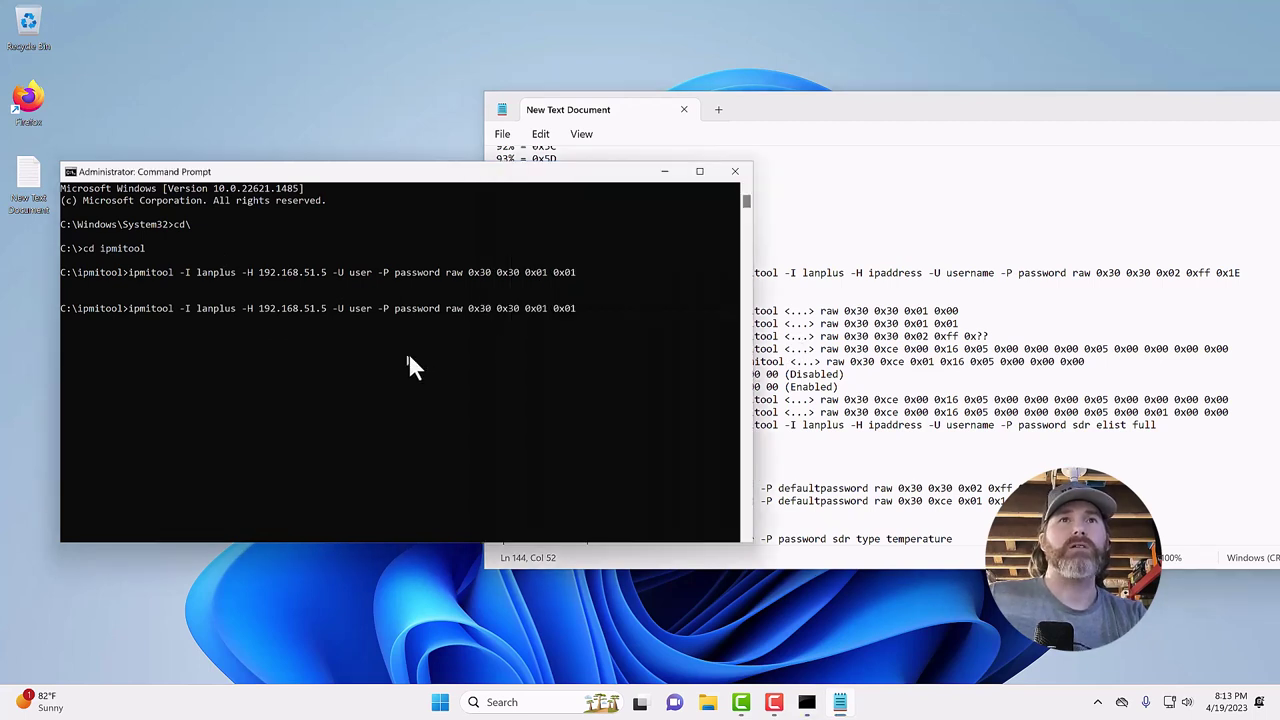
{"action": "left_click", "coordinate": [595, 309]}
{"action": "key", "text": "BackSpace"}
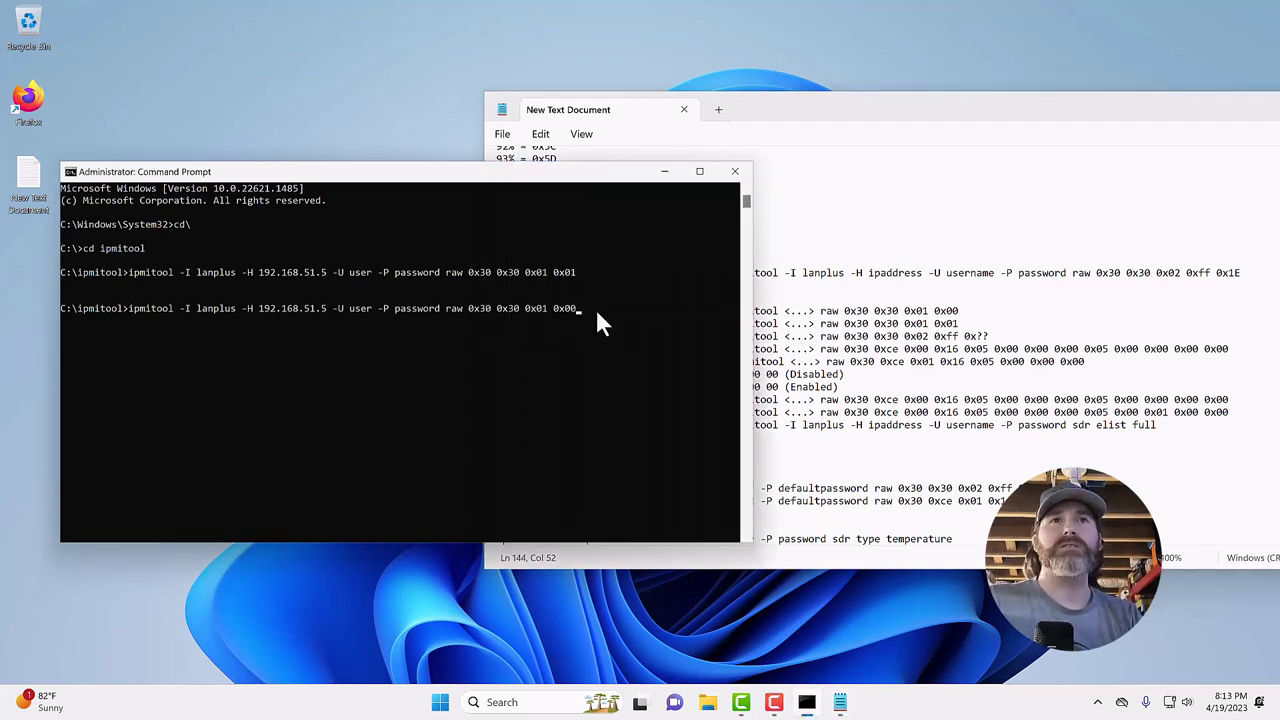
{"action": "type", "text": "0"}
{"action": "key", "text": "Return"}
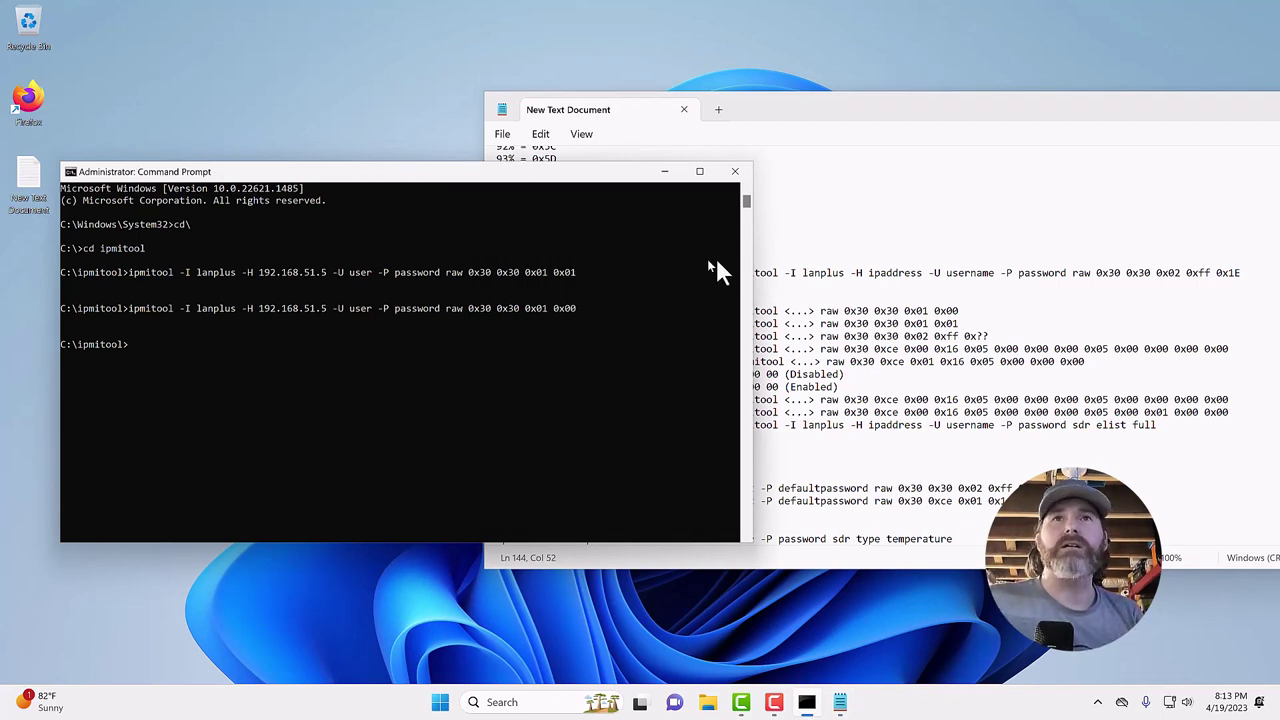
{"action": "left_click", "coordinate": [873, 348]}
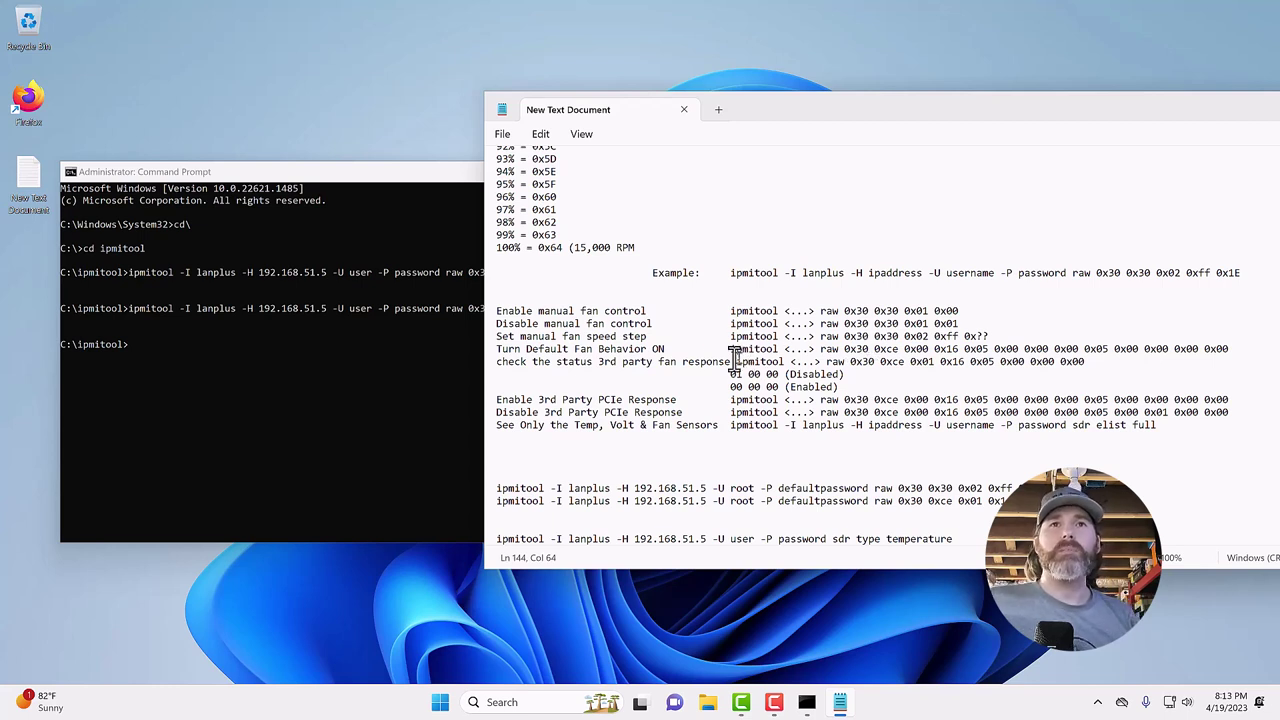
{"action": "left_click", "coordinate": [641, 434]}
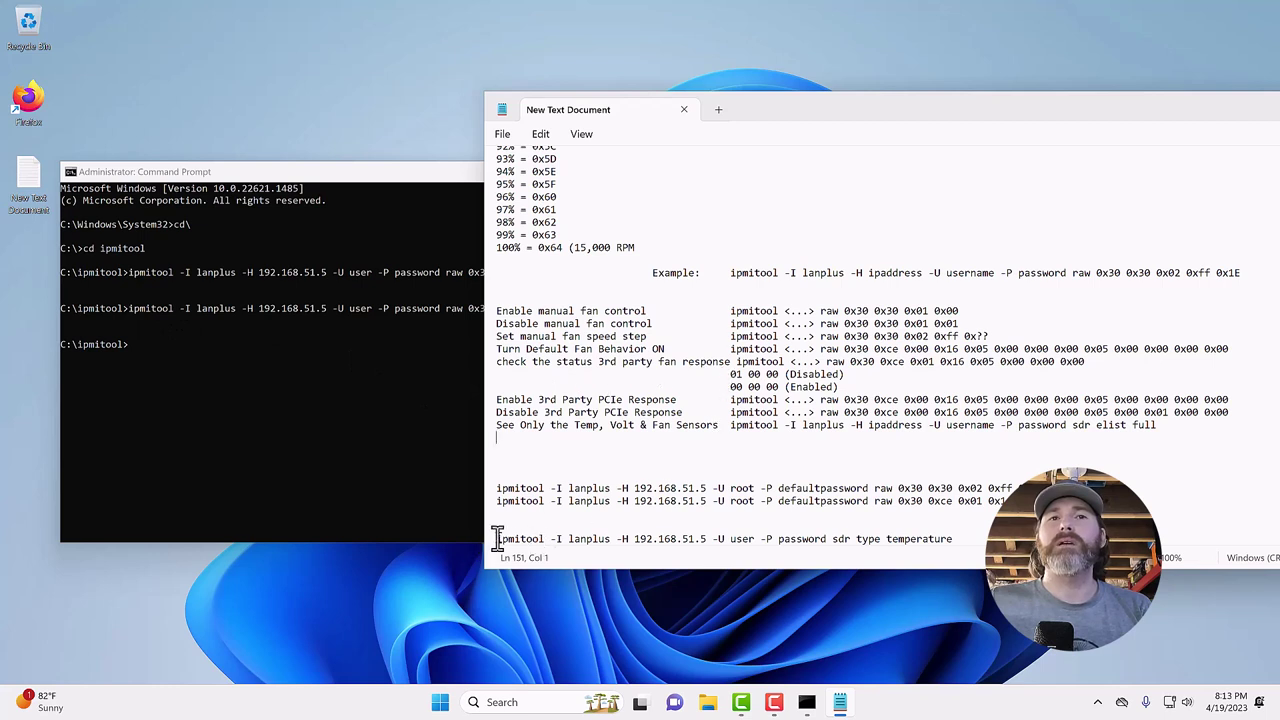
{"action": "left_click_drag", "start_coordinate": [497, 539], "coordinate": [826, 541]}
{"action": "right_click", "coordinate": [824, 545]}
{"action": "left_click", "coordinate": [872, 317]}
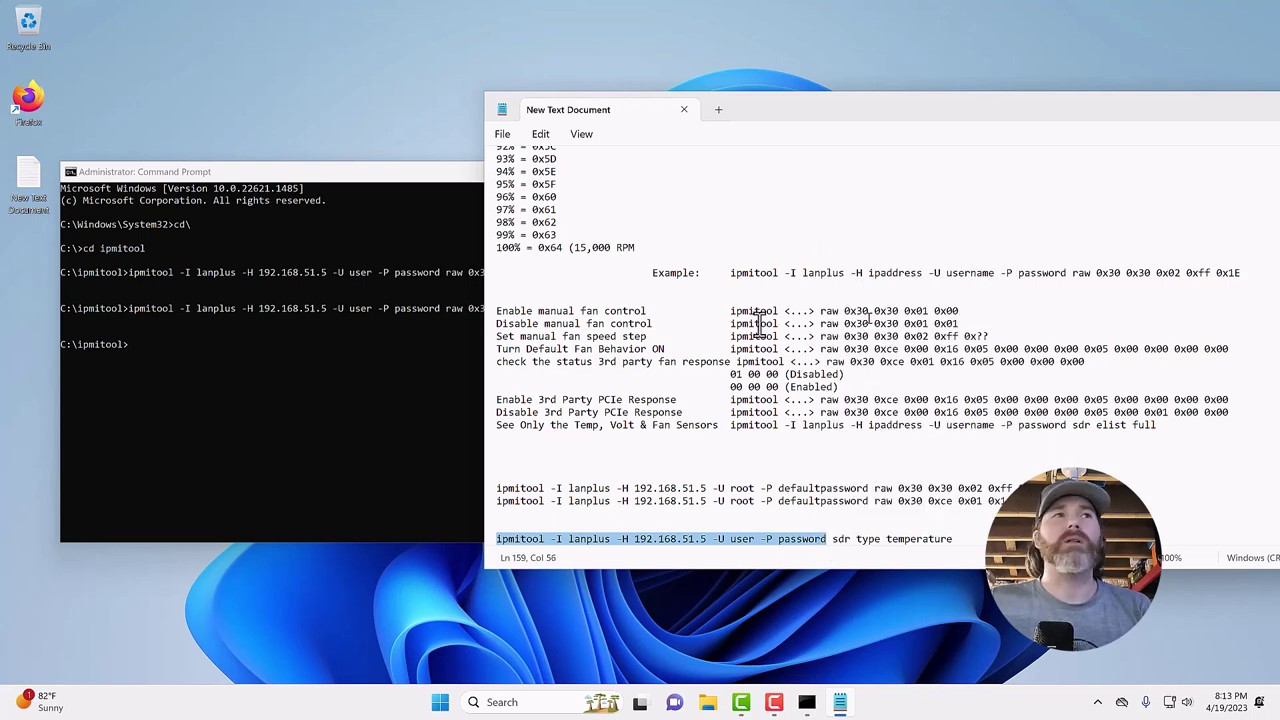
{"action": "left_click", "coordinate": [291, 341]}
{"action": "right_click", "coordinate": [292, 341]}
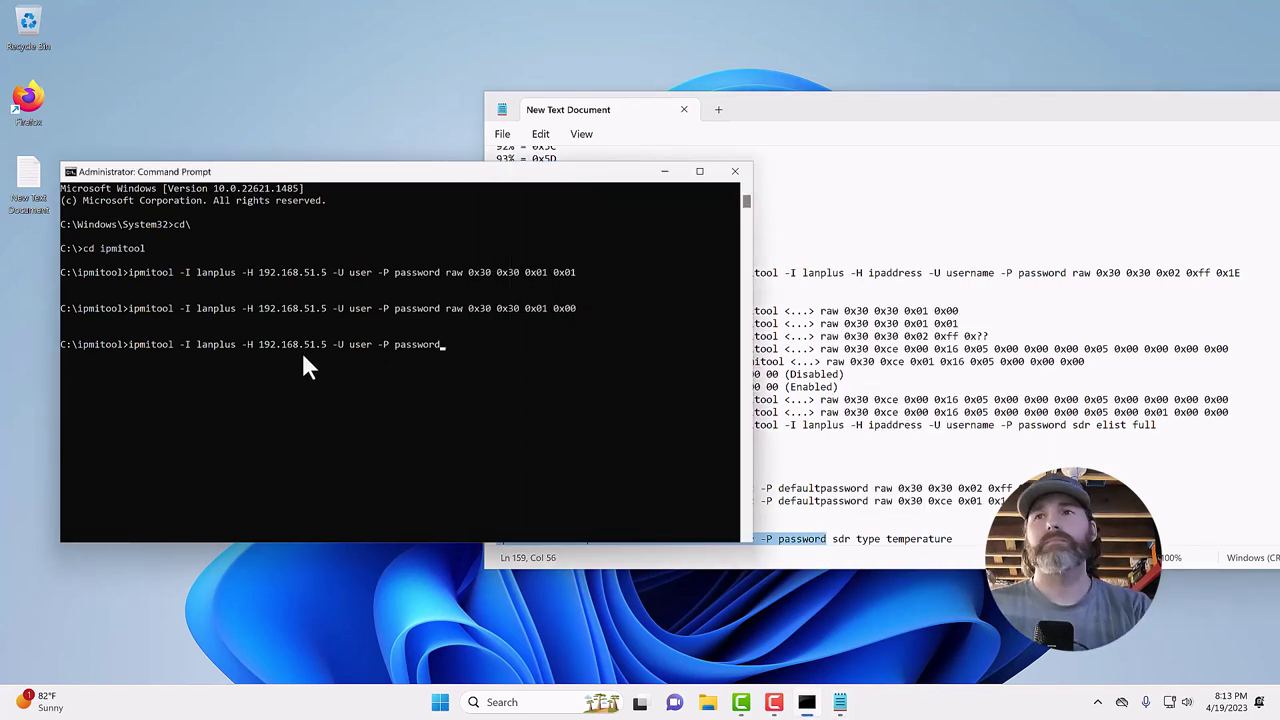
- Copy the 50% fan speed command for 192.168.51.5, including user root, the account password and "raw 0x30 0x30 0x02 0xff 0x32", and run it
{"action": "left_click", "coordinate": [957, 476]}
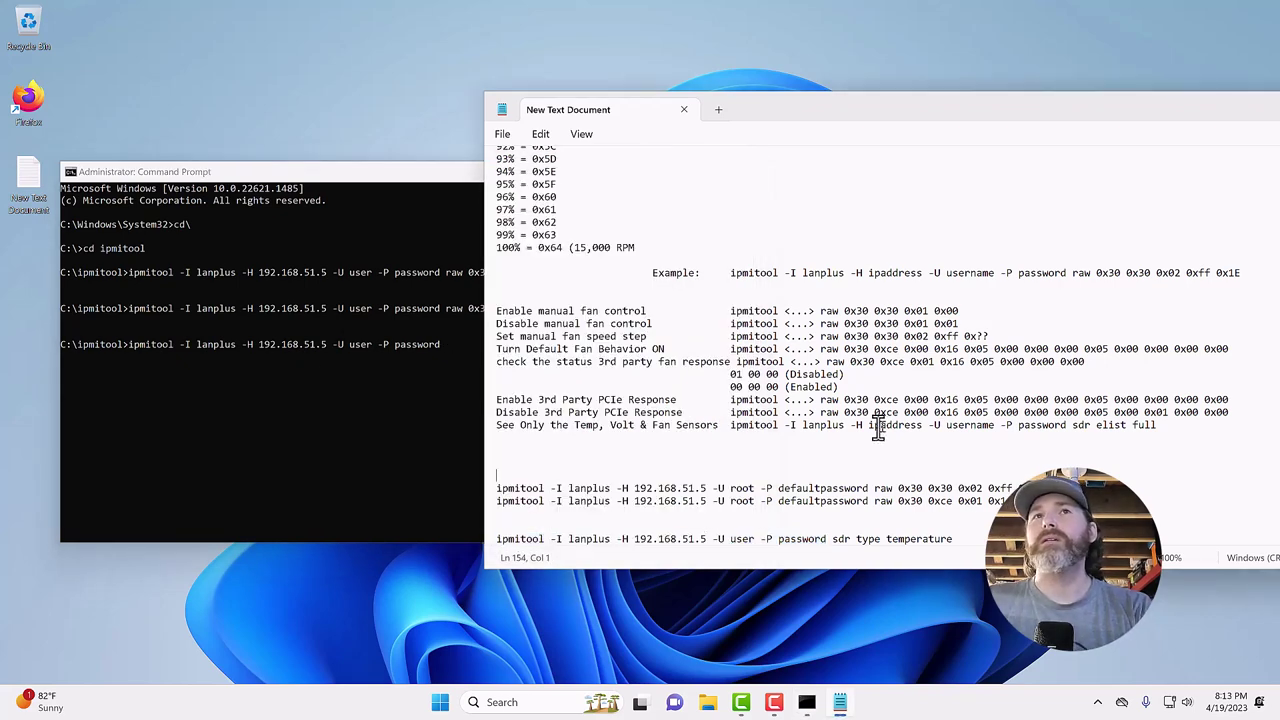
{"action": "scroll", "coordinate": [694, 309], "scroll_direction": "up", "scroll_amount": 6}
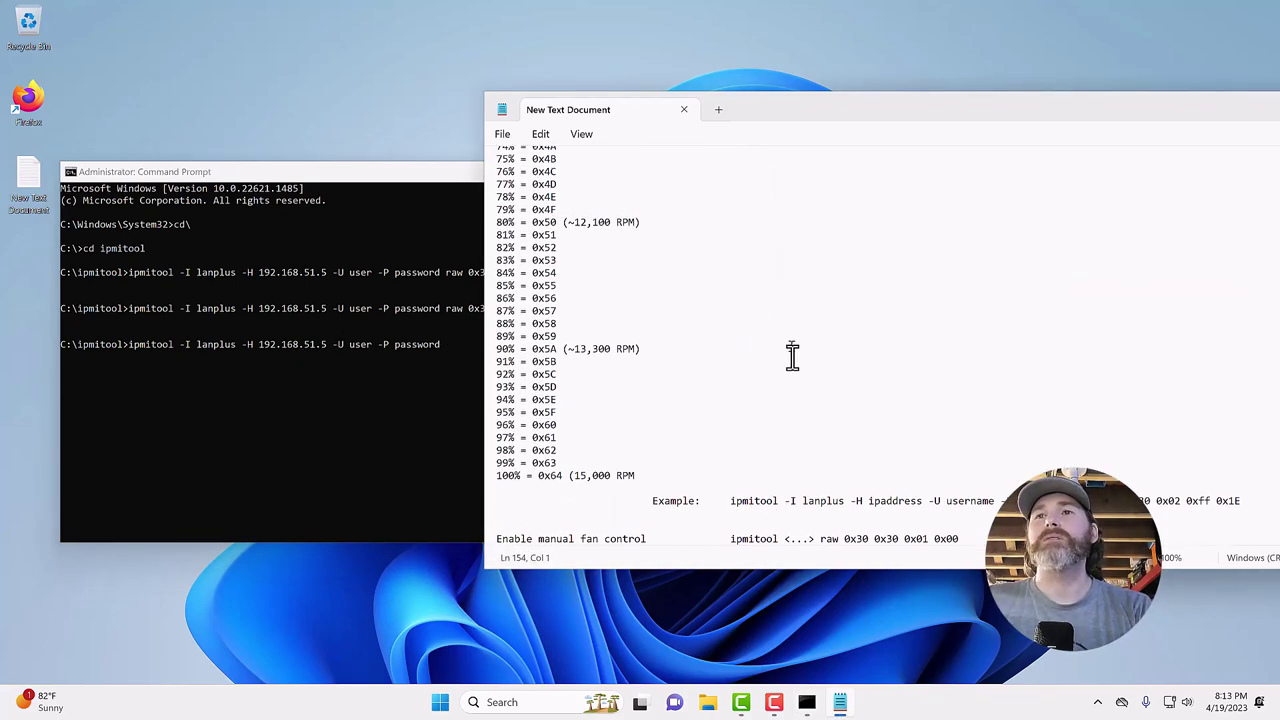
{"action": "scroll", "coordinate": [797, 386], "scroll_direction": "up", "scroll_amount": 20}
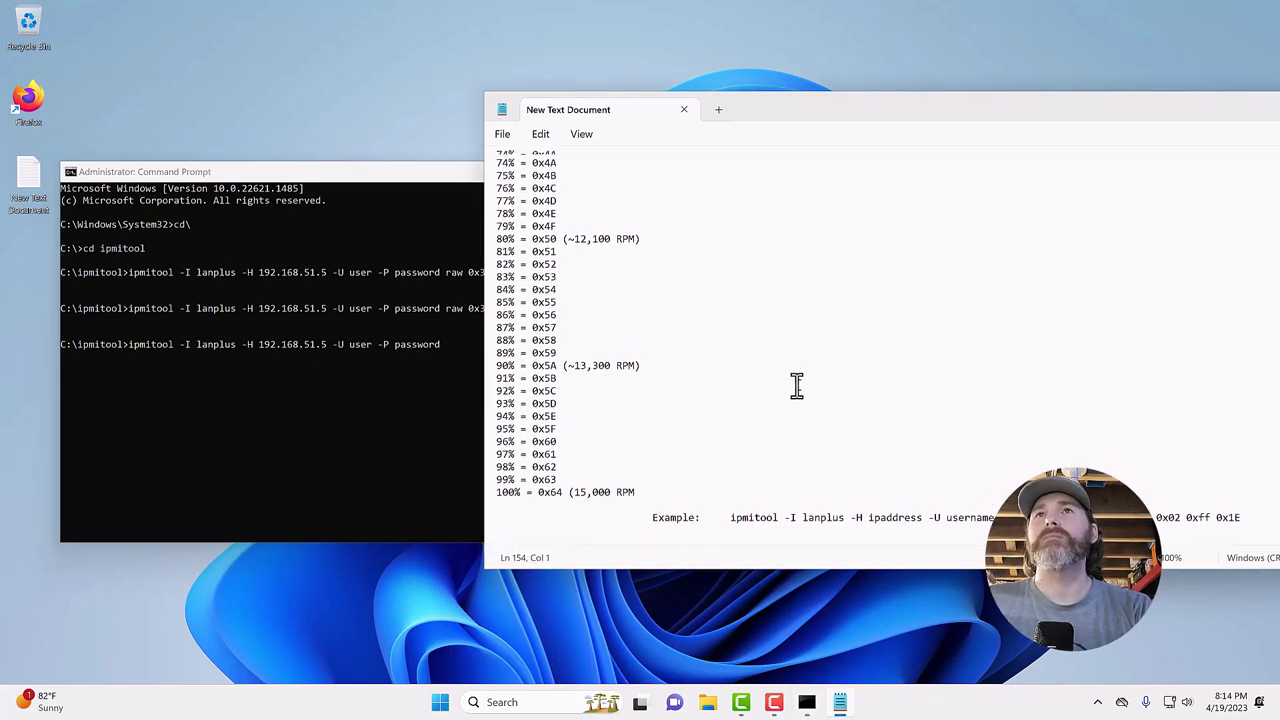
{"action": "scroll", "coordinate": [793, 383], "scroll_direction": "down", "scroll_amount": 5}
{"action": "left_click_drag", "start_coordinate": [500, 419], "coordinate": [1013, 420]}
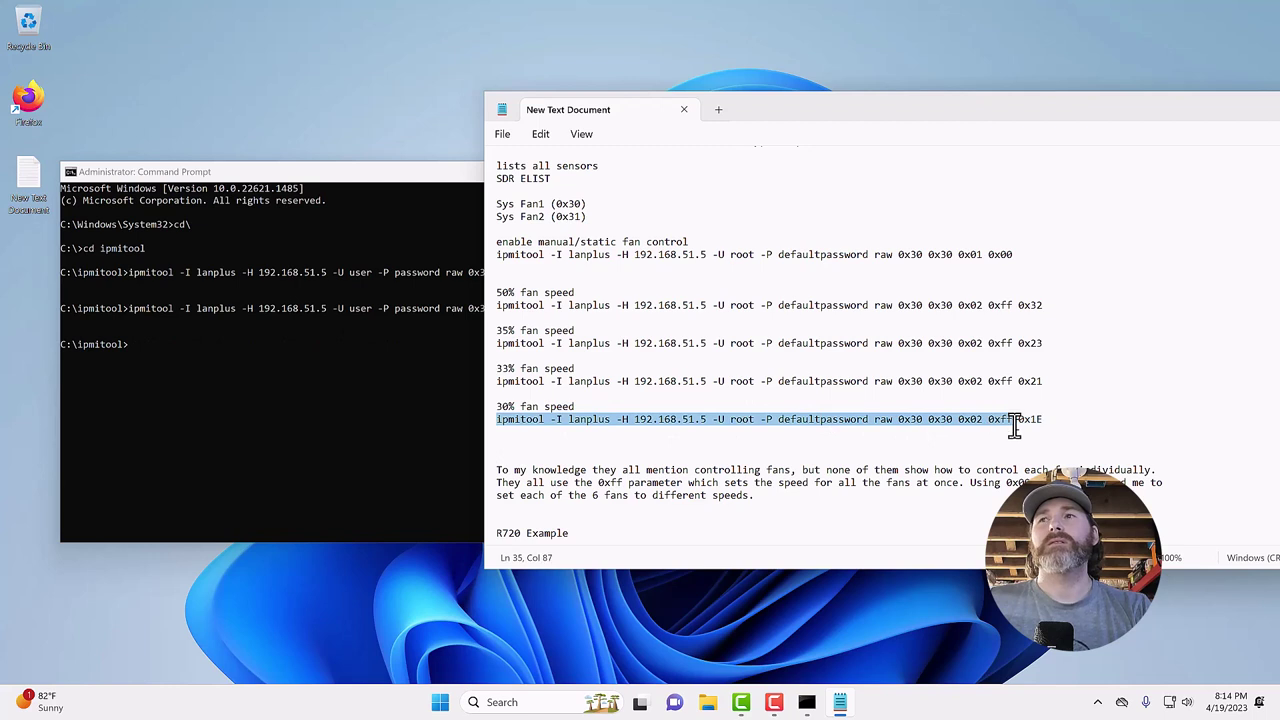
{"action": "left_click", "coordinate": [497, 308]}
{"action": "right_click", "coordinate": [502, 312]}
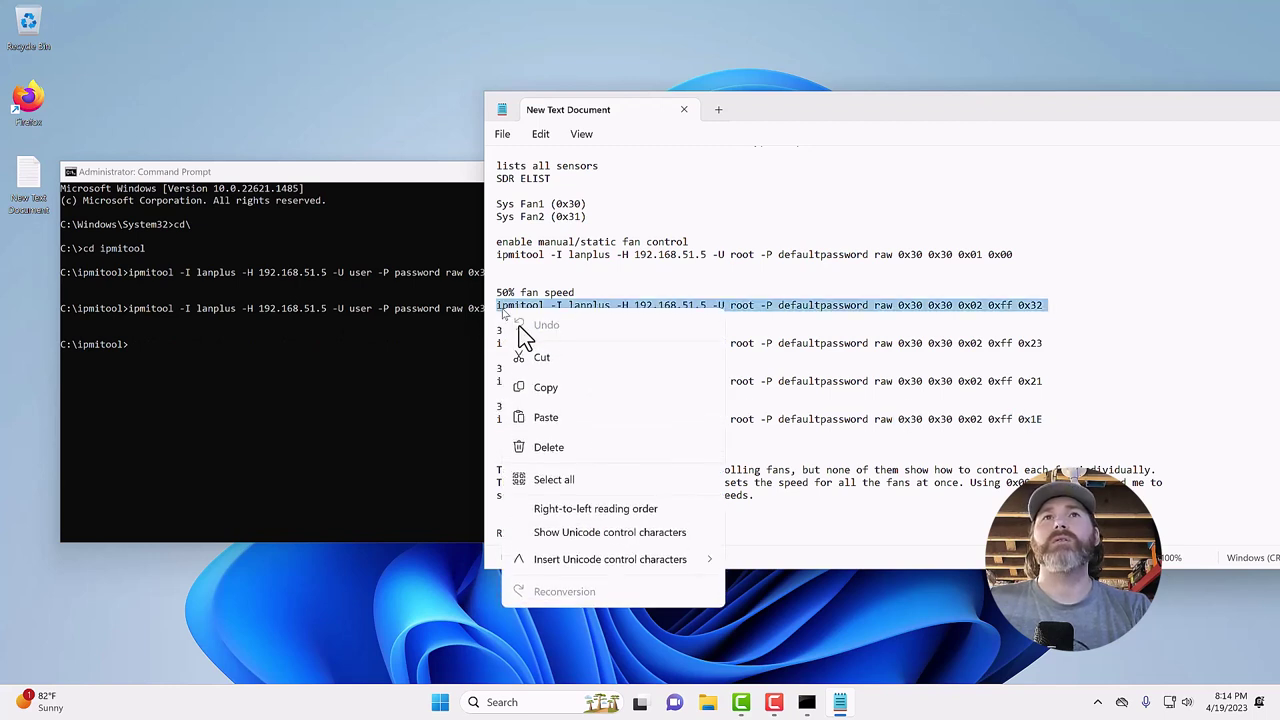
{"action": "left_click", "coordinate": [543, 386]}
{"action": "left_click", "coordinate": [290, 358]}
{"action": "right_click", "coordinate": [290, 357]}
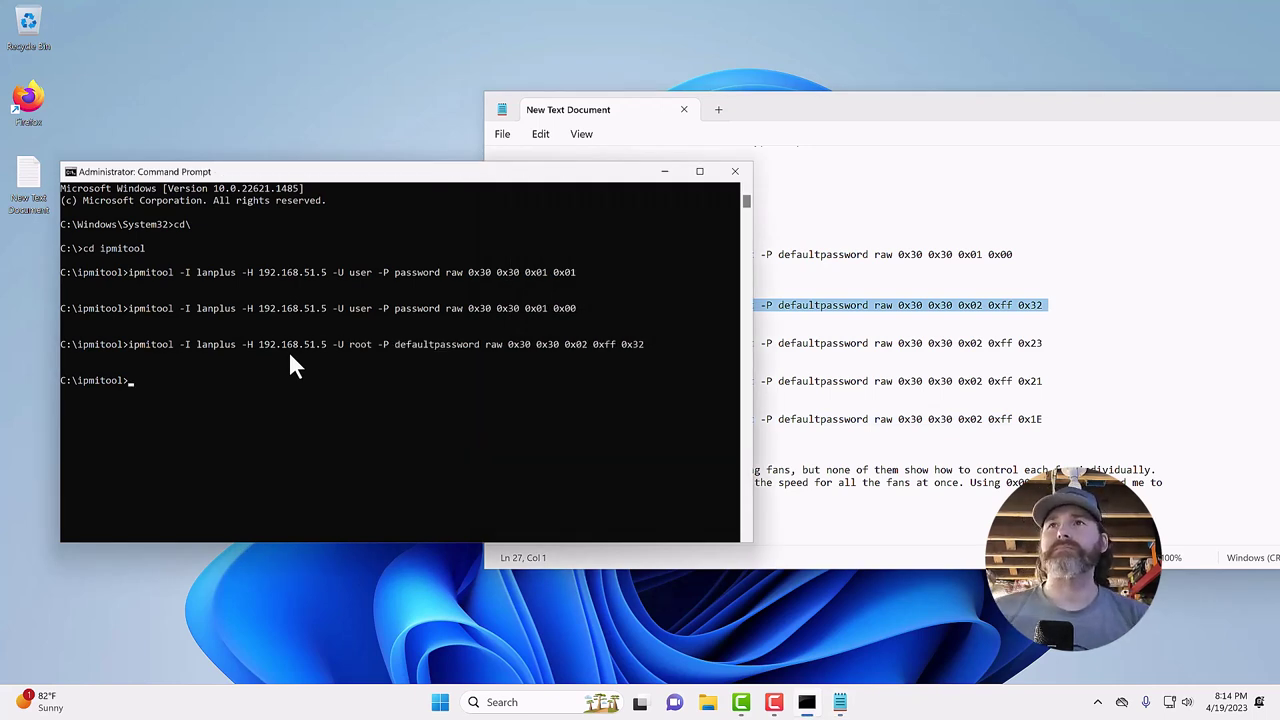
- Switch to Firefox, decline making it the primary browser, and open the iDRAC login page at 192.168.51.5
{"action": "left_click", "coordinate": [806, 343]}
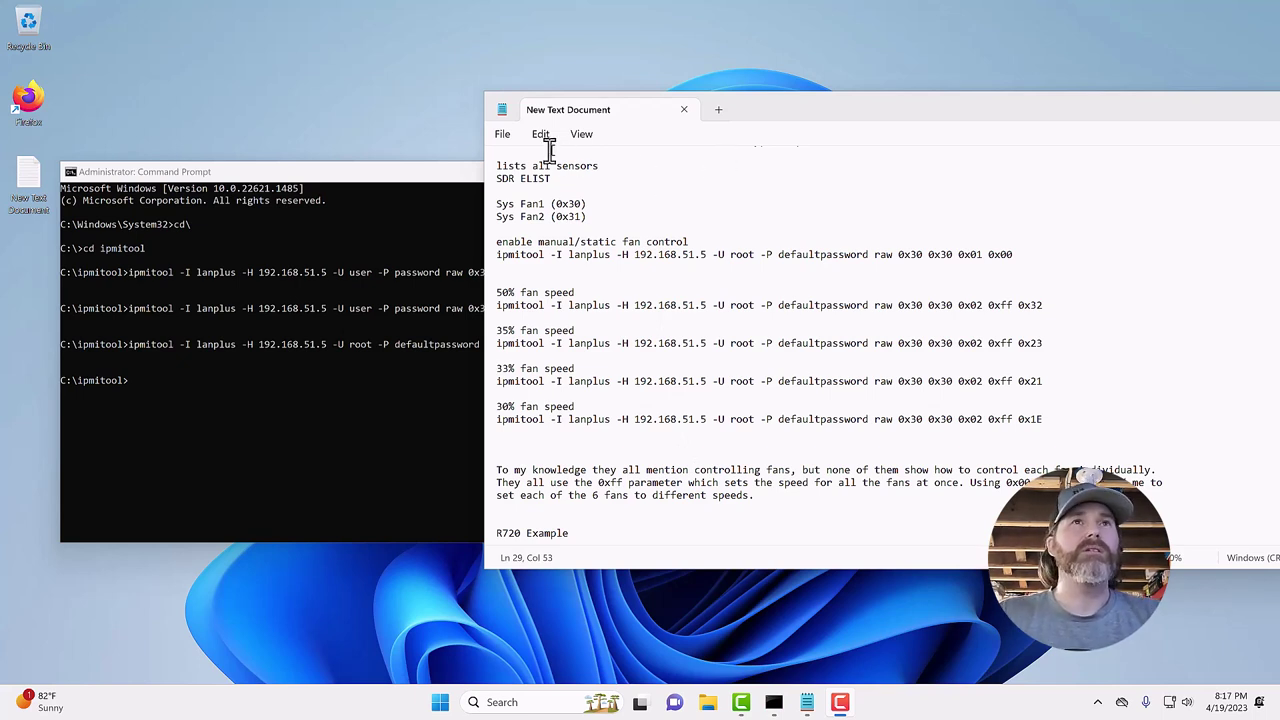
{"action": "double_click", "coordinate": [29, 105]}
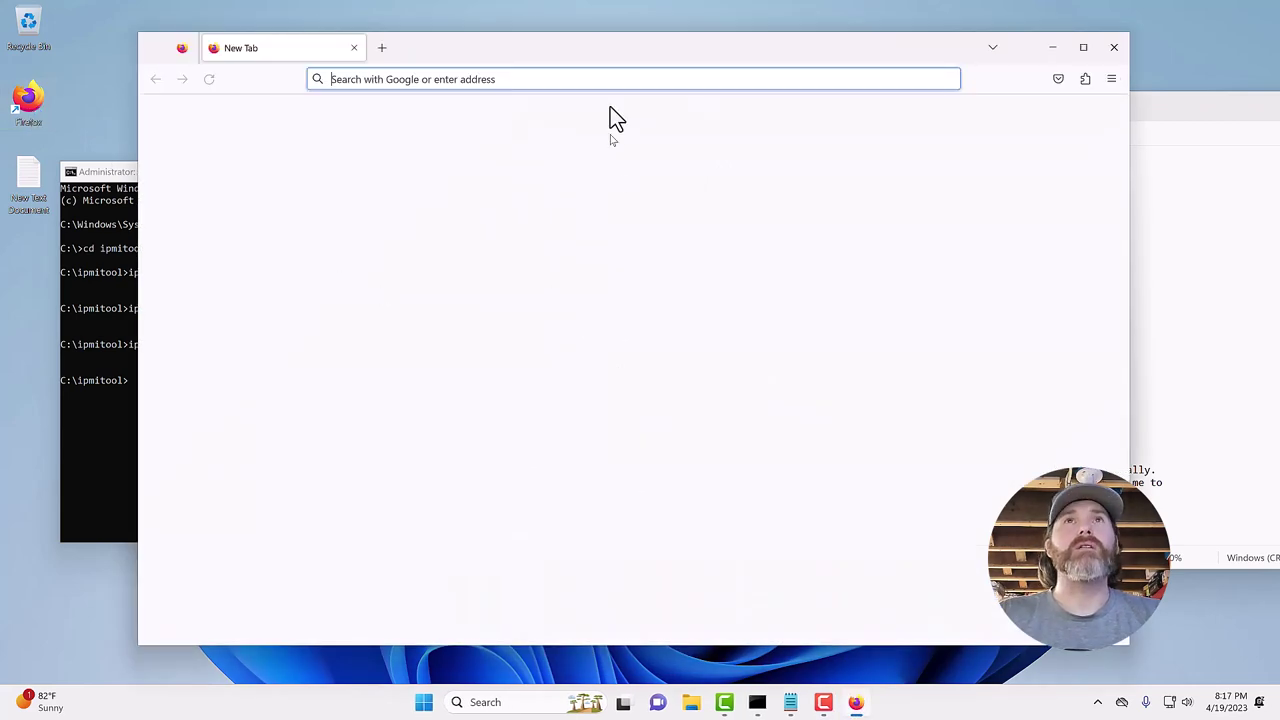
{"action": "left_click_drag", "start_coordinate": [561, 51], "coordinate": [784, 62]}
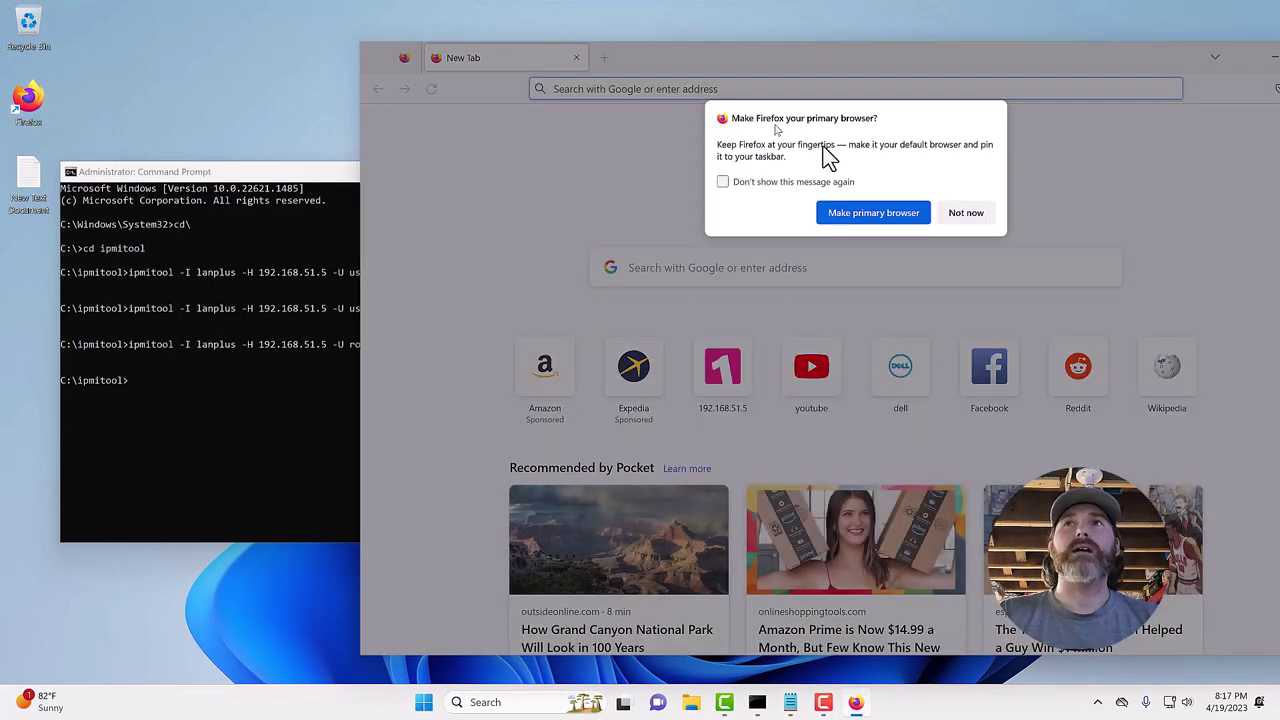
{"action": "left_click", "coordinate": [966, 213]}
{"action": "left_click", "coordinate": [688, 90]}
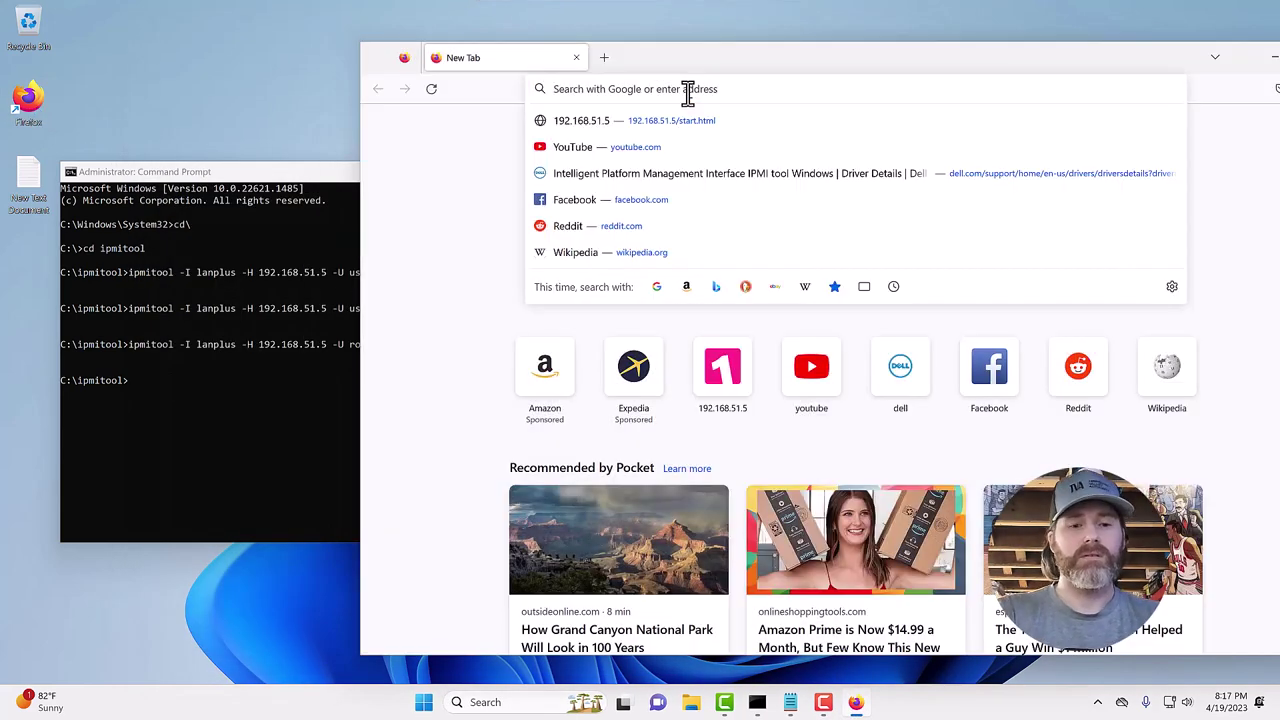
{"action": "type", "text": "192.168.51.5/"}
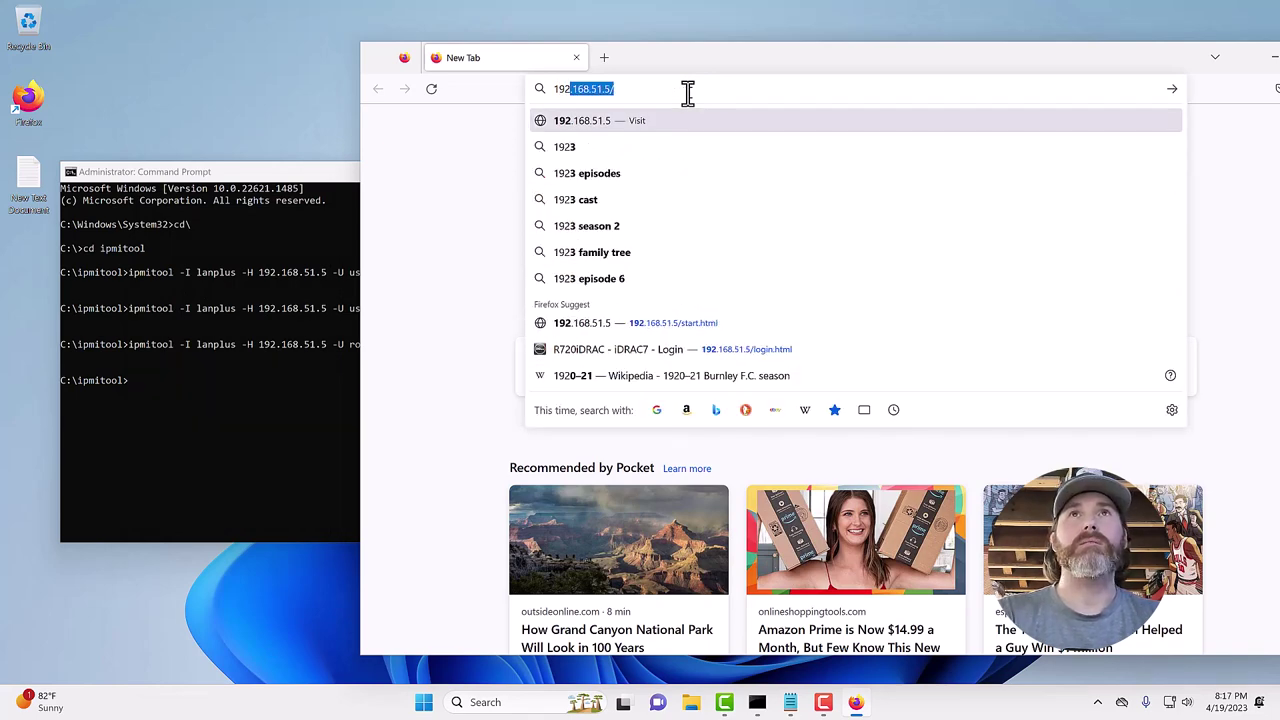
{"action": "key", "text": "Return"}
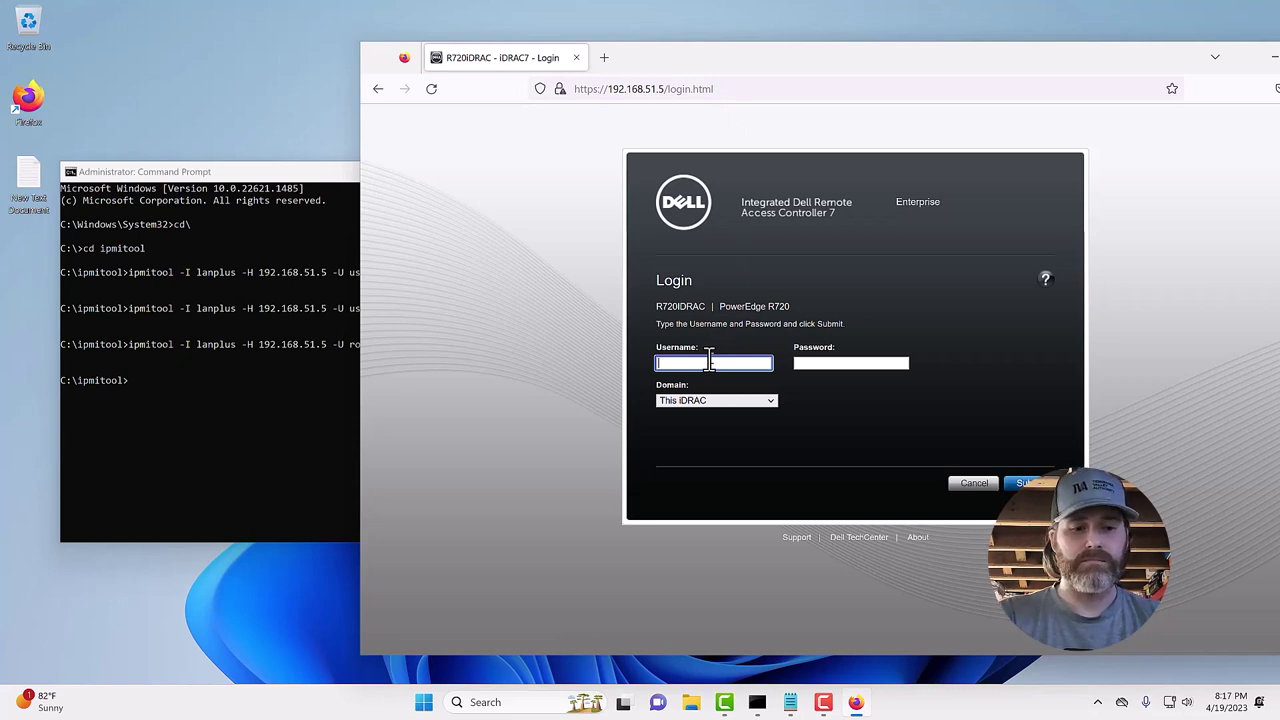
- Enter "user" as the iDRAC login username
{"action": "type", "text": "user"}
{"action": "key", "text": "Tab"}
{"action": "type", "text": "•••••••"}
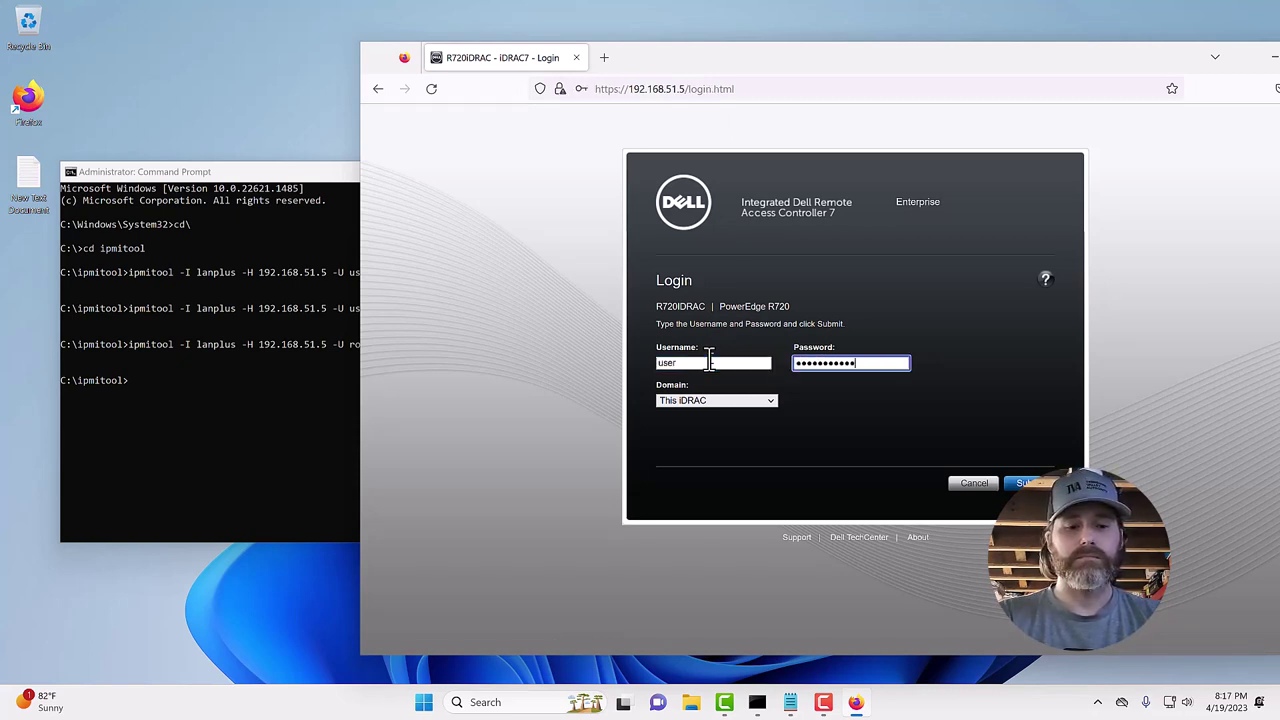
{"action": "key", "text": "BackSpace"}
{"action": "key", "text": "BackSpace"}
{"action": "key", "text": "BackSpace"}
{"action": "key", "text": "BackSpace"}
{"action": "key", "text": "BackSpace"}
{"action": "key", "text": "BackSpace"}
{"action": "key", "text": "BackSpace"}
{"action": "key", "text": "BackSpace"}
{"action": "key", "text": "BackSpace"}
{"action": "key", "text": "BackSpace"}
{"action": "key", "text": "BackSpace"}
{"action": "key", "text": "BackSpace"}
{"action": "key", "text": "BackSpace"}
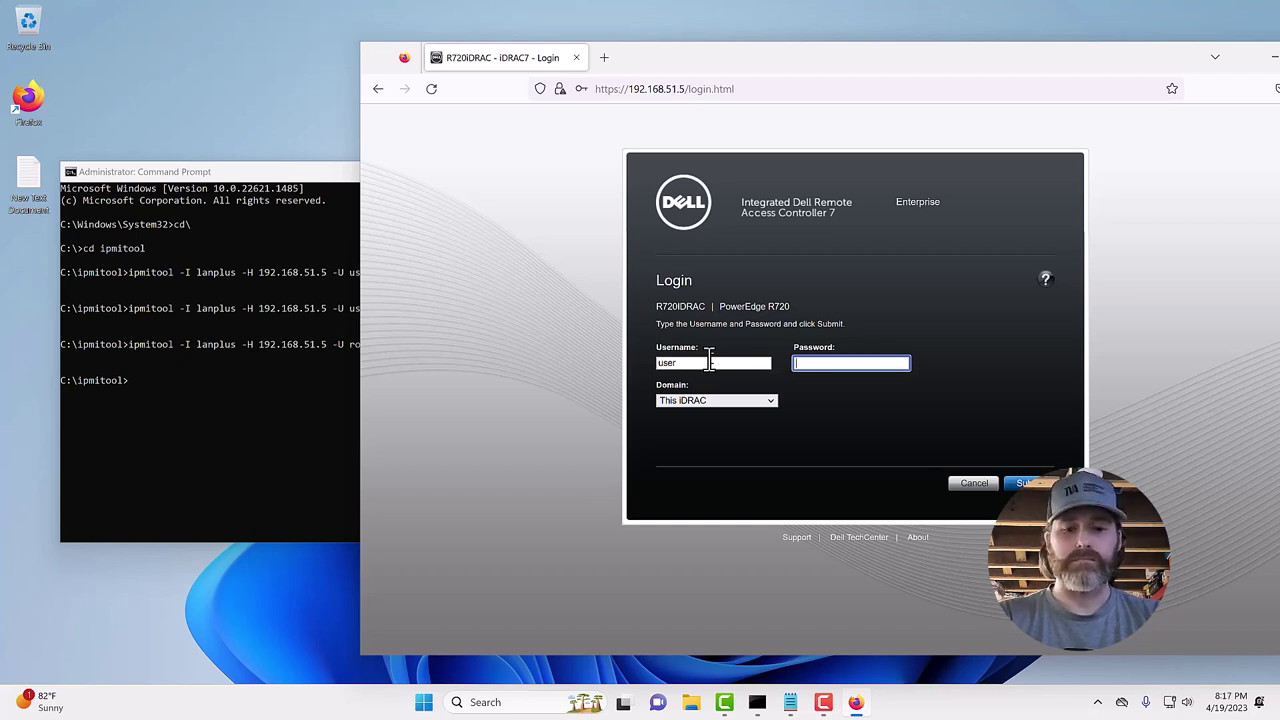
- Log in to the iDRAC with the account password and decline saving the login in the browser
{"action": "type", "text": "•••••••"}
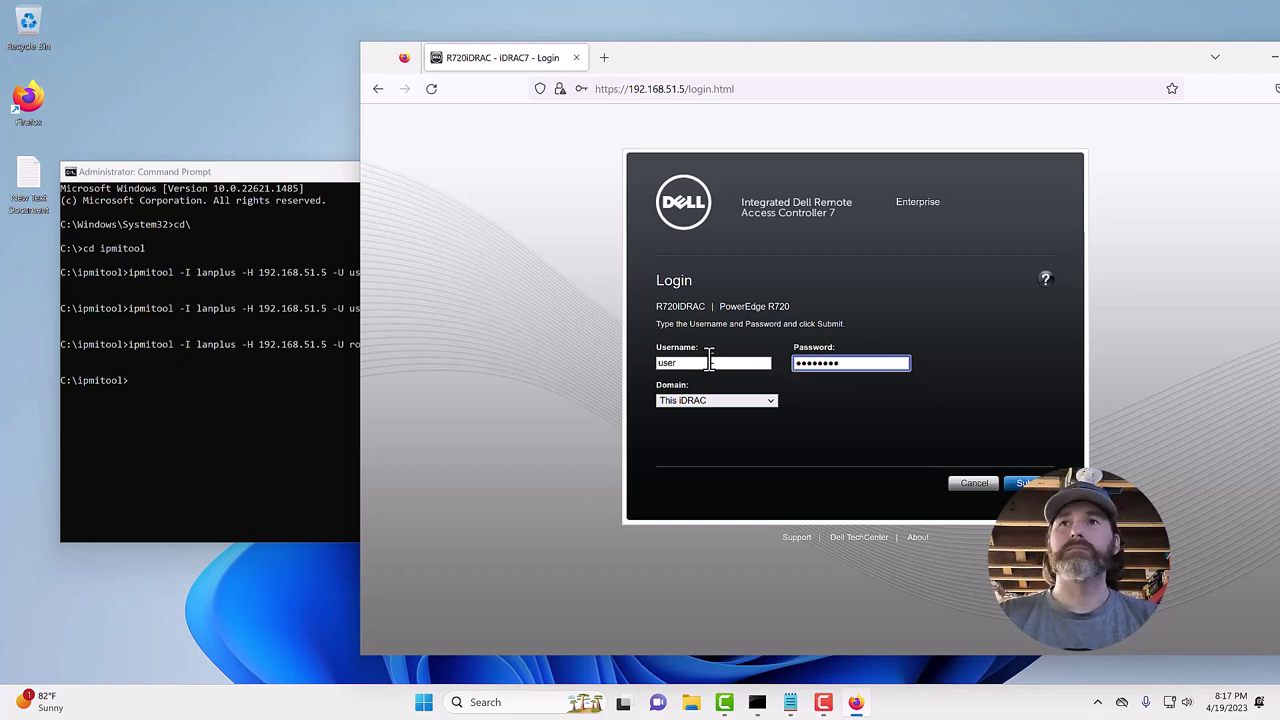
{"action": "left_click", "coordinate": [1020, 484]}
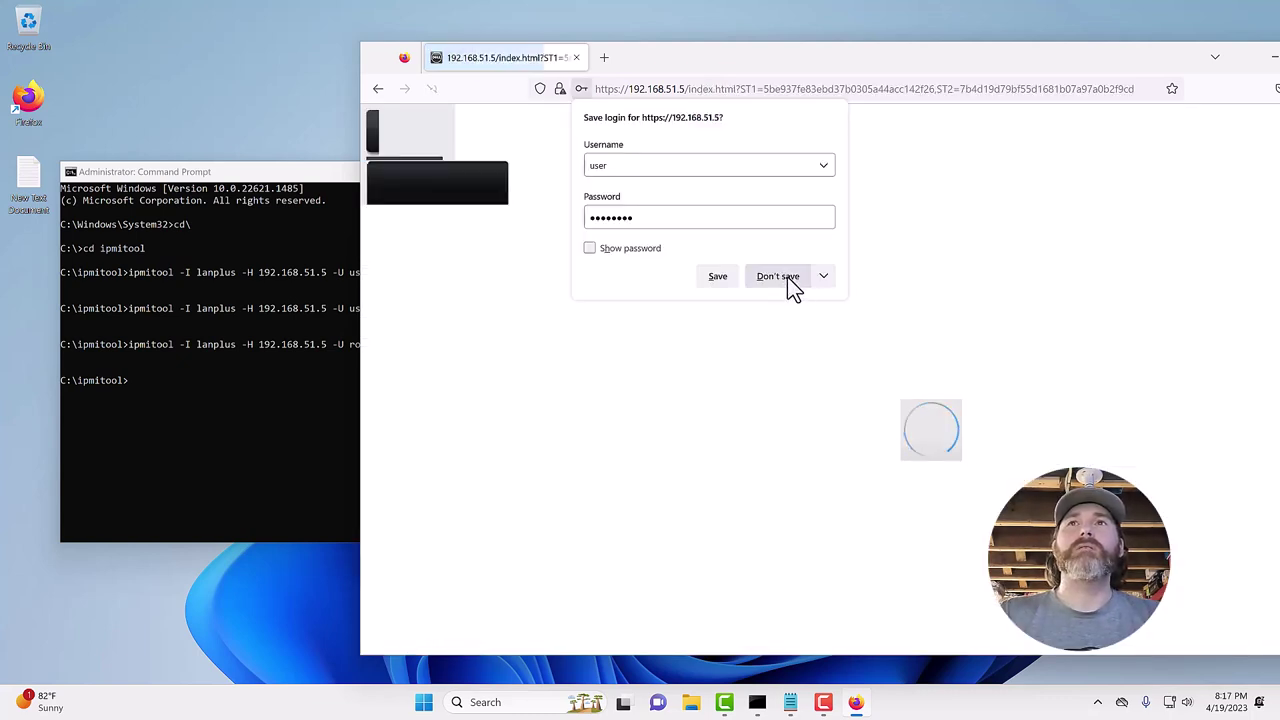
{"action": "left_click", "coordinate": [785, 274]}
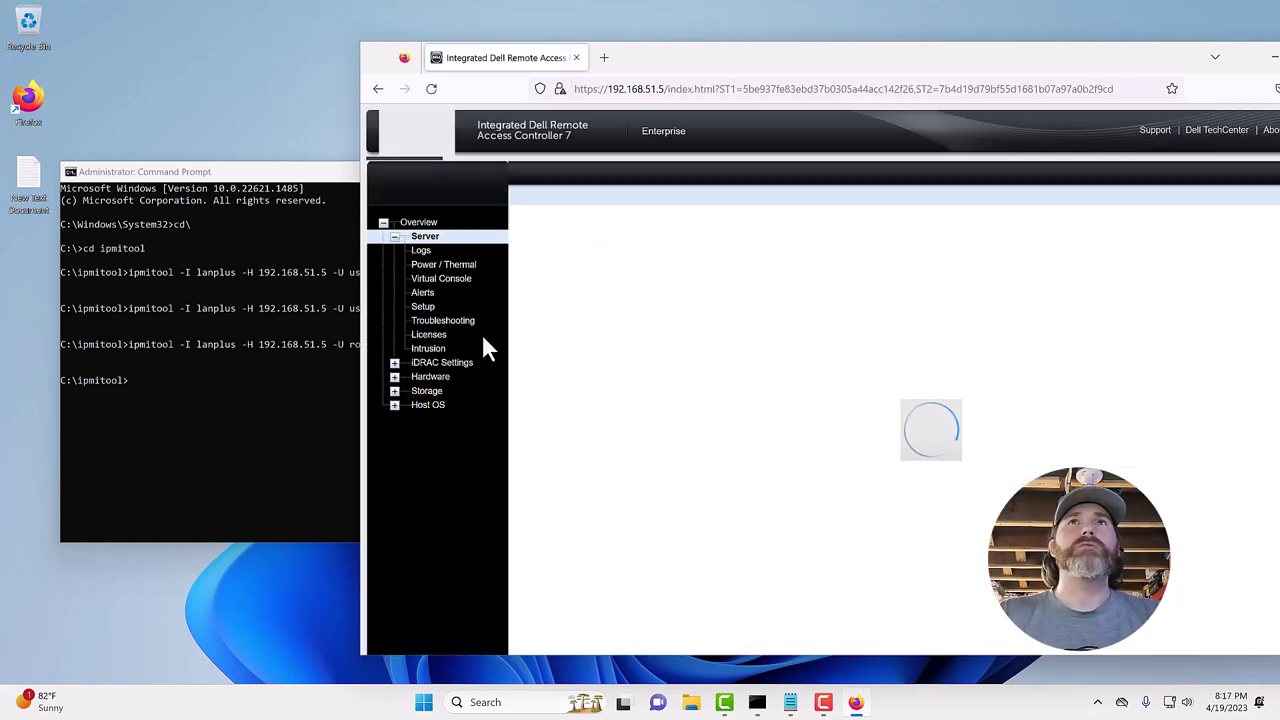
- Open the Fans page under Hardware and examine each system board fan's RPM and PWM percentage
{"action": "left_click", "coordinate": [395, 377]}
{"action": "left_click", "coordinate": [424, 406]}
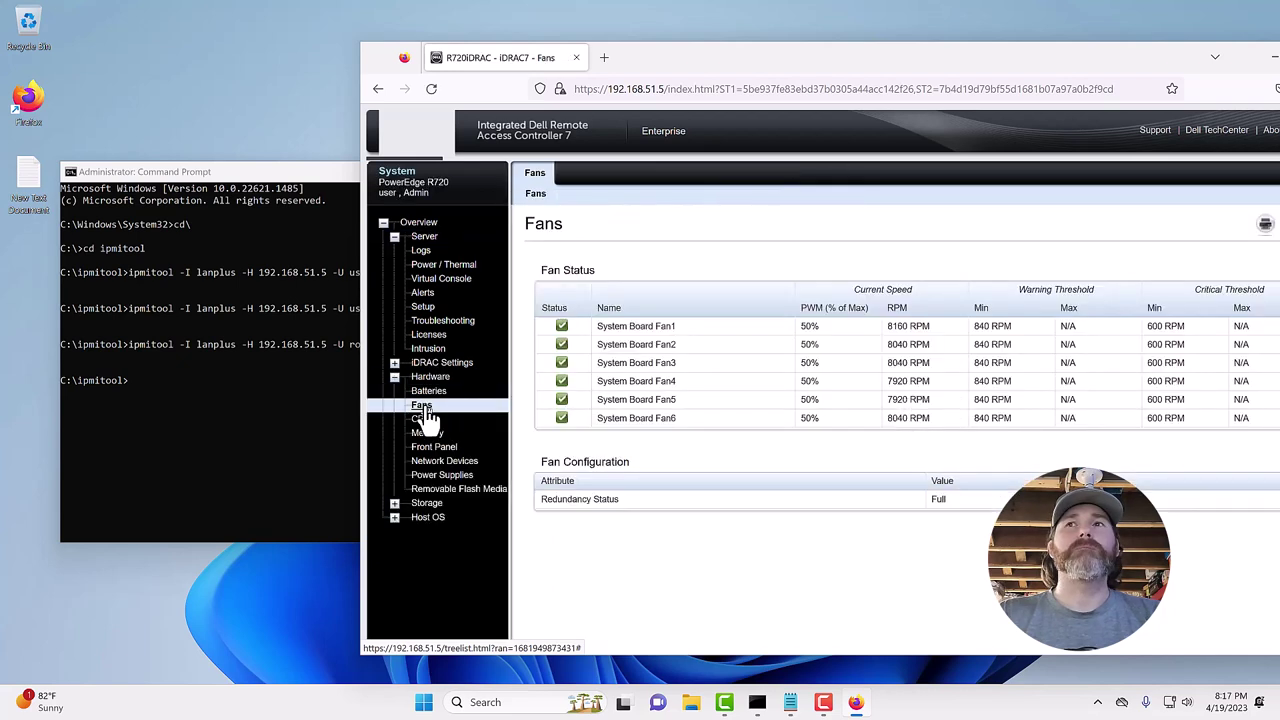
{"action": "left_click_drag", "start_coordinate": [893, 326], "coordinate": [925, 425]}
{"action": "left_click", "coordinate": [910, 460]}
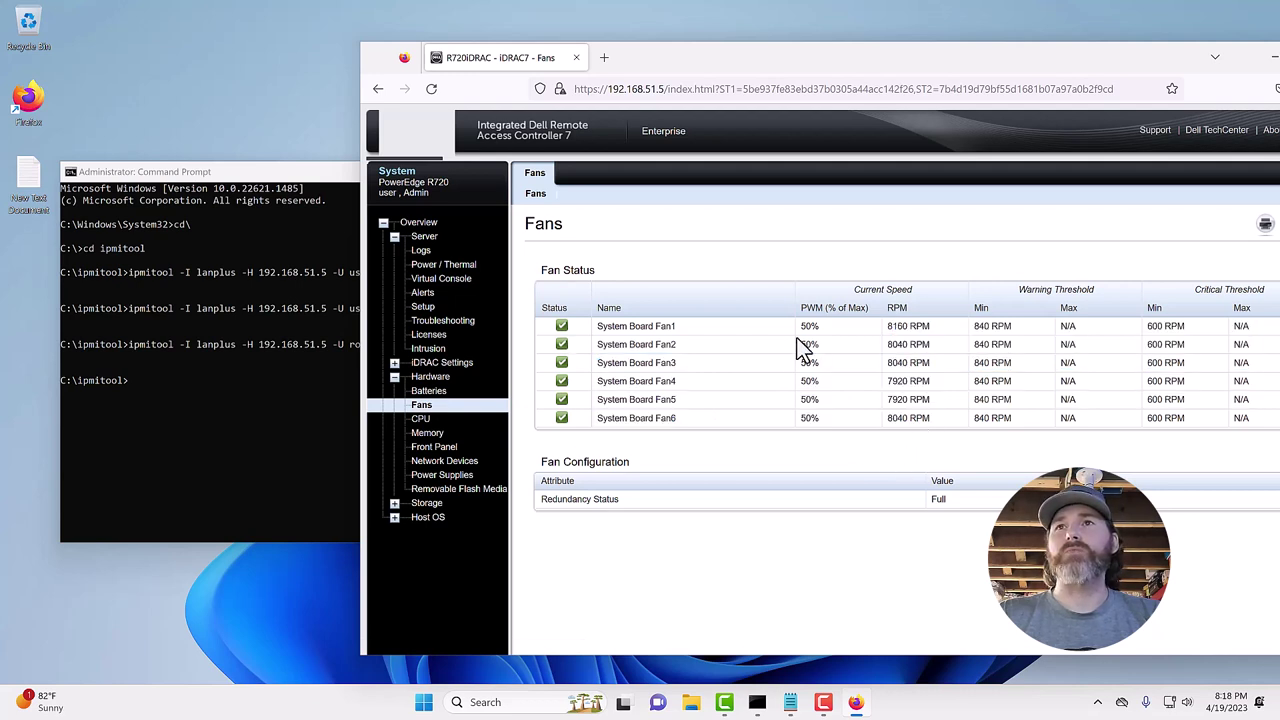
{"action": "left_click_drag", "start_coordinate": [800, 333], "coordinate": [815, 420]}
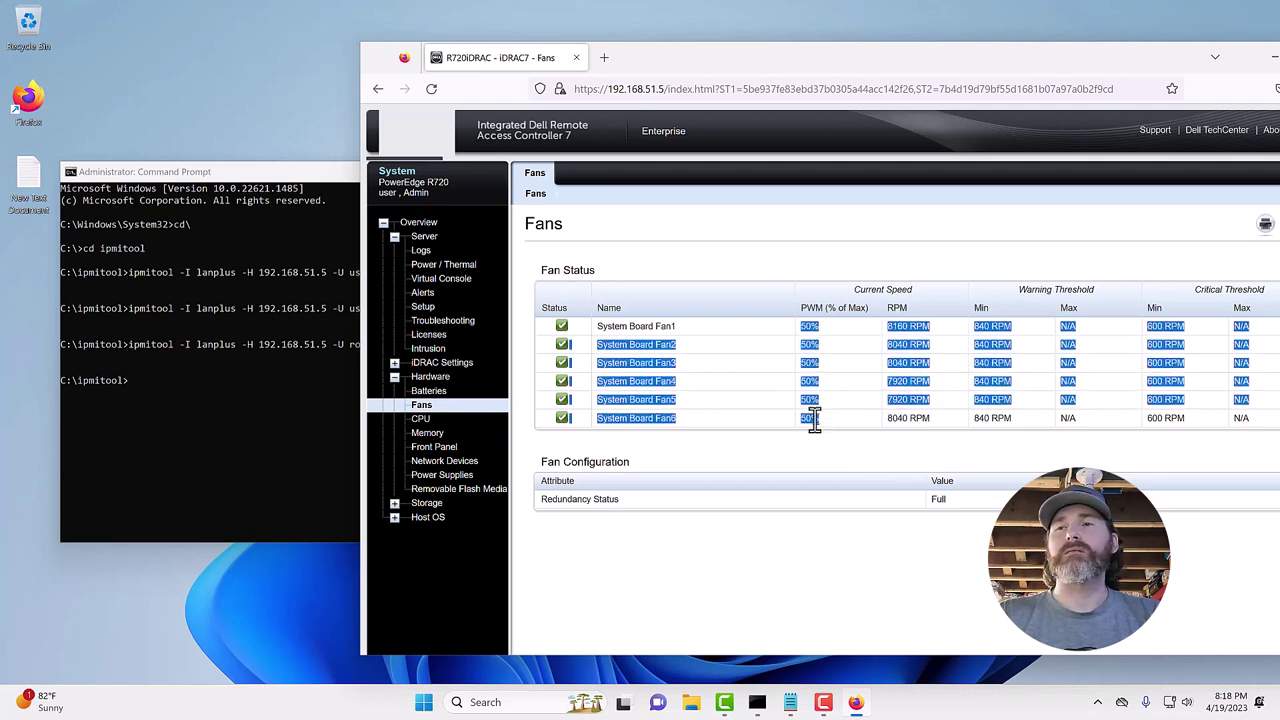
{"action": "left_click", "coordinate": [943, 171]}
{"action": "left_click_drag", "start_coordinate": [971, 67], "coordinate": [840, 82]}
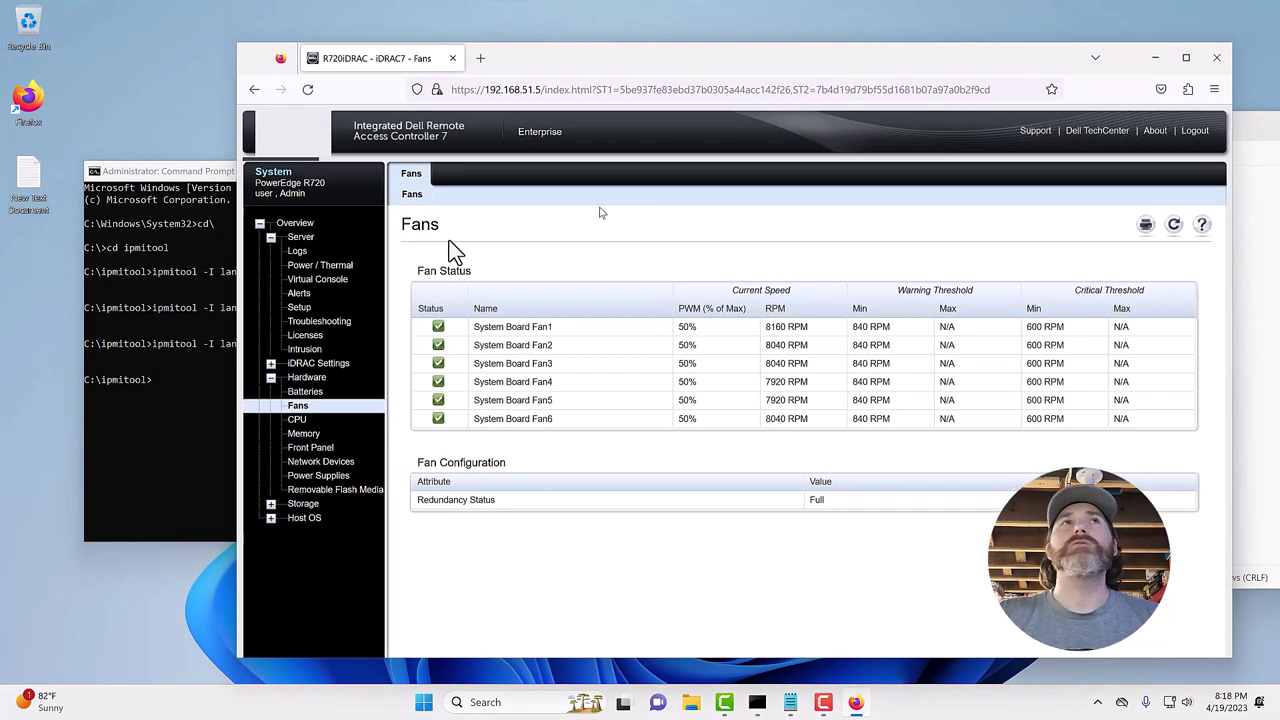
{"action": "left_click", "coordinate": [1153, 60]}
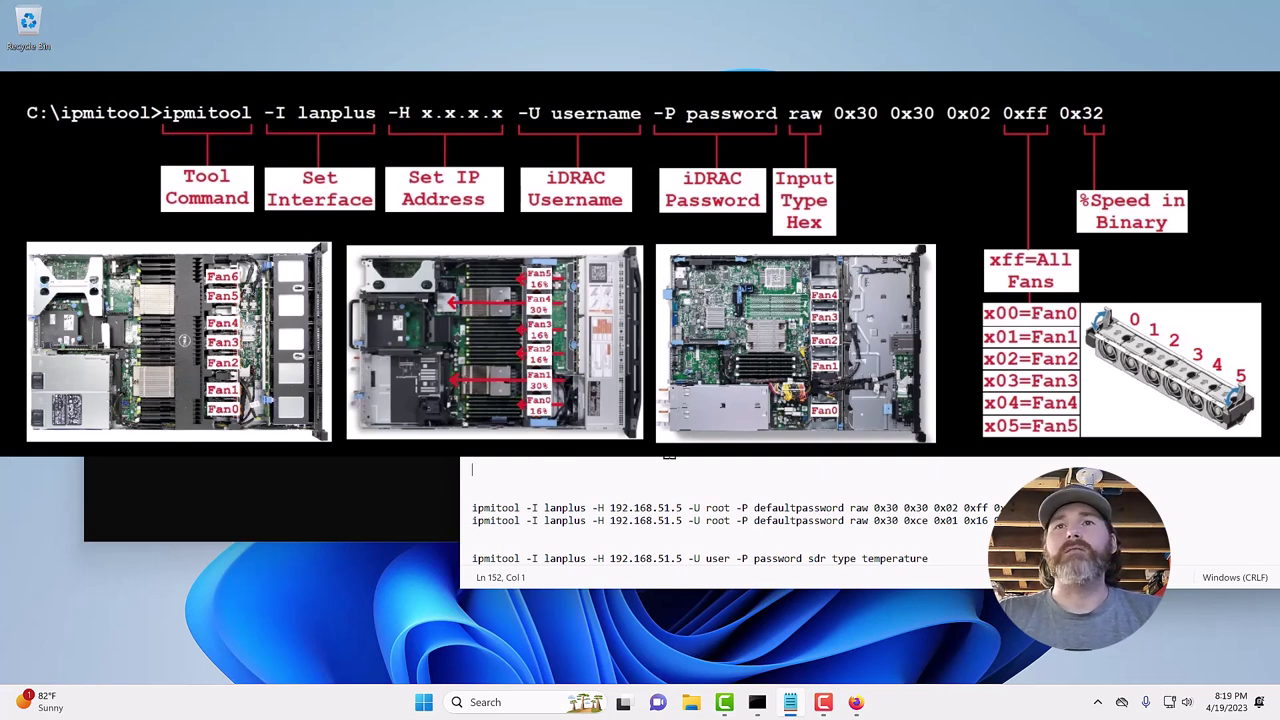
- Examine the parts of the all-fans speed command in the notes: tool, interface, IP address, credentials and raw hex values
{"action": "mouse_move", "coordinate": [472, 508]}
{"action": "left_mouse_down"}
{"action": "mouse_move", "coordinate": [466, 523]}
{"action": "mouse_move", "coordinate": [486, 514]}
{"action": "left_mouse_up"}
{"action": "left_click", "coordinate": [575, 508]}
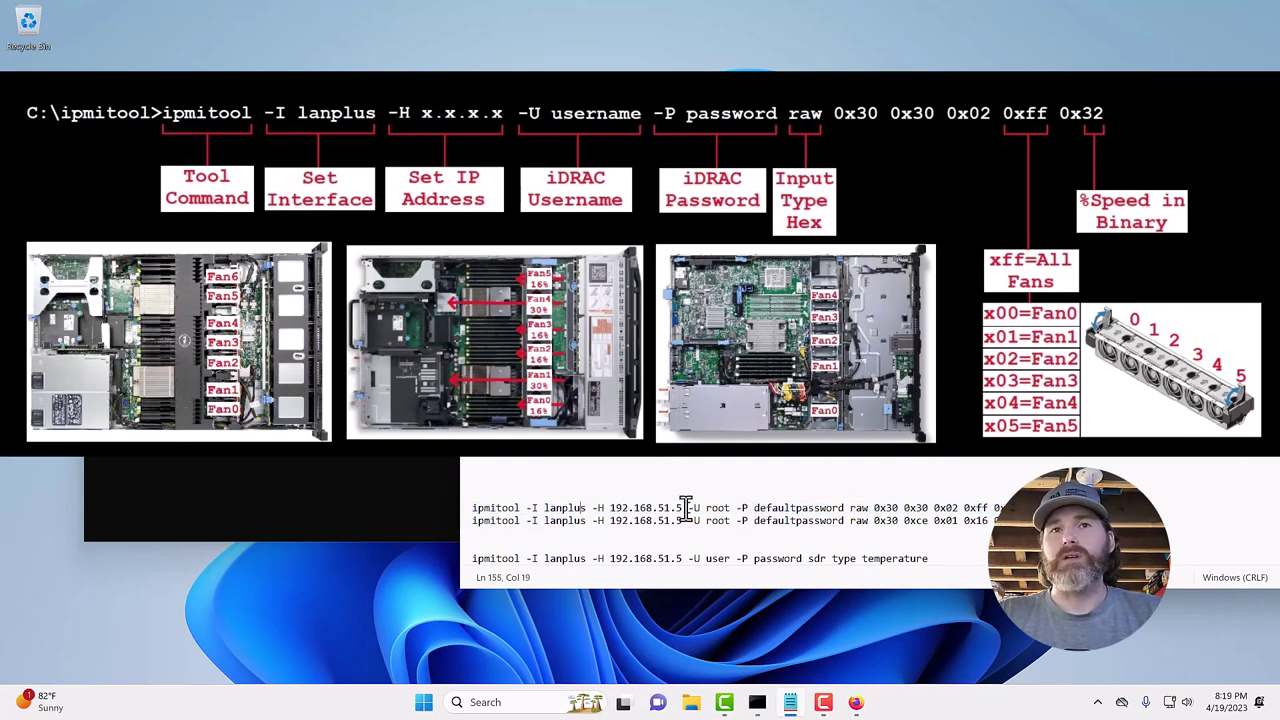
{"action": "left_click_drag", "start_coordinate": [686, 507], "coordinate": [618, 507]}
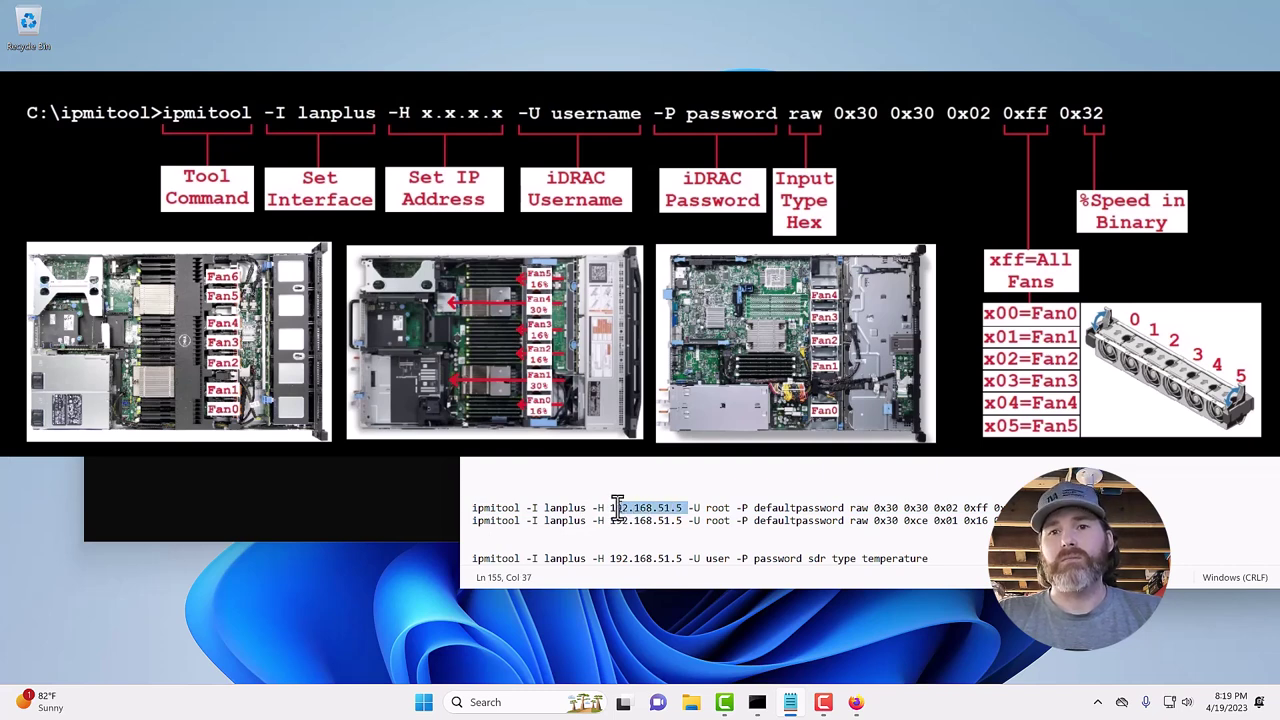
{"action": "left_click", "coordinate": [700, 507]}
{"action": "key", "text": "shift+Home"}
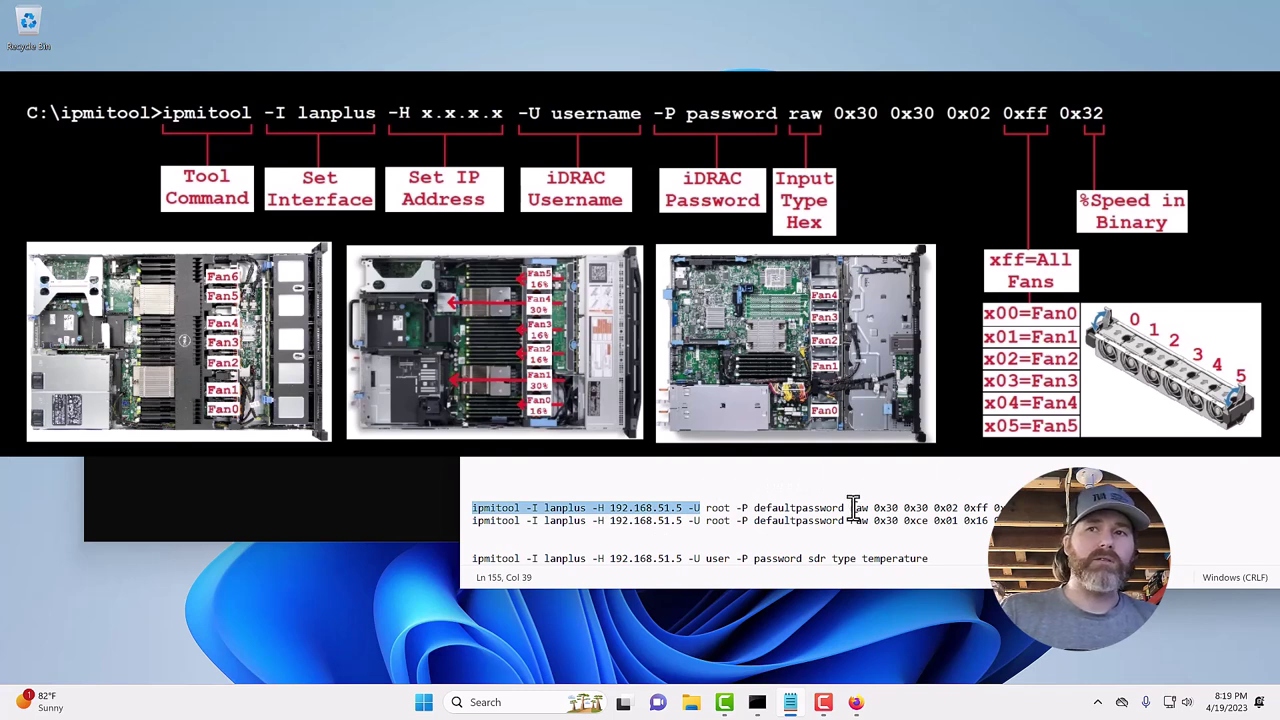
{"action": "left_click_drag", "start_coordinate": [849, 507], "coordinate": [1006, 498]}
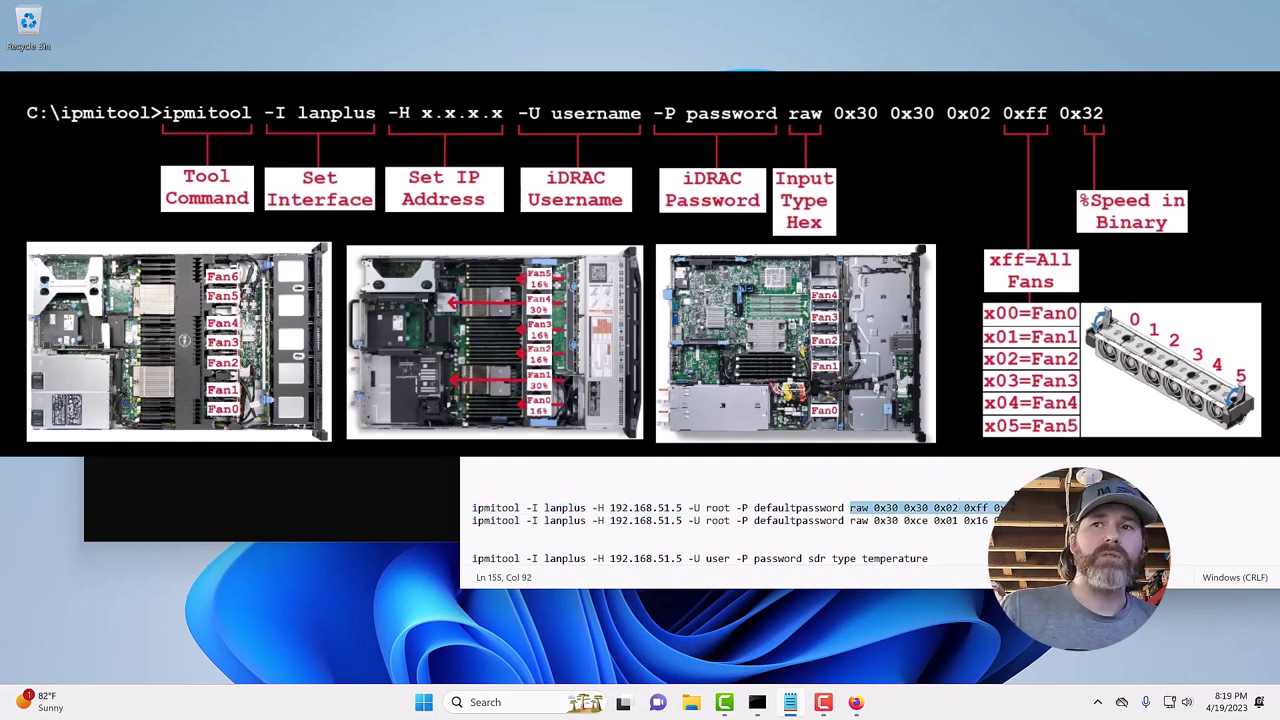
{"action": "left_click", "coordinate": [933, 507]}
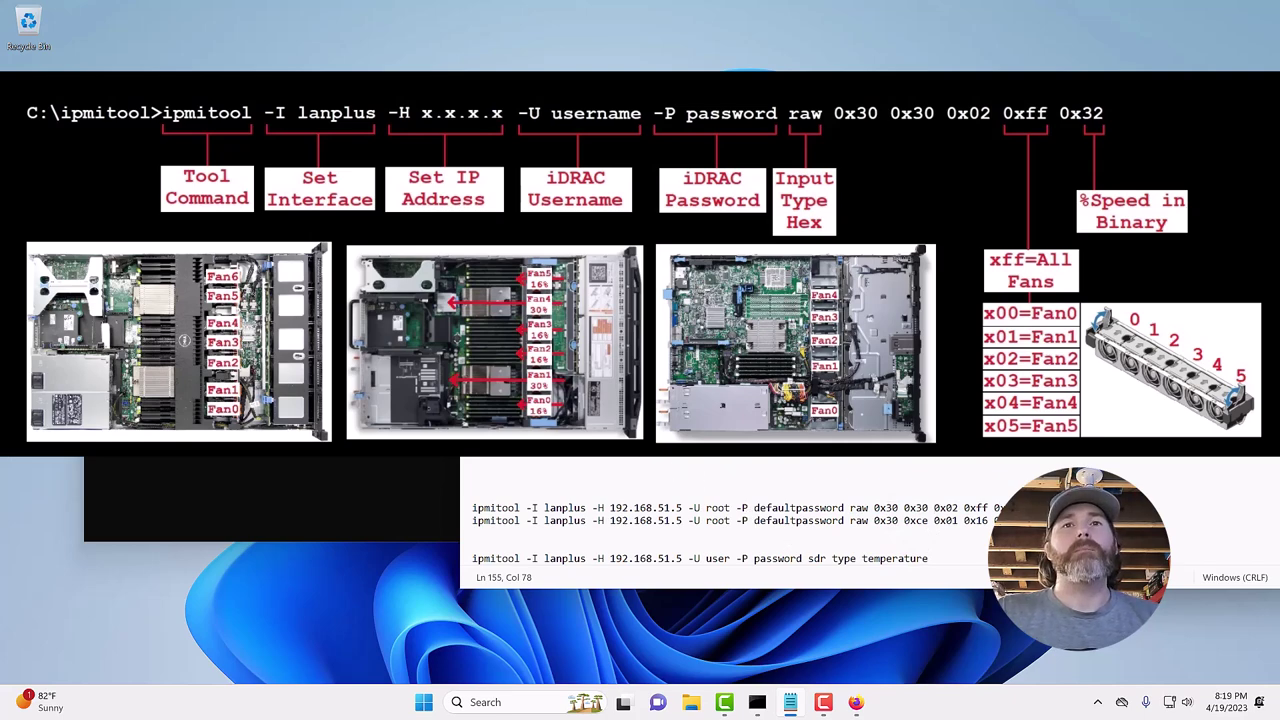
- Copy the 33% fan speed command ending in 0xff 0x21, including its account password, from the notes into the Command Prompt
{"action": "scroll", "coordinate": [745, 510], "scroll_direction": "up", "scroll_amount": 5}
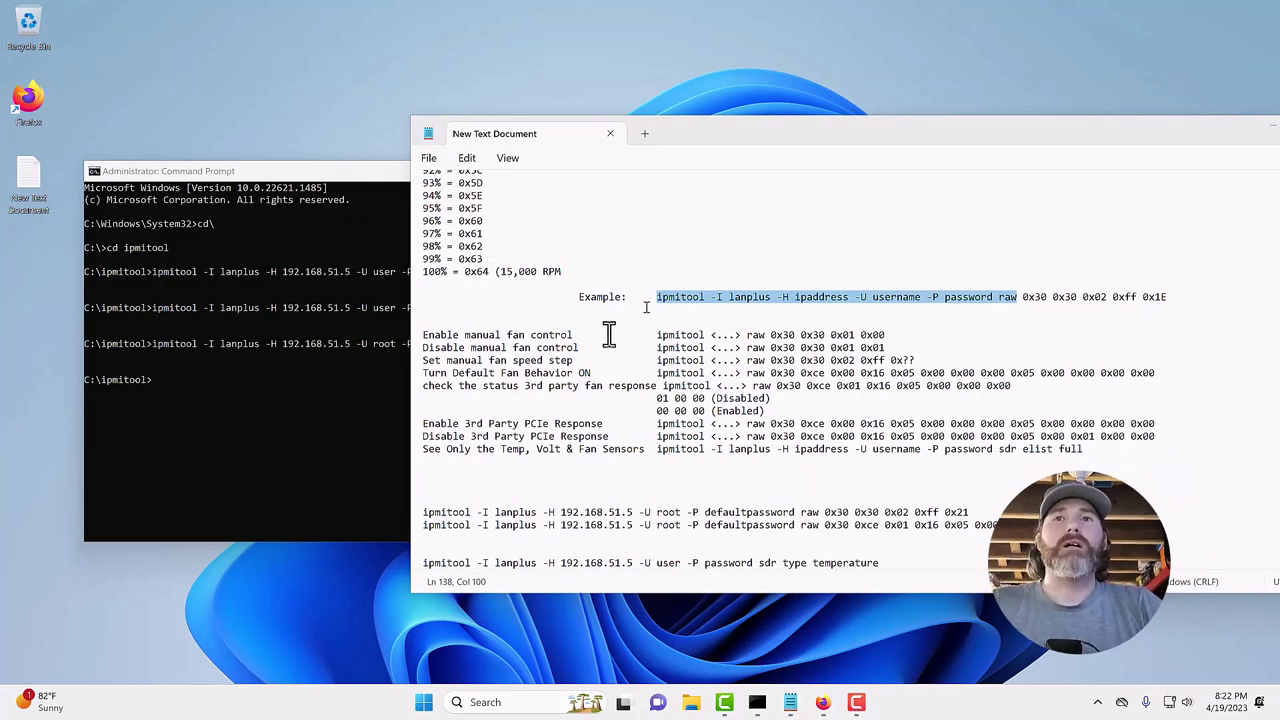
{"action": "scroll", "coordinate": [660, 348], "scroll_direction": "up", "scroll_amount": 10}
{"action": "scroll", "coordinate": [660, 350], "scroll_direction": "up", "scroll_amount": 15}
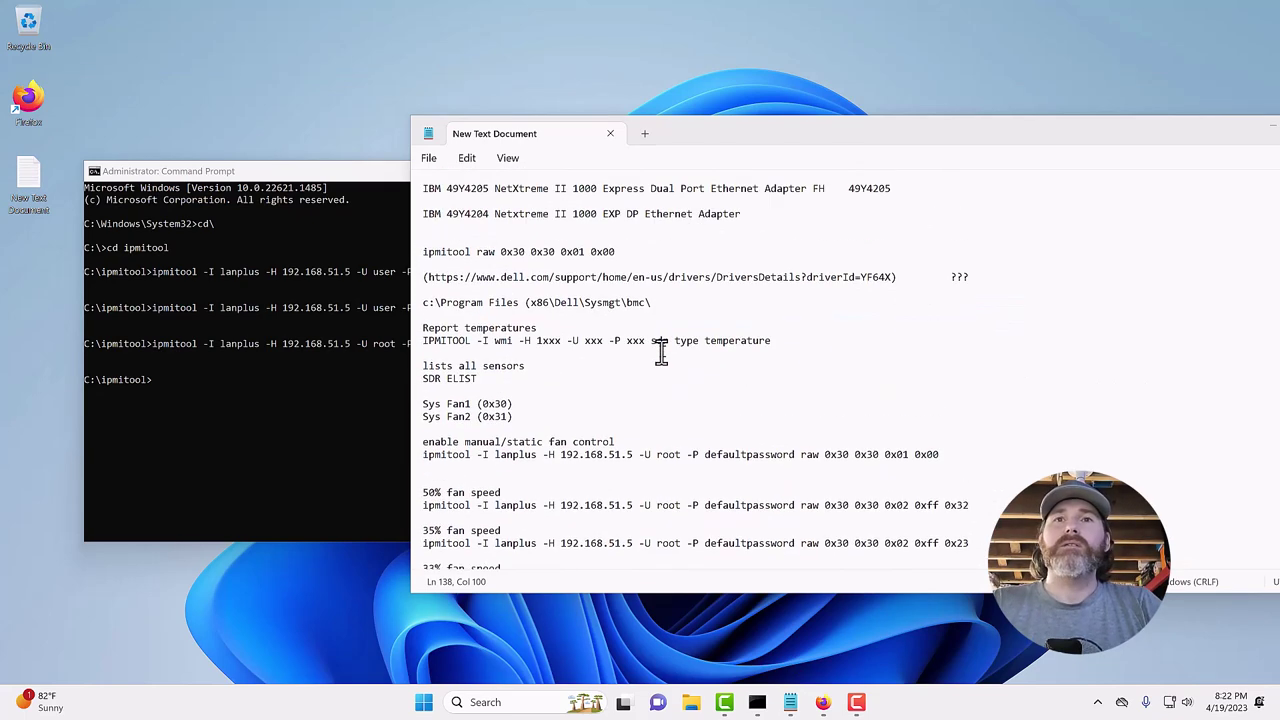
{"action": "scroll", "coordinate": [661, 363], "scroll_direction": "up", "scroll_amount": 3}
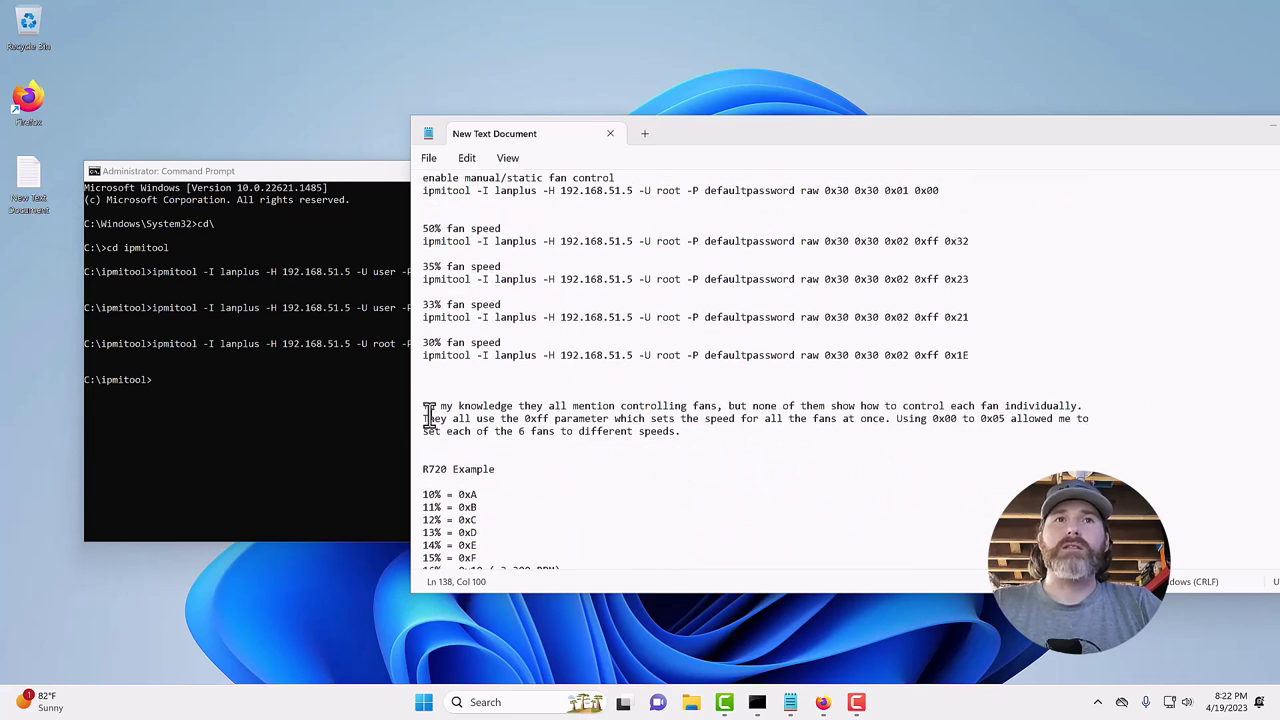
{"action": "left_click_drag", "start_coordinate": [423, 355], "coordinate": [990, 355]}
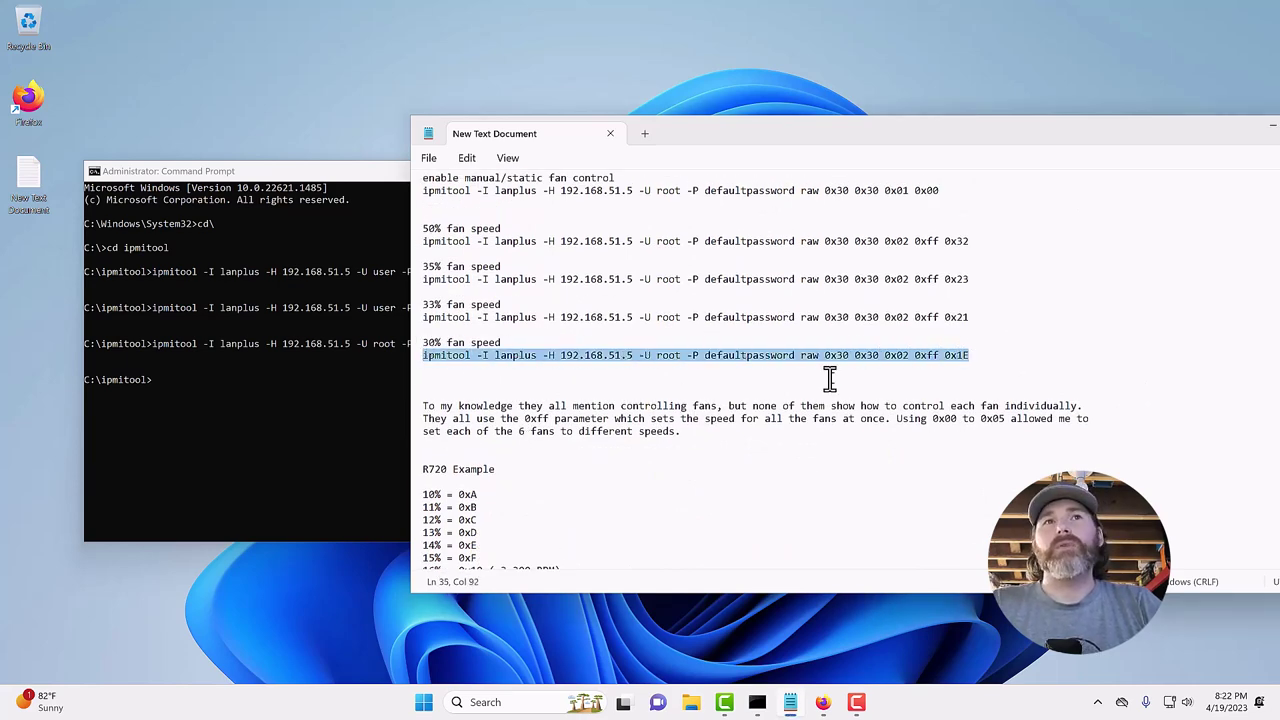
{"action": "left_click", "coordinate": [467, 318]}
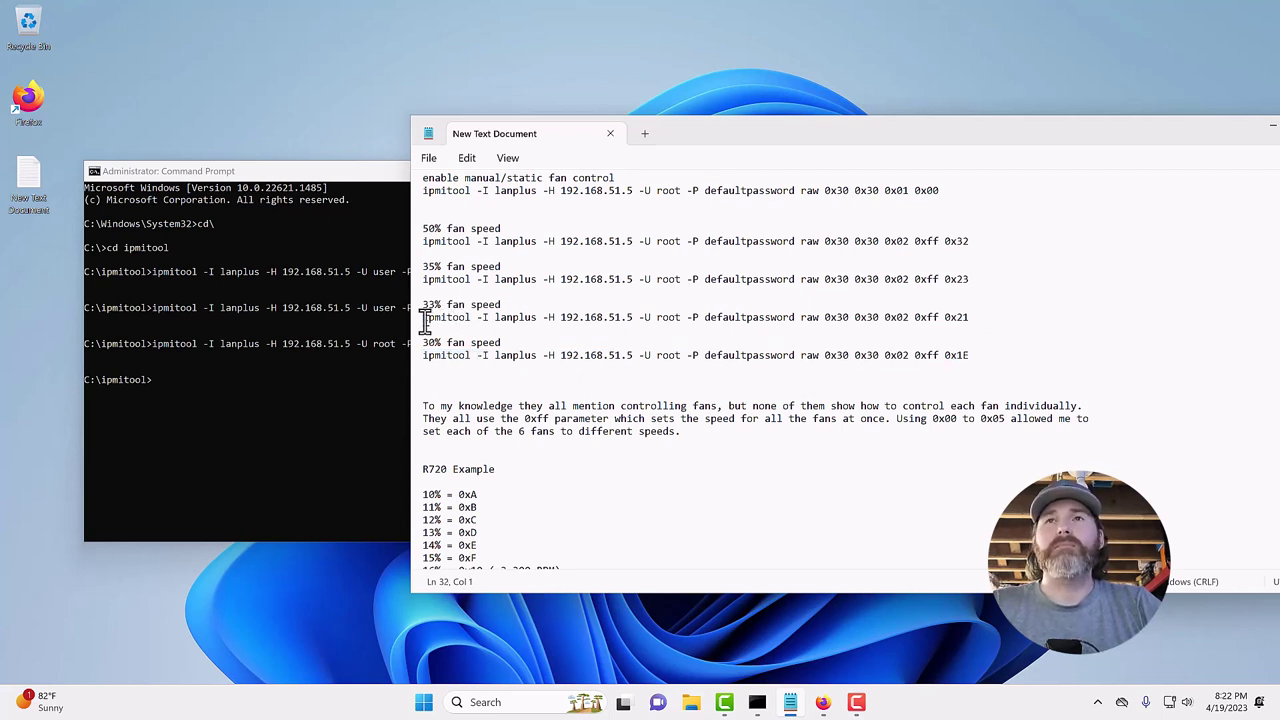
{"action": "left_click_drag", "start_coordinate": [424, 318], "coordinate": [968, 318]}
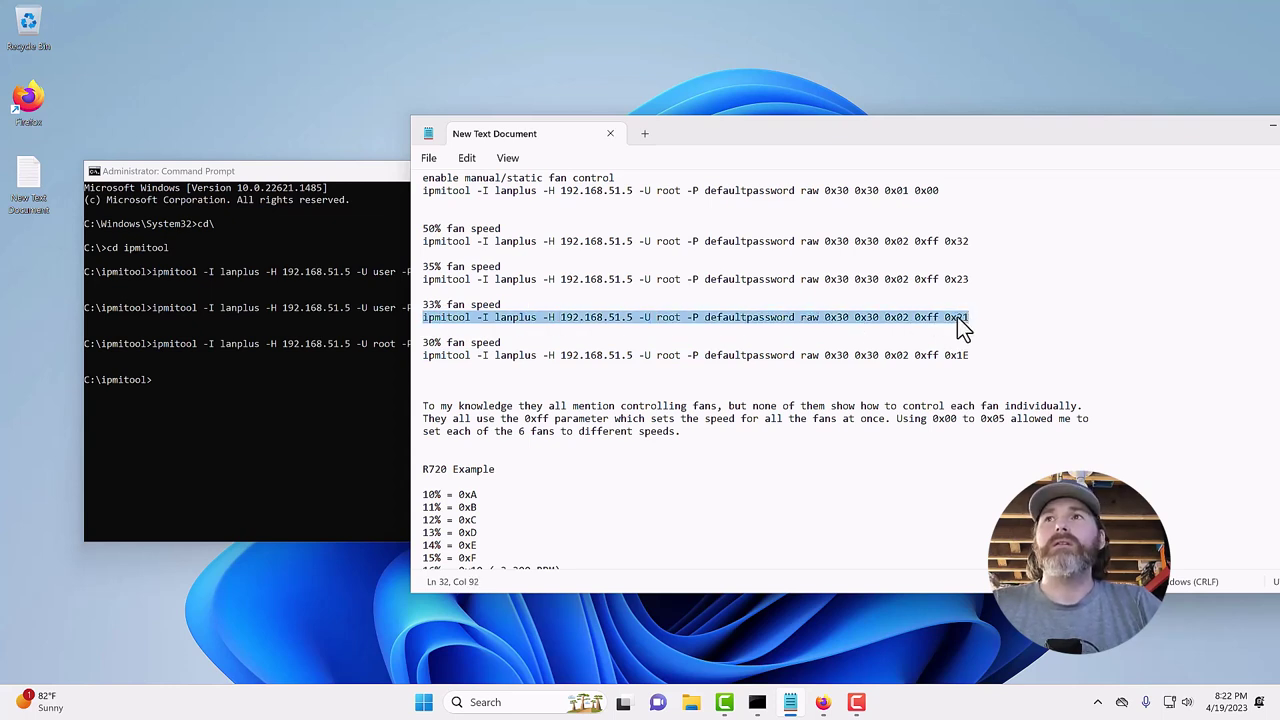
{"action": "right_click", "coordinate": [957, 318]}
{"action": "left_click", "coordinate": [1000, 397]}
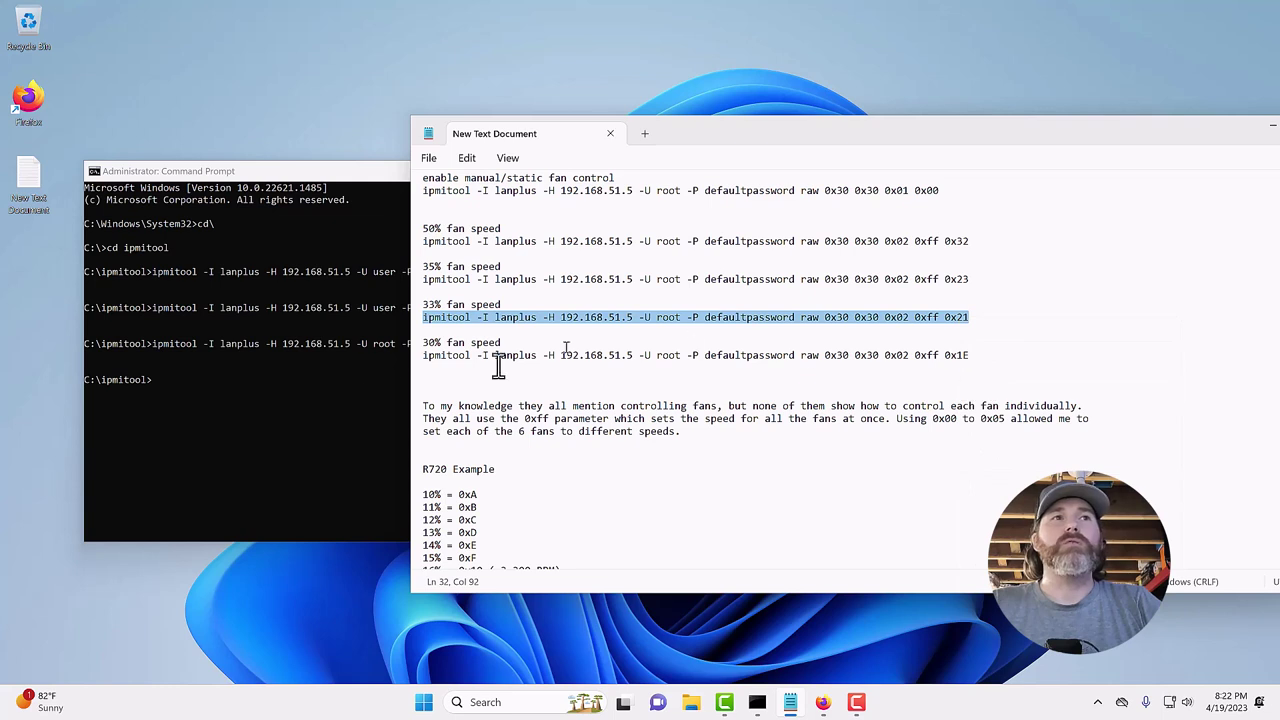
{"action": "left_click", "coordinate": [267, 374]}
{"action": "right_click", "coordinate": [265, 374]}
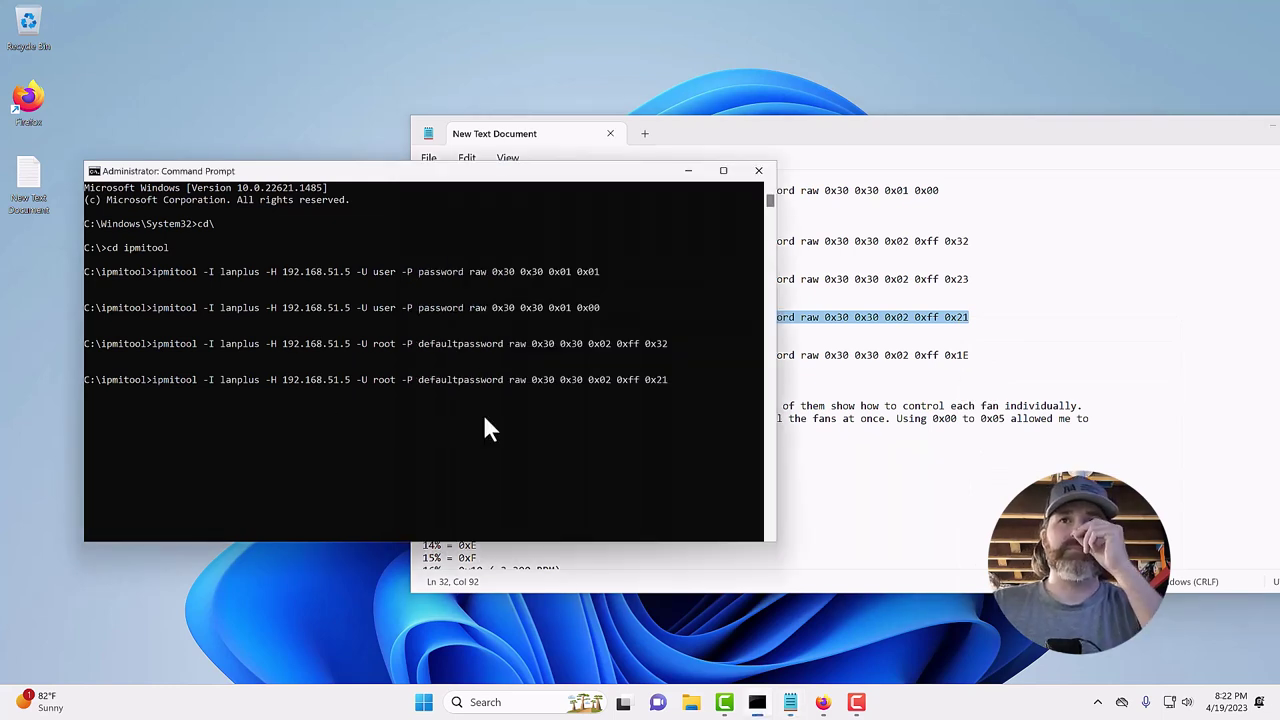
- Examine the 0x21 speed value in the pasted command and compare it with the R720 percentage-to-hex list in the notes
{"action": "left_click", "coordinate": [671, 381]}
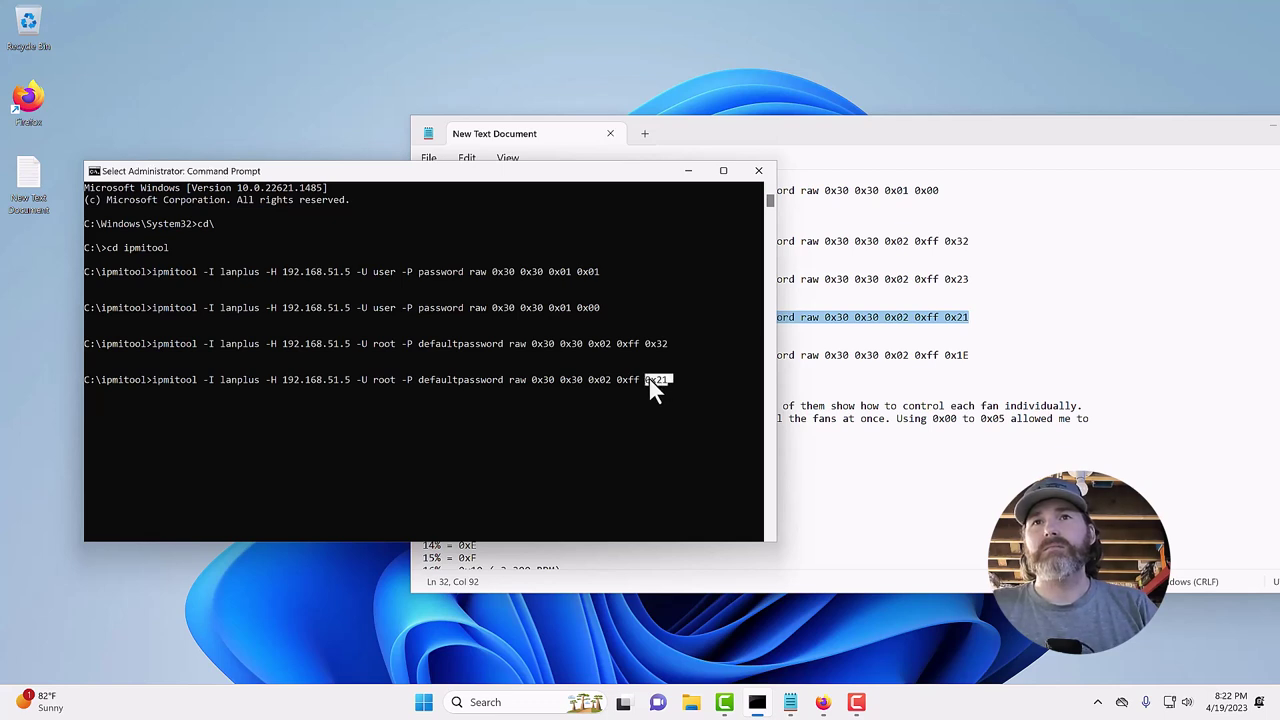
{"action": "left_click_drag", "start_coordinate": [662, 380], "coordinate": [651, 381]}
{"action": "left_click", "coordinate": [903, 440]}
{"action": "scroll", "coordinate": [680, 480], "scroll_direction": "down", "scroll_amount": 3}
{"action": "scroll", "coordinate": [655, 474], "scroll_direction": "down", "scroll_amount": 3}
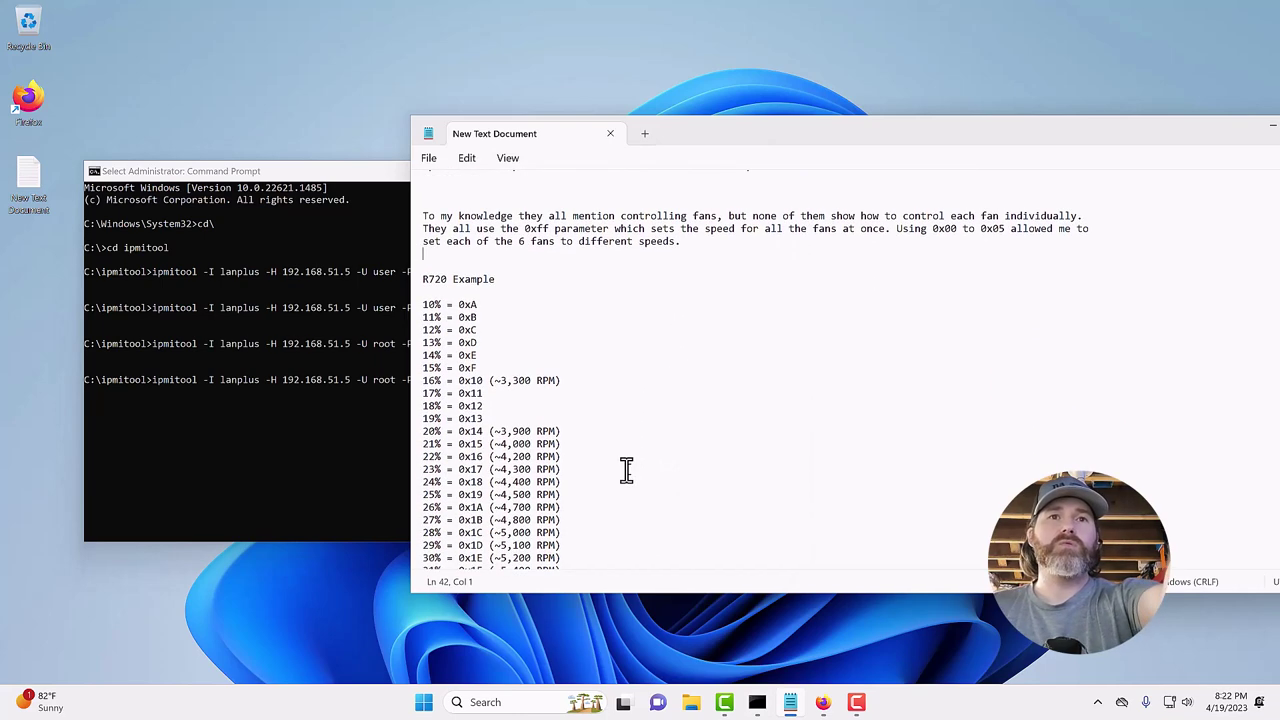
{"action": "scroll", "coordinate": [626, 470], "scroll_direction": "down", "scroll_amount": 5}
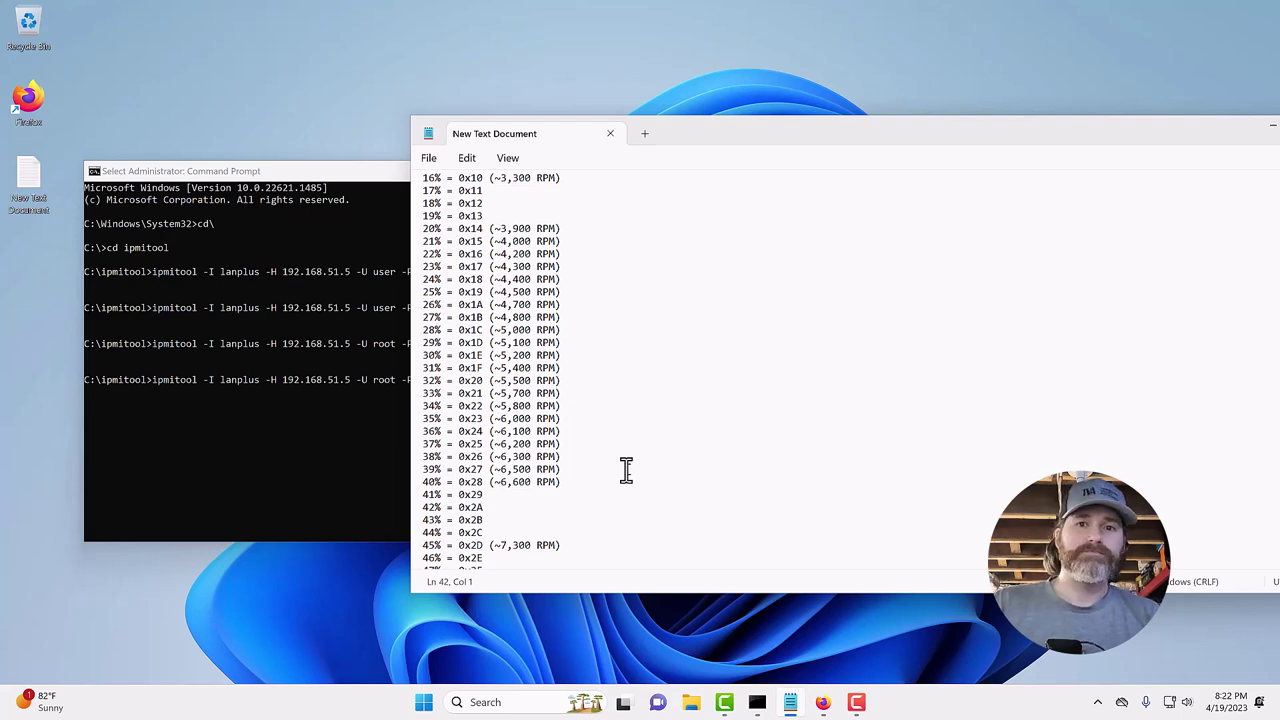
{"action": "left_click", "coordinate": [450, 380]}
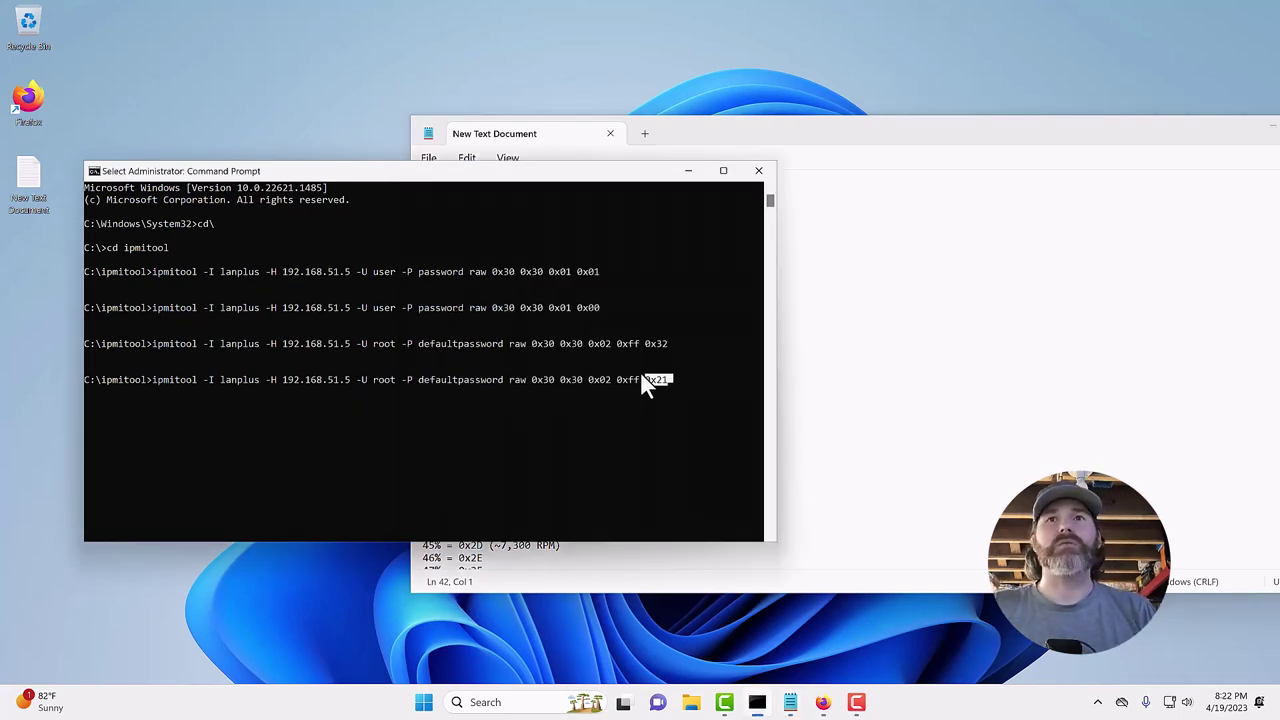
{"action": "left_click", "coordinate": [845, 232]}
{"action": "scroll", "coordinate": [552, 477], "scroll_direction": "down", "scroll_amount": 7}
{"action": "left_click", "coordinate": [552, 478]}
{"action": "scroll", "coordinate": [552, 478], "scroll_direction": "down", "scroll_amount": 4}
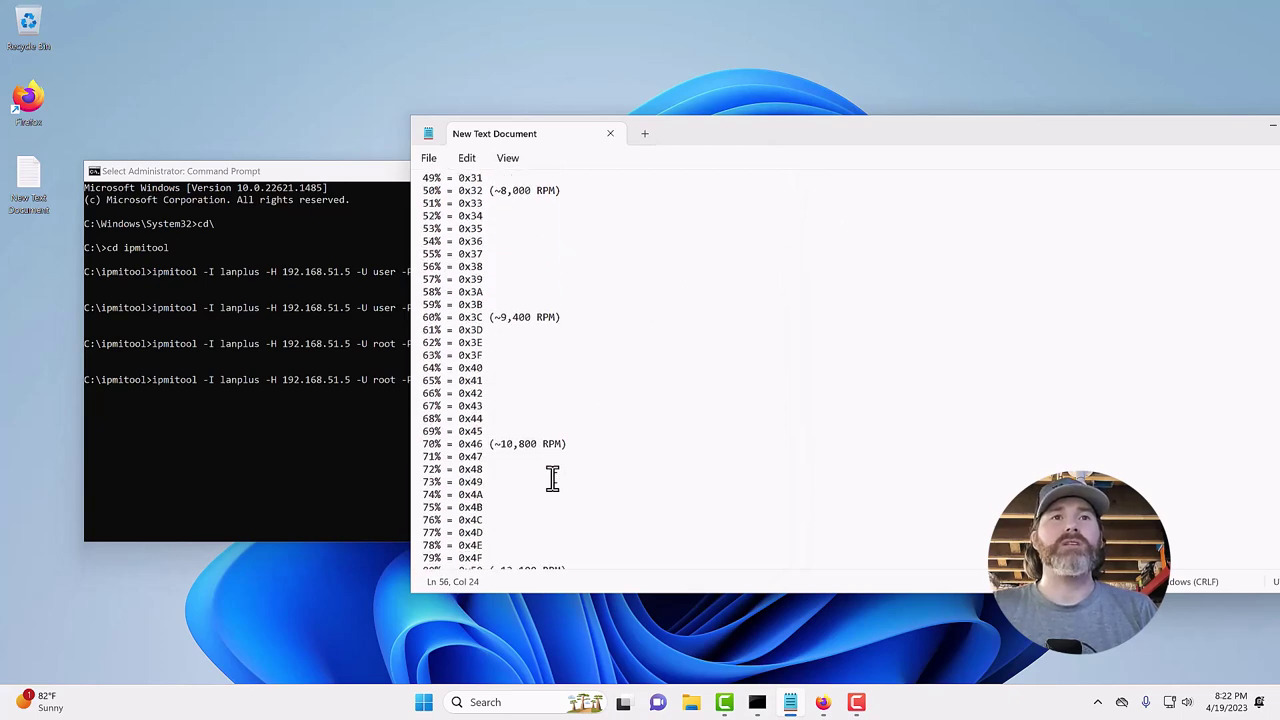
- Change the pasted command's speed value to 0x46 and run it for 70% on all fans, and rerun the 0x32 command for 50%
{"action": "left_click", "coordinate": [481, 443]}
{"action": "left_click", "coordinate": [396, 390]}
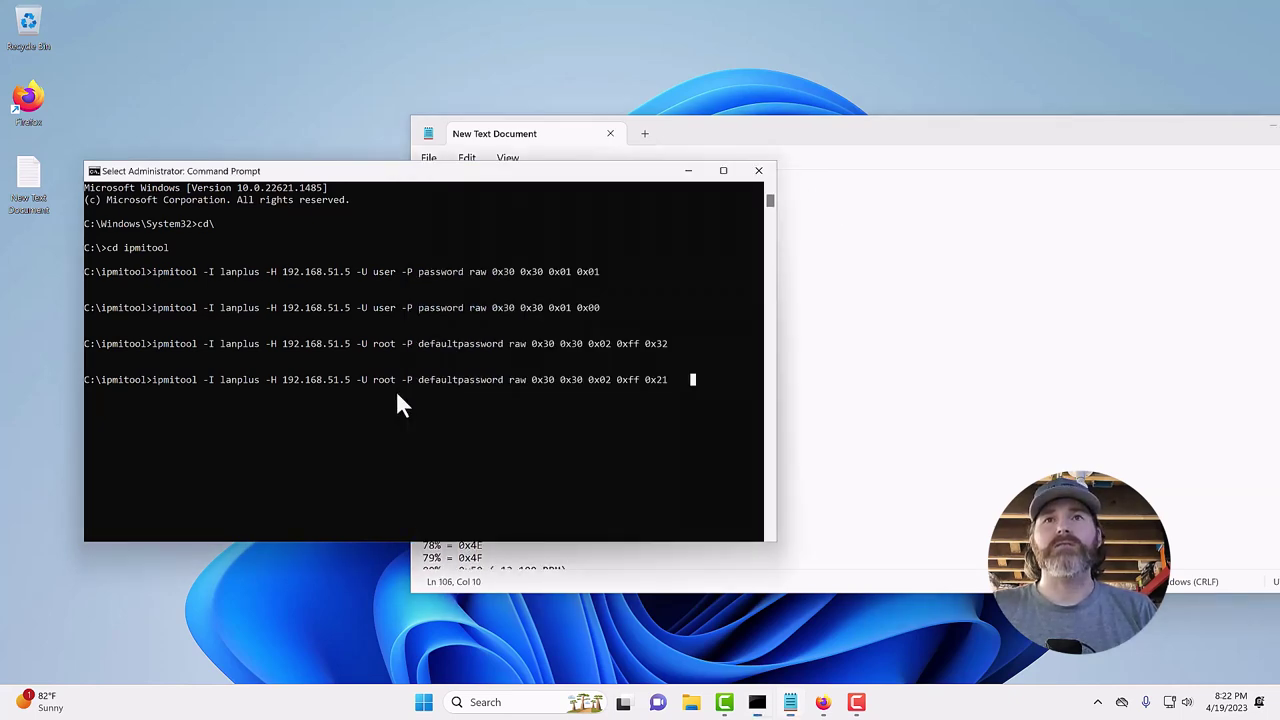
{"action": "key", "text": "BackSpace"}
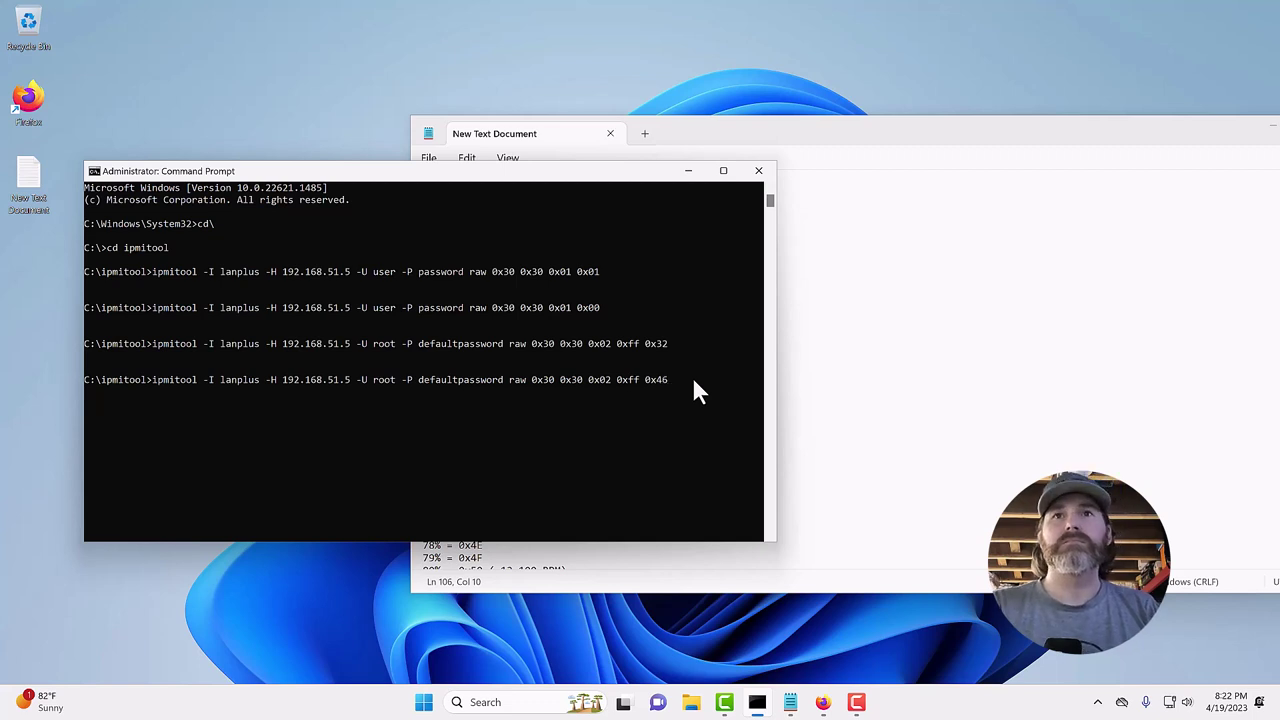
{"action": "key", "text": "Return"}
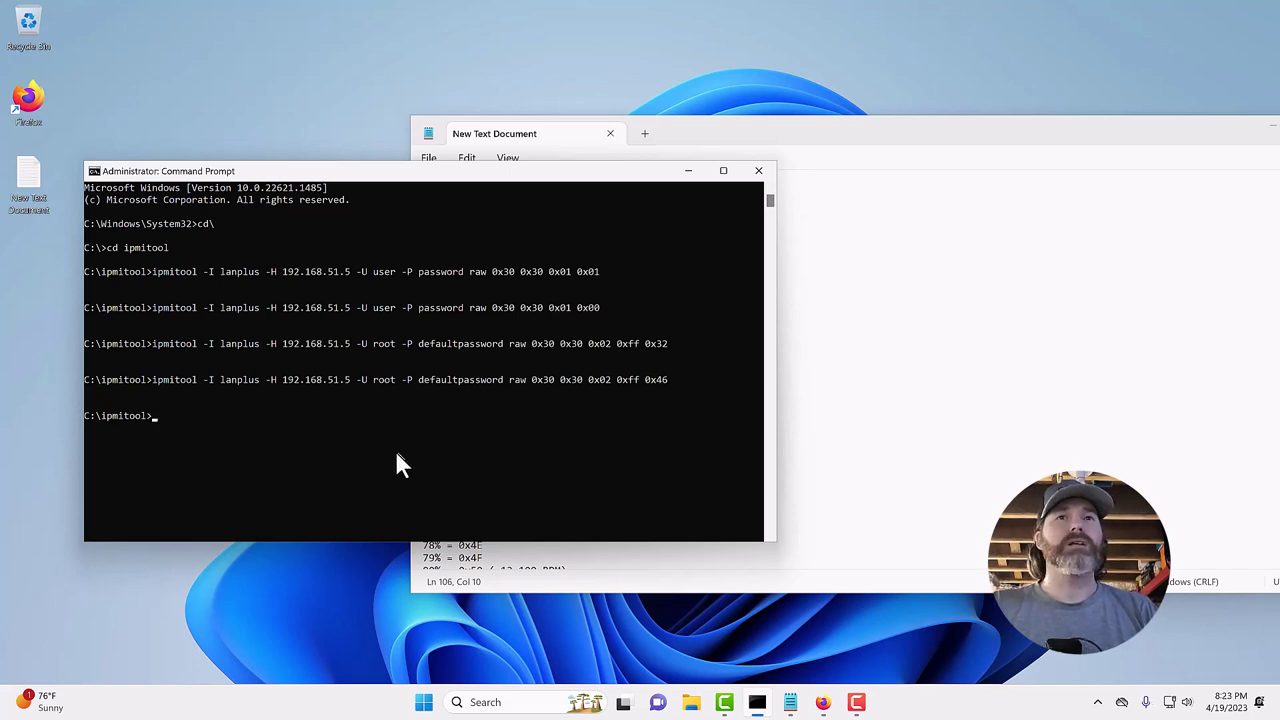
{"action": "key", "text": "Up"}
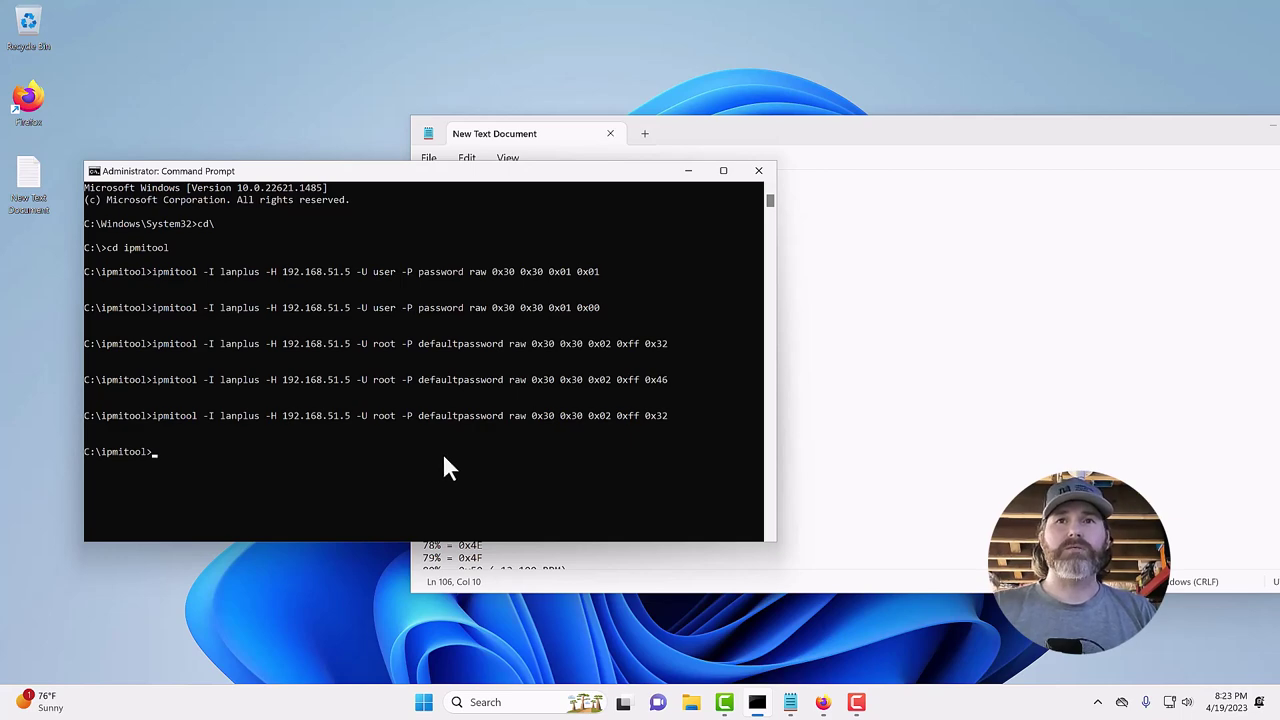
- Look up the hex value for 20% in the notes and run the all-fans speed command with 0x14
{"action": "left_click", "coordinate": [1004, 437]}
{"action": "scroll", "coordinate": [600, 434], "scroll_direction": "up", "scroll_amount": 3}
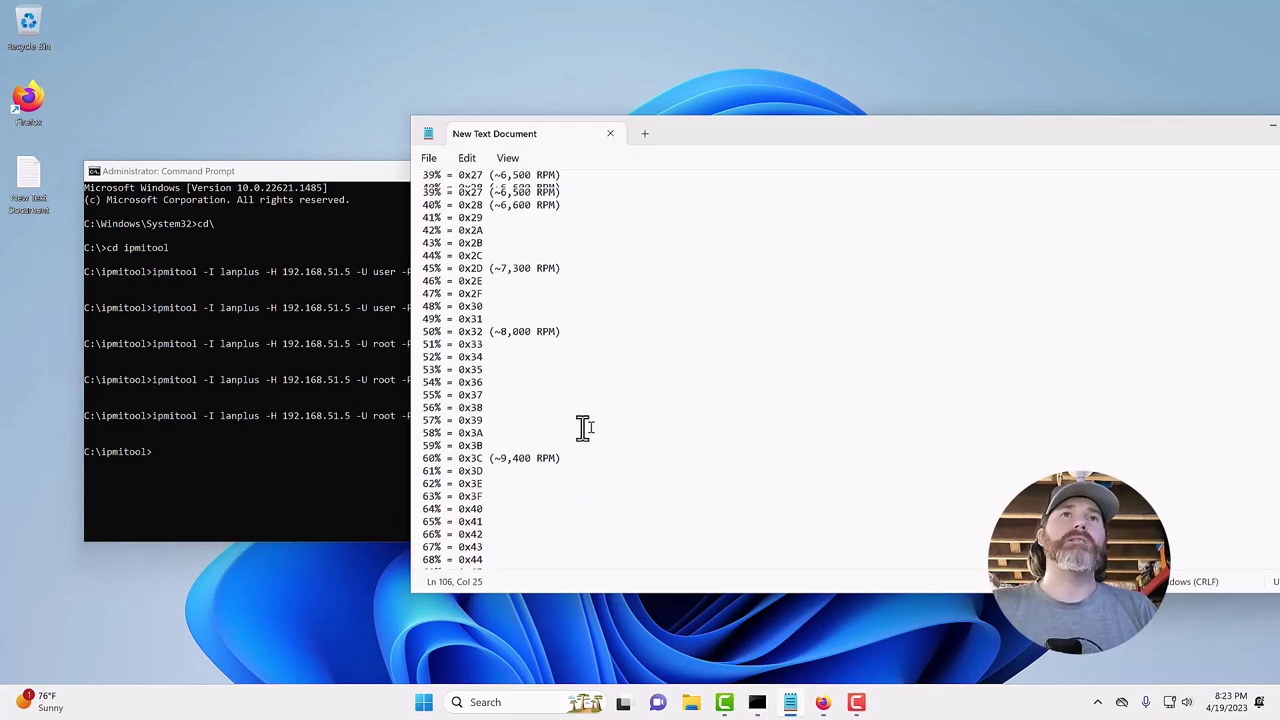
{"action": "scroll", "coordinate": [583, 428], "scroll_direction": "up", "scroll_amount": 9}
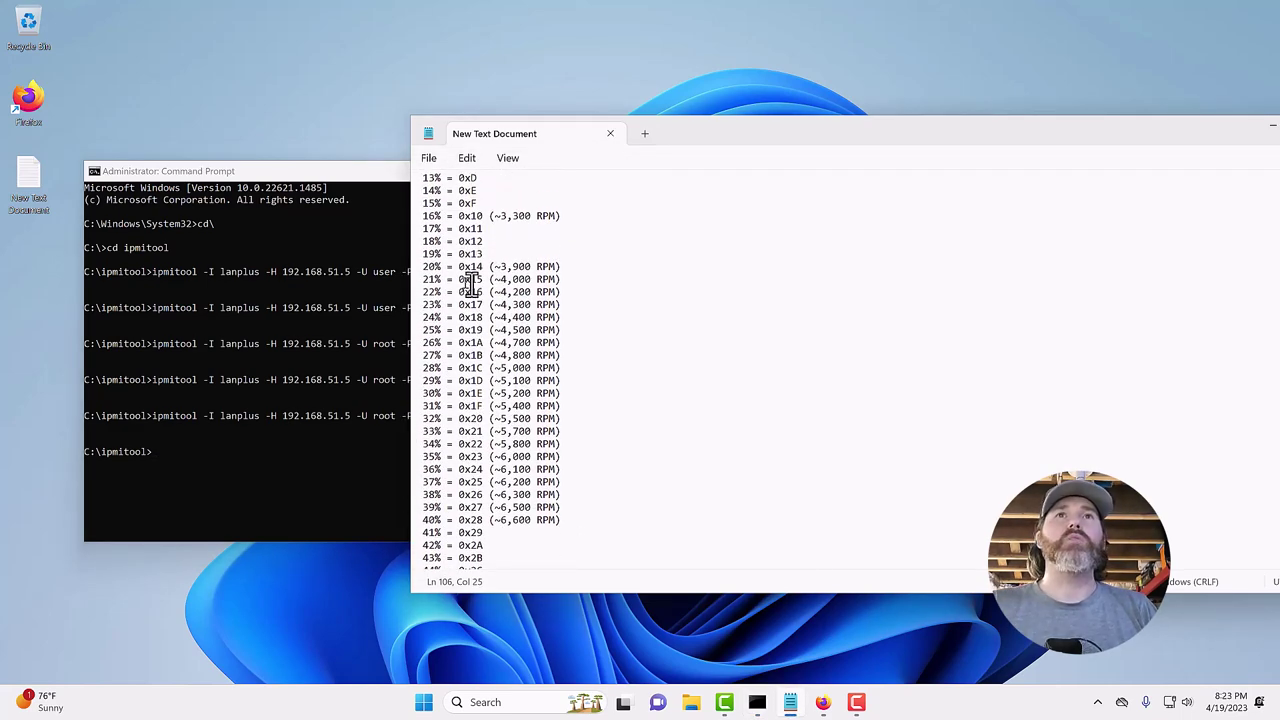
{"action": "left_click_drag", "start_coordinate": [486, 266], "coordinate": [560, 266]}
{"action": "left_click", "coordinate": [372, 458]}
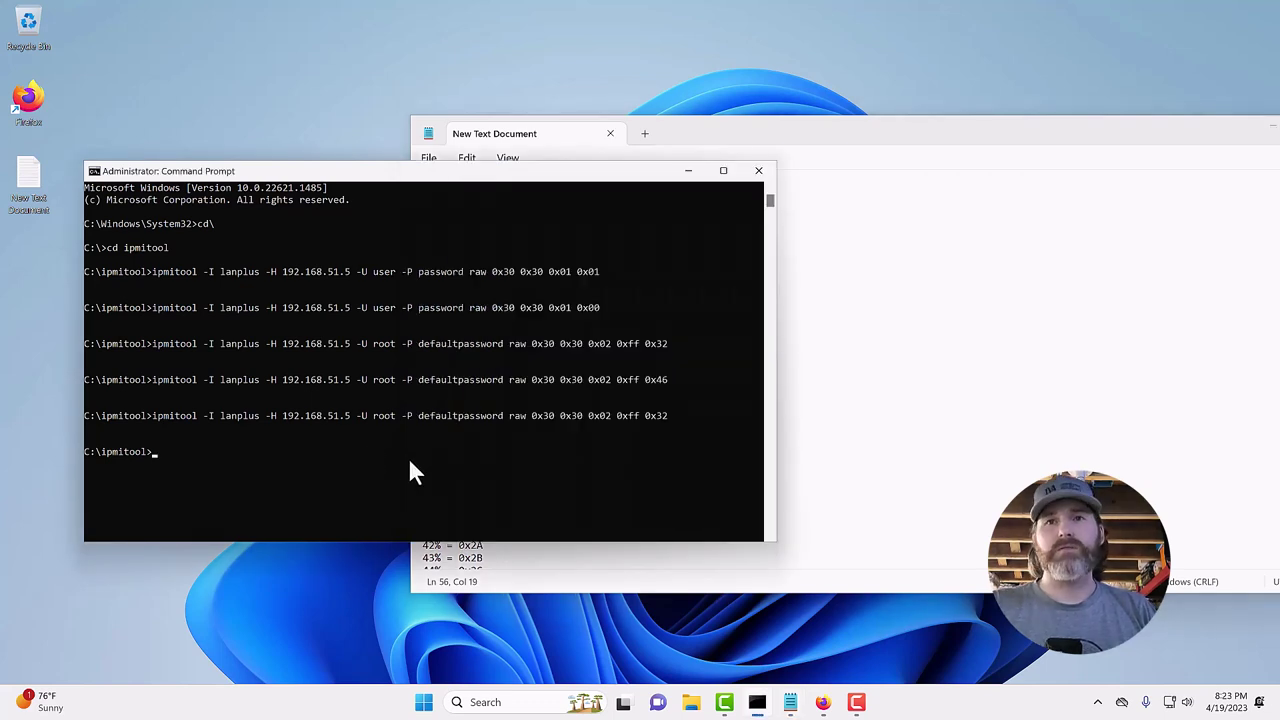
{"action": "key", "text": "Up"}
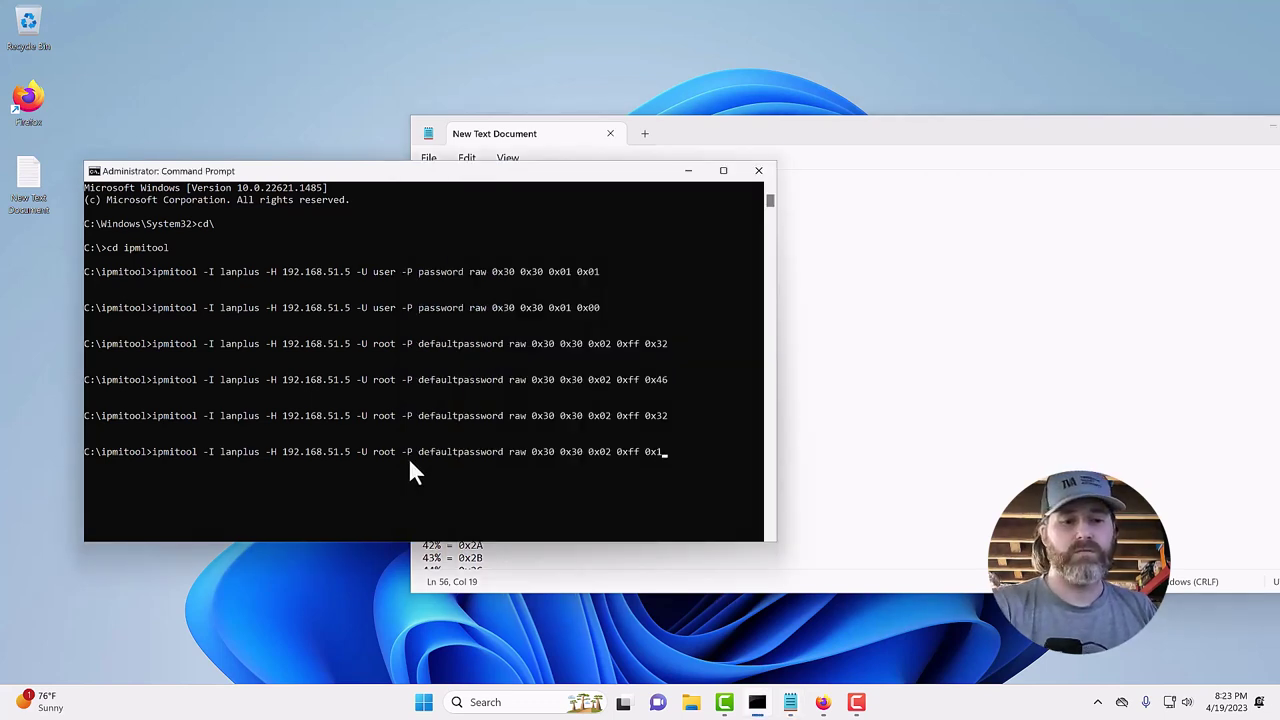
{"action": "key", "text": "Return"}
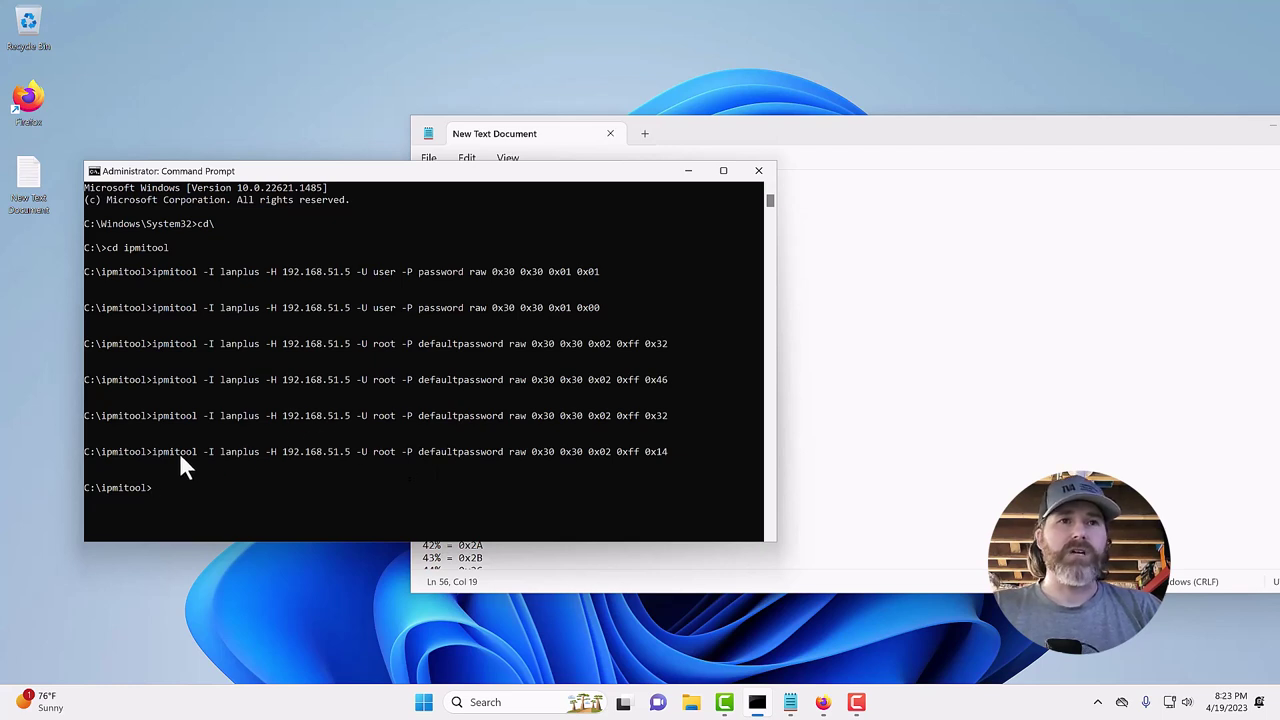
- Examine the speed value in the last command and review the notes' hex list and example fan control commands
{"action": "double_click", "coordinate": [655, 450]}
{"action": "left_click", "coordinate": [668, 450]}
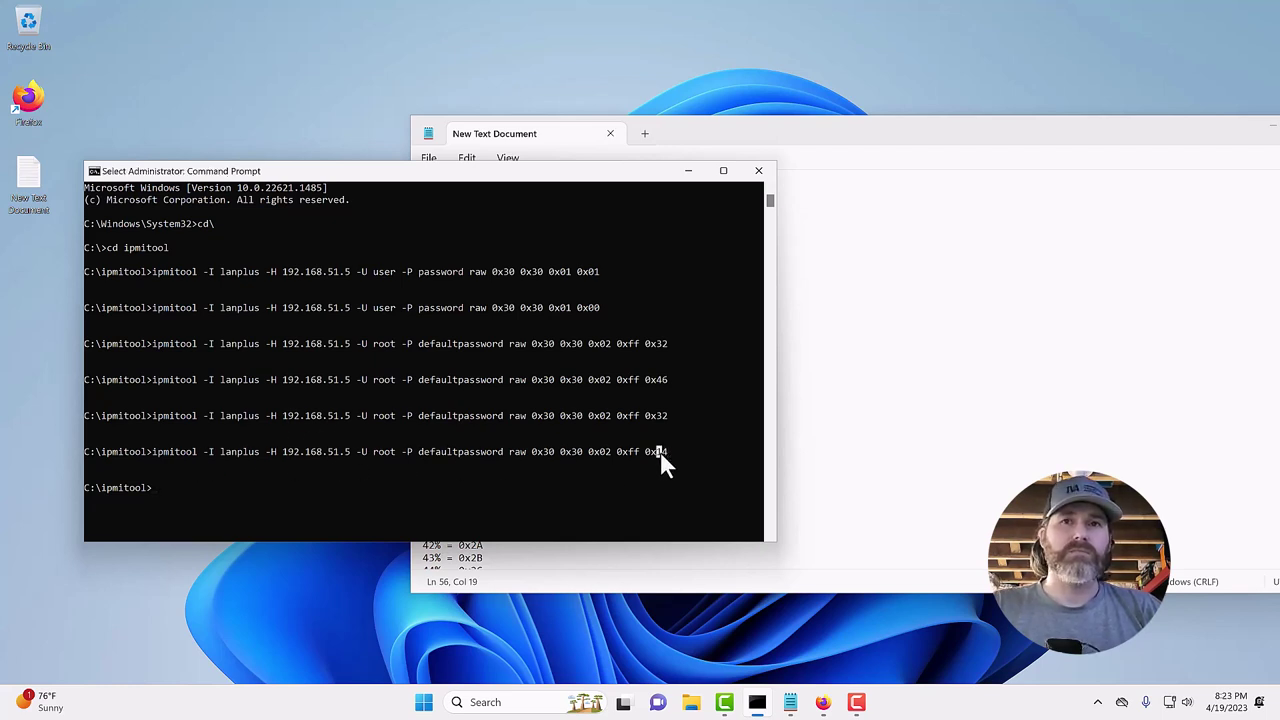
{"action": "left_click", "coordinate": [857, 457]}
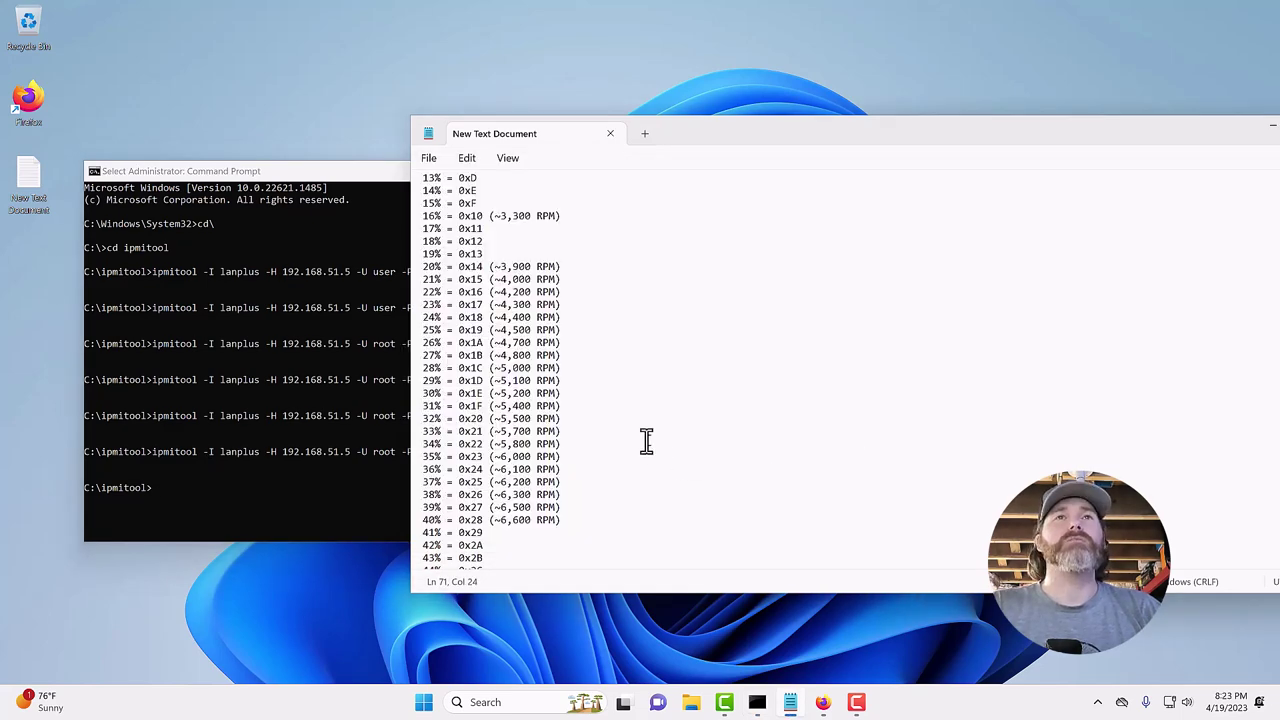
{"action": "scroll", "coordinate": [646, 442], "scroll_direction": "up", "scroll_amount": 5}
{"action": "scroll", "coordinate": [646, 442], "scroll_direction": "up", "scroll_amount": 6}
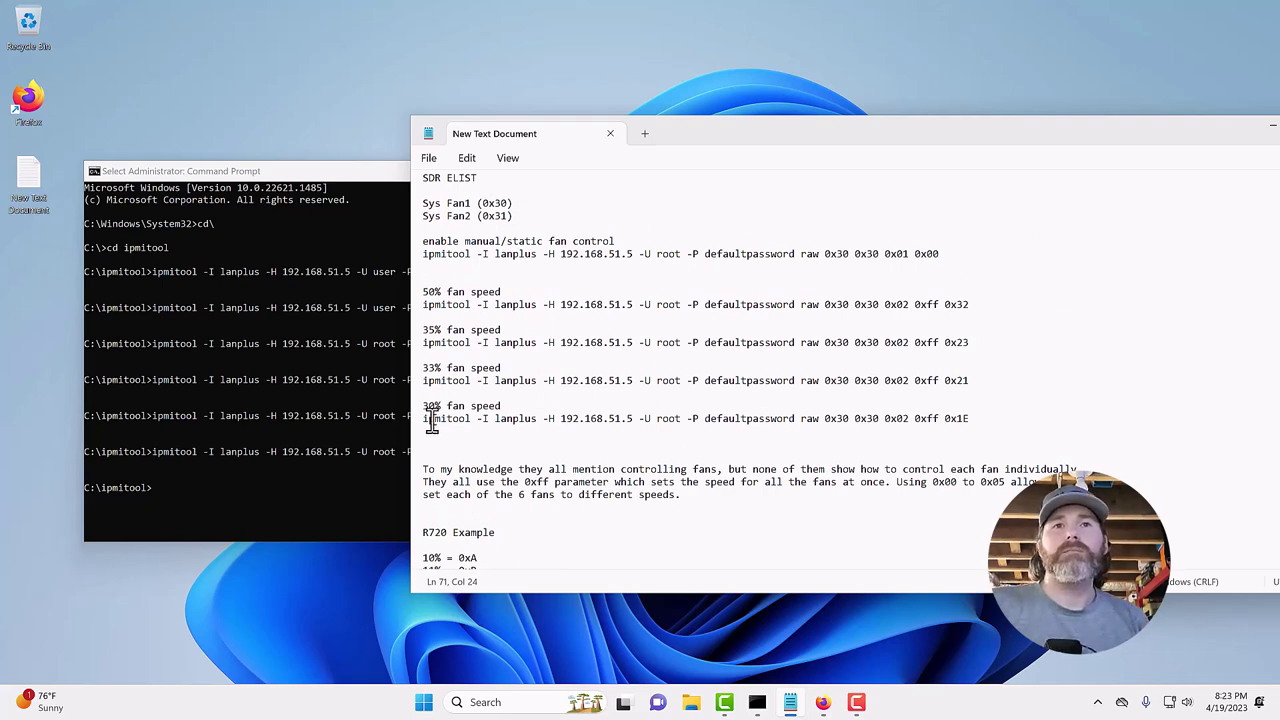
{"action": "scroll", "coordinate": [622, 440], "scroll_direction": "down", "scroll_amount": 2}
{"action": "scroll", "coordinate": [622, 440], "scroll_direction": "down", "scroll_amount": 20}
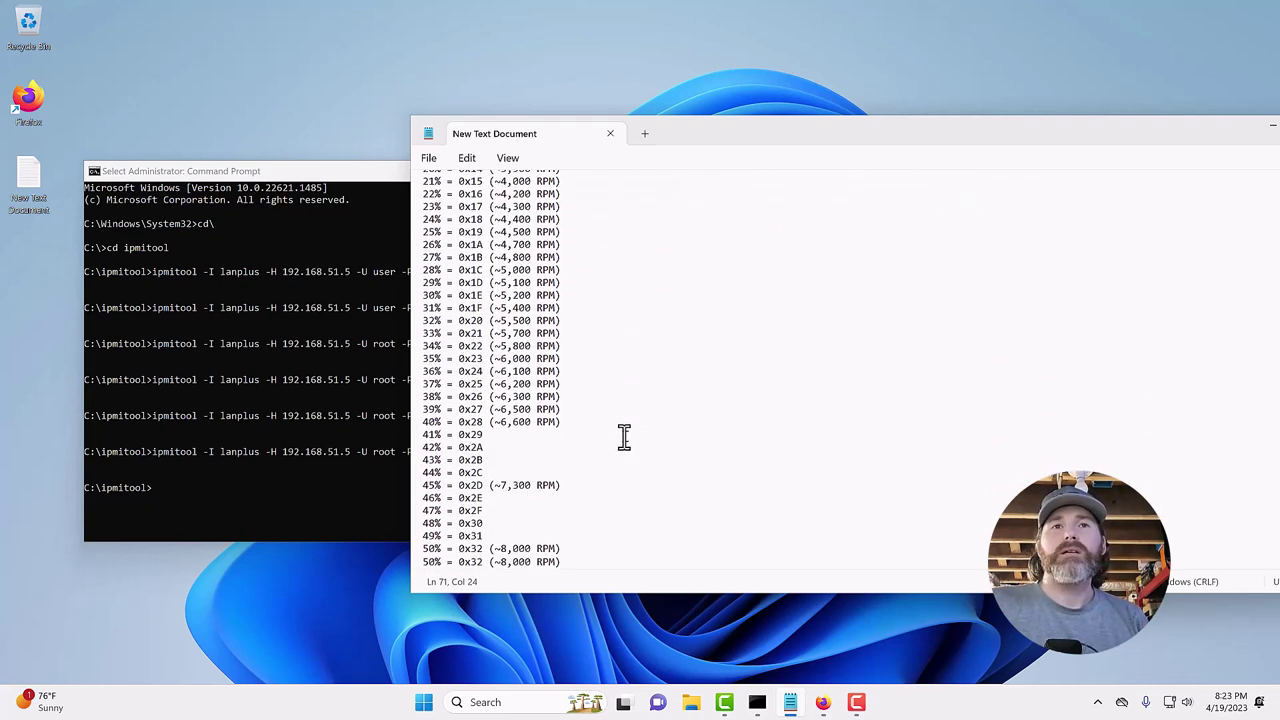
{"action": "scroll", "coordinate": [623, 438], "scroll_direction": "down", "scroll_amount": 7}
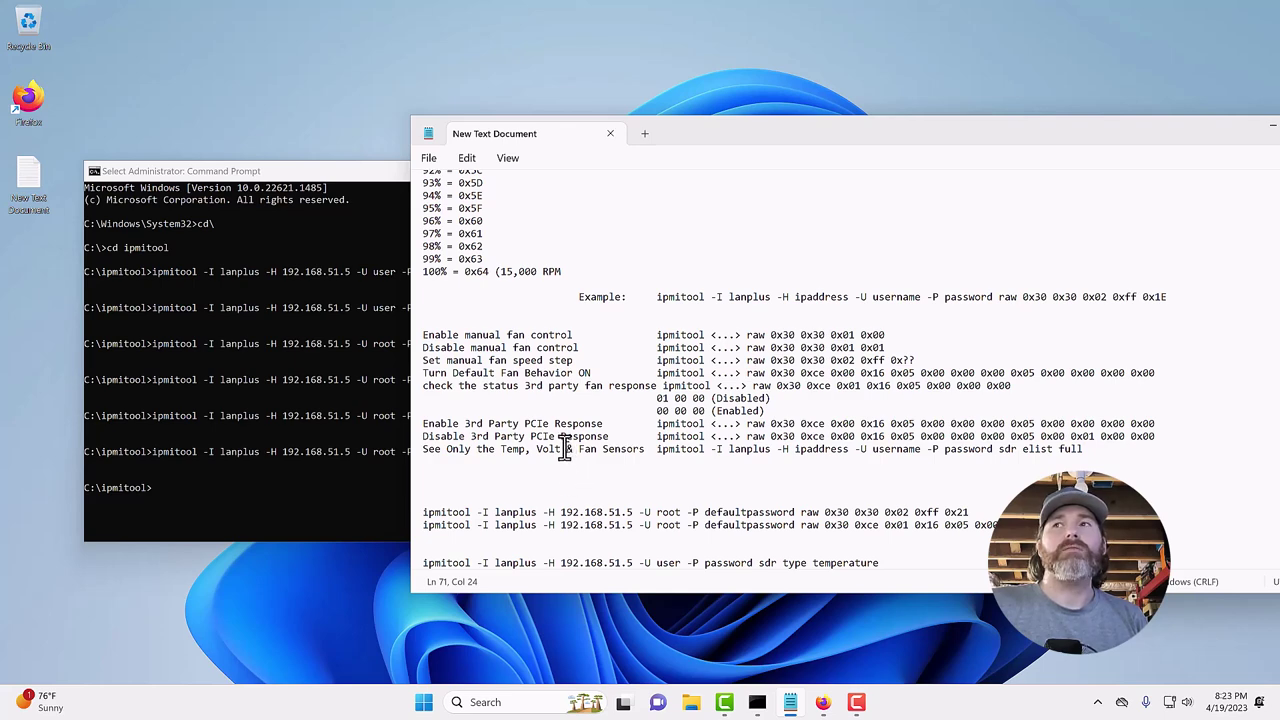
{"action": "scroll", "coordinate": [563, 440], "scroll_direction": "up", "scroll_amount": 1}
{"action": "scroll", "coordinate": [563, 435], "scroll_direction": "up", "scroll_amount": 20}
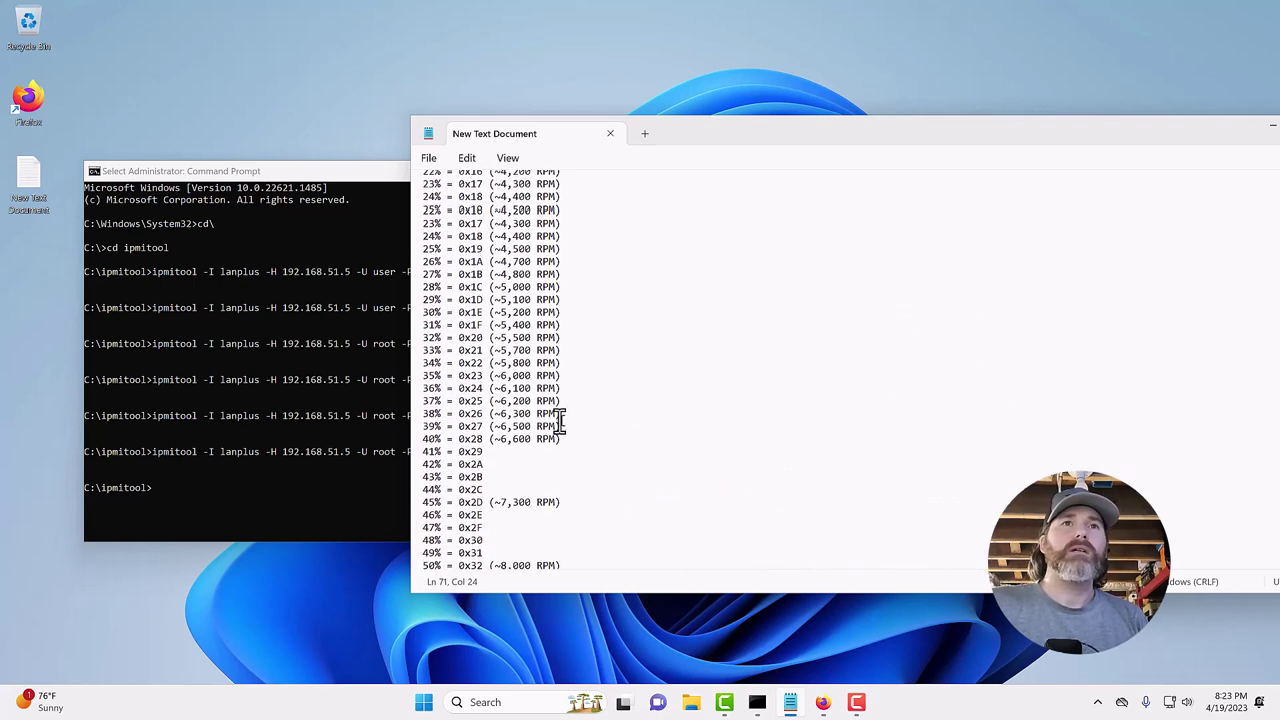
{"action": "scroll", "coordinate": [541, 413], "scroll_direction": "up", "scroll_amount": 3}
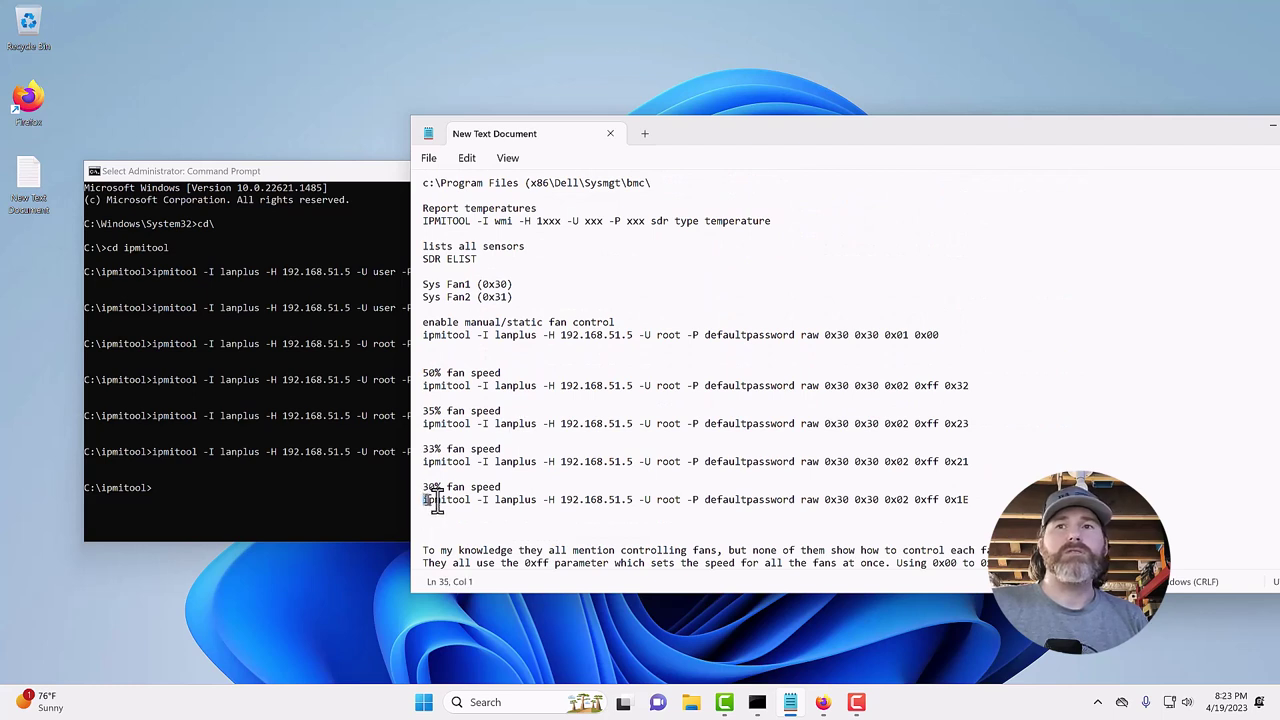
{"action": "left_click_drag", "start_coordinate": [423, 499], "coordinate": [838, 499]}
{"action": "triple_click", "coordinate": [962, 499]}
{"action": "right_click", "coordinate": [962, 499]}
{"action": "left_click", "coordinate": [992, 278]}
{"action": "left_click", "coordinate": [226, 488]}
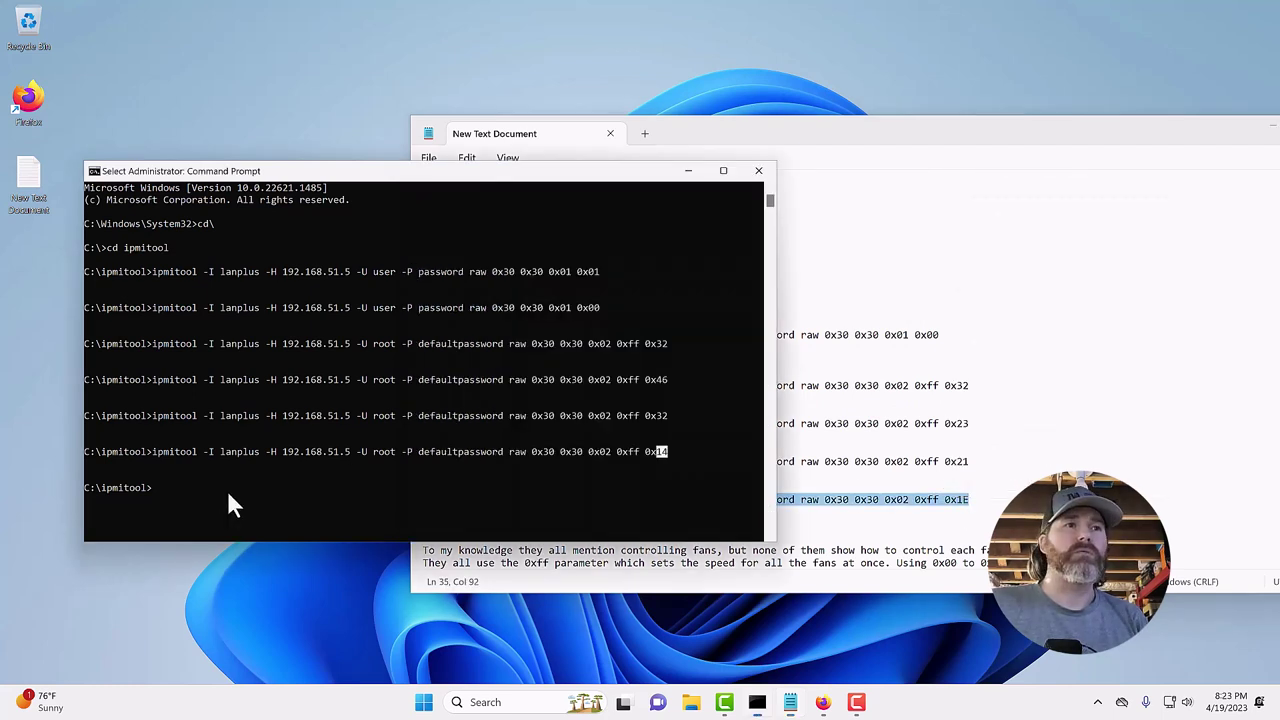
{"action": "type", "text": "1414"}
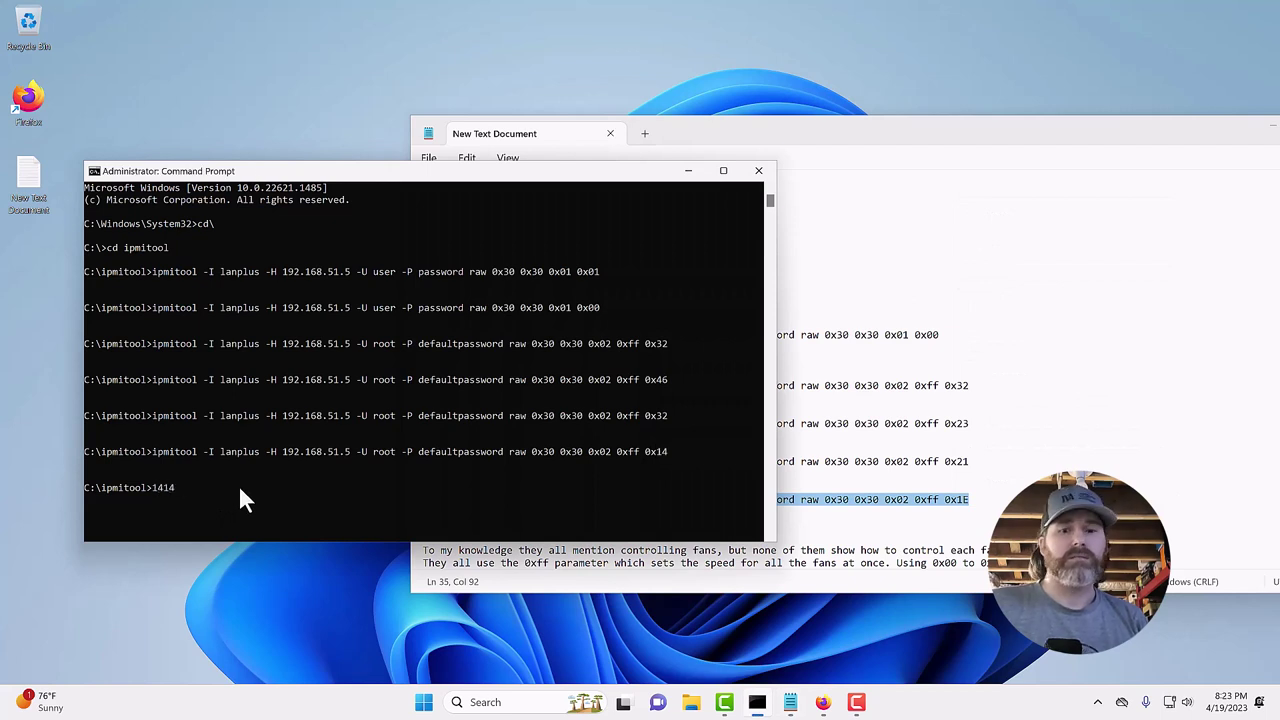
{"action": "key", "text": "BackSpace"}
{"action": "key", "text": "BackSpace"}
{"action": "key", "text": "BackSpace"}
{"action": "key", "text": "BackSpace"}
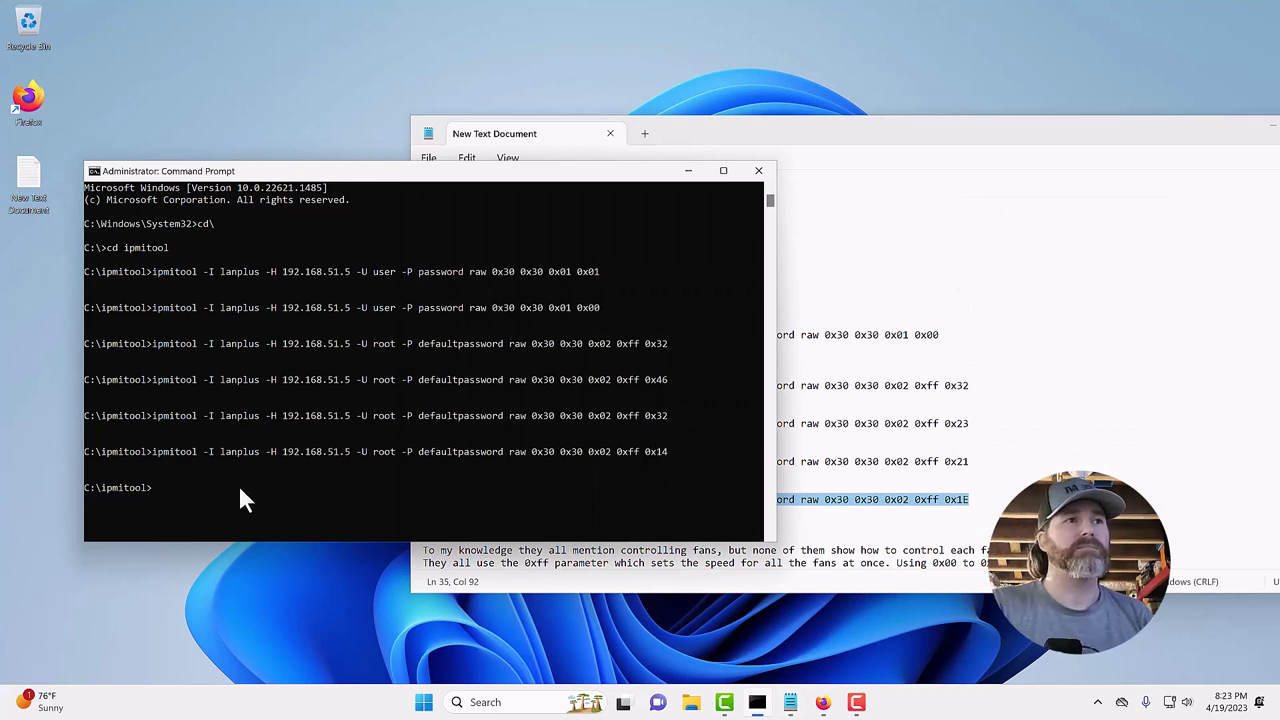
- Recall the last fan speed command and change its fan selector from all fans to 0x00 for fan 0
{"action": "key", "text": "Up"}
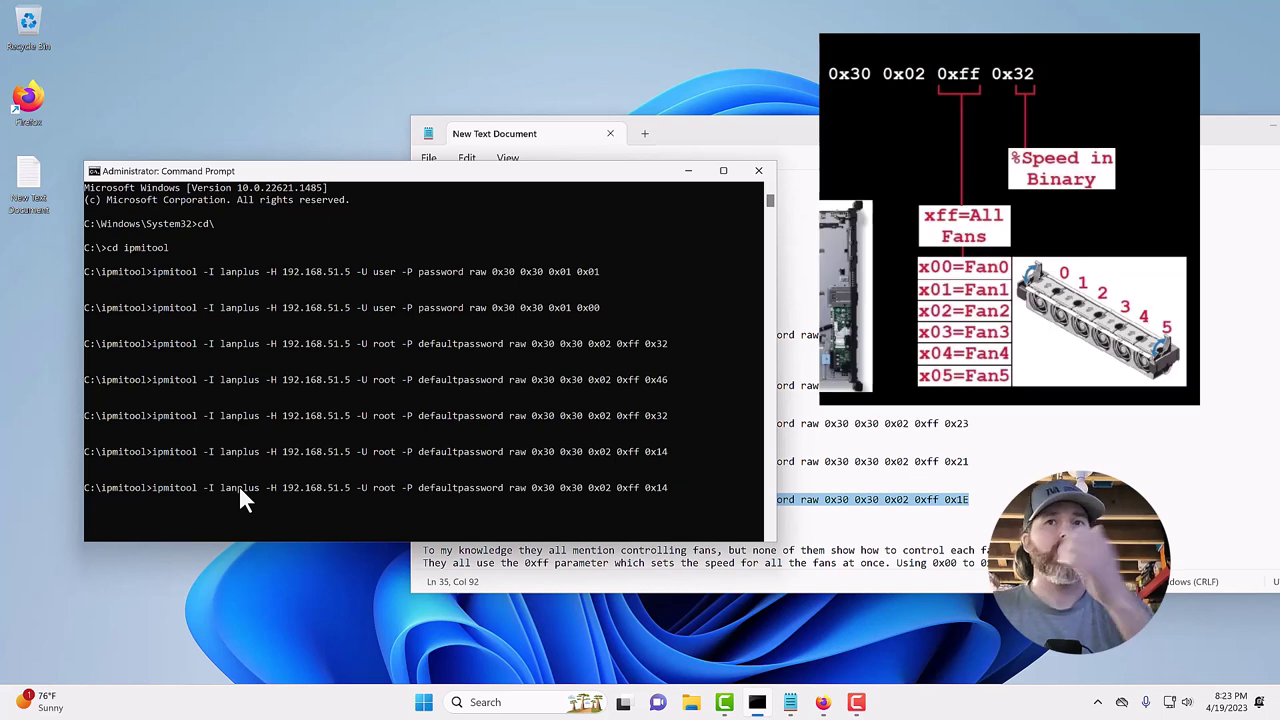
{"action": "key", "text": "Left"}
{"action": "key", "text": "Left"}
{"action": "key", "text": "Left"}
{"action": "key", "text": "Left"}
{"action": "key", "text": "Left"}
{"action": "key", "text": "Left"}
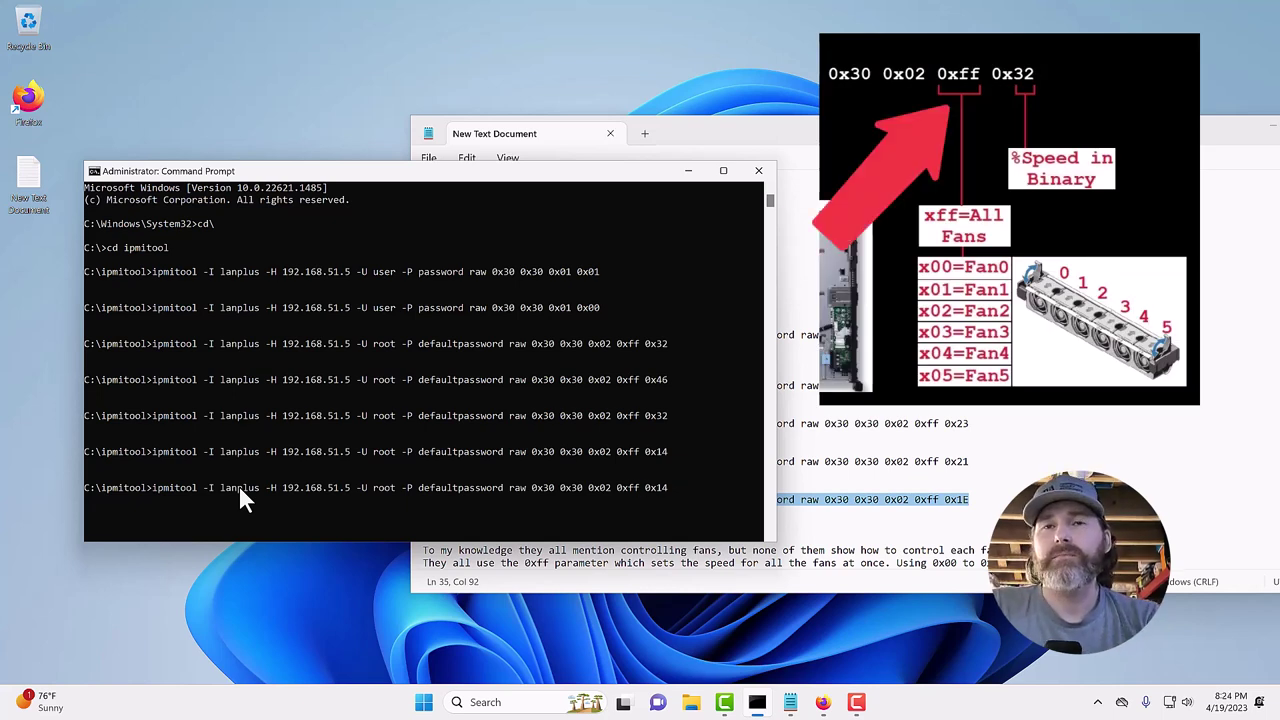
{"action": "left_click", "coordinate": [625, 488]}
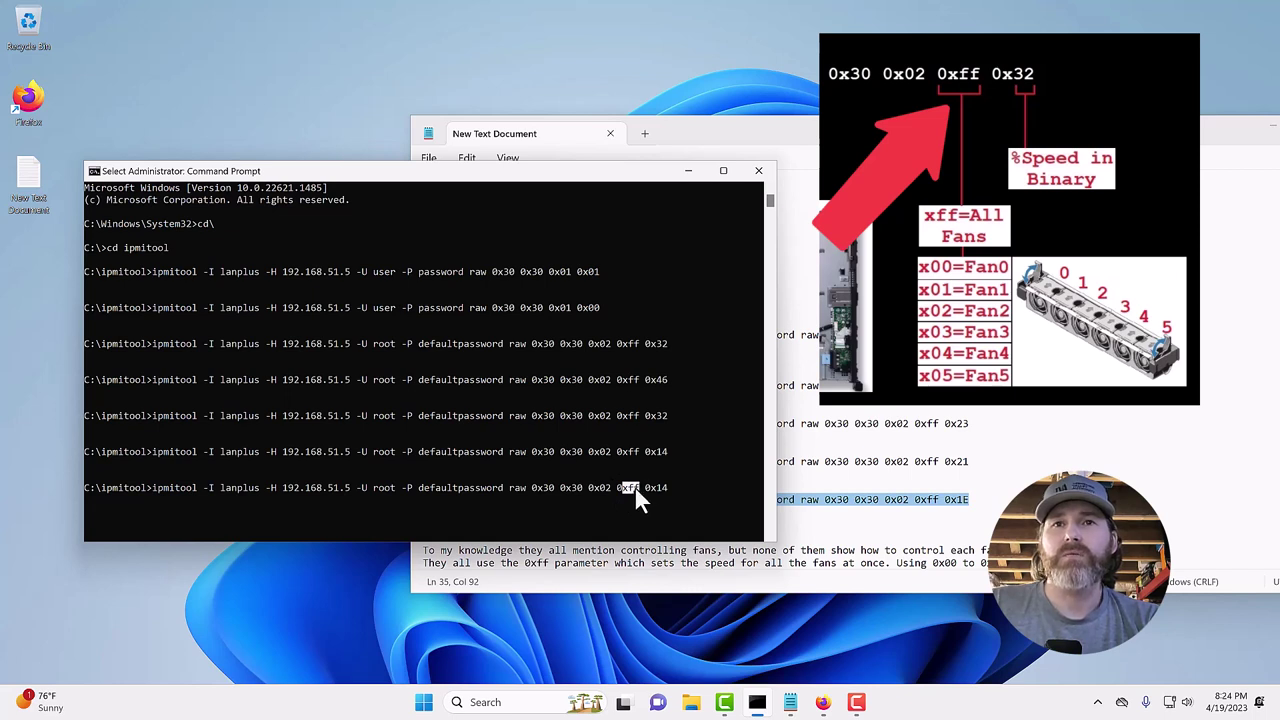
{"action": "left_click", "coordinate": [637, 486]}
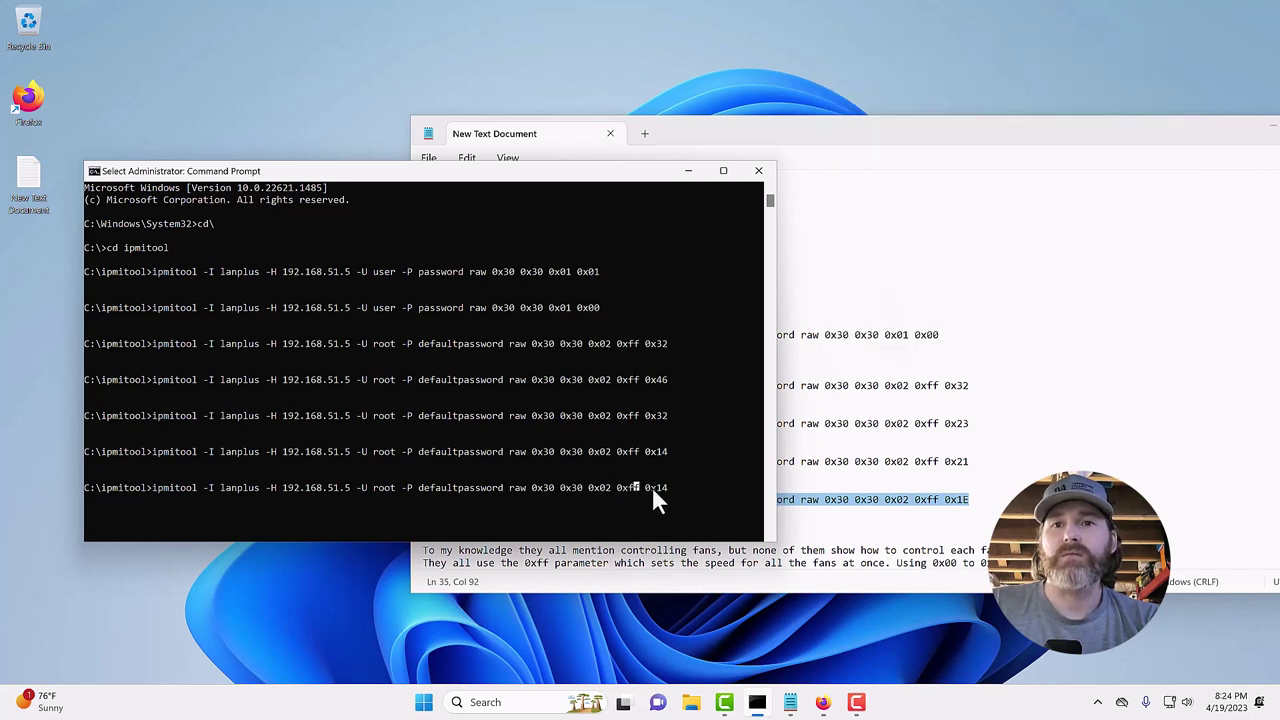
{"action": "key", "text": "Escape"}
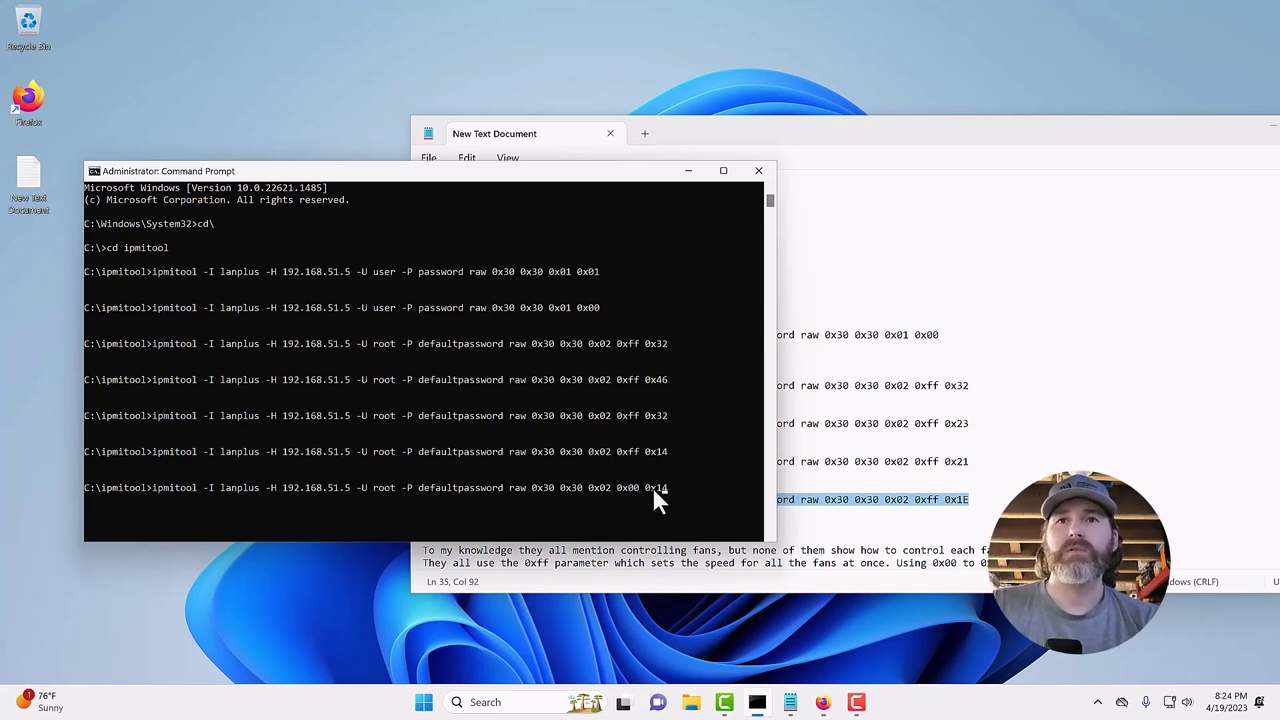
- Look up the hex value for 100% in the notes and run the fan 0 speed command with 0x64
{"action": "left_click", "coordinate": [938, 436]}
{"action": "scroll", "coordinate": [742, 448], "scroll_direction": "down", "scroll_amount": 1}
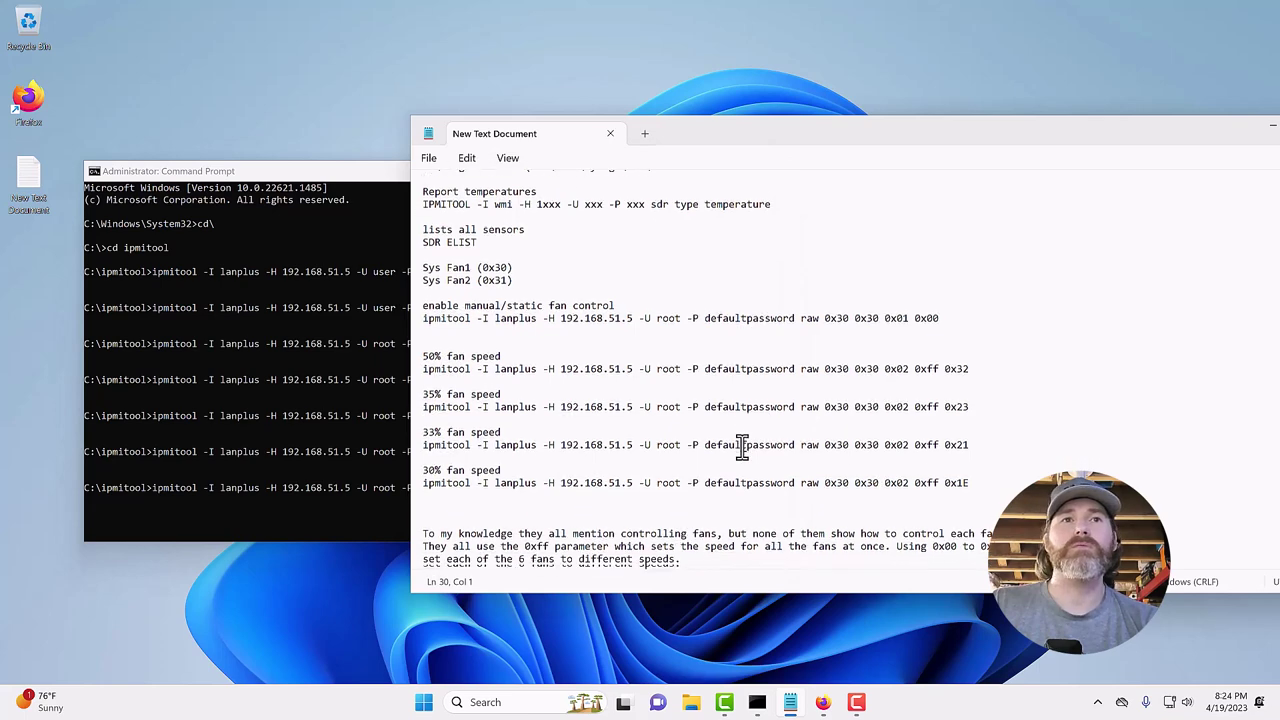
{"action": "scroll", "coordinate": [742, 448], "scroll_direction": "down", "scroll_amount": 20}
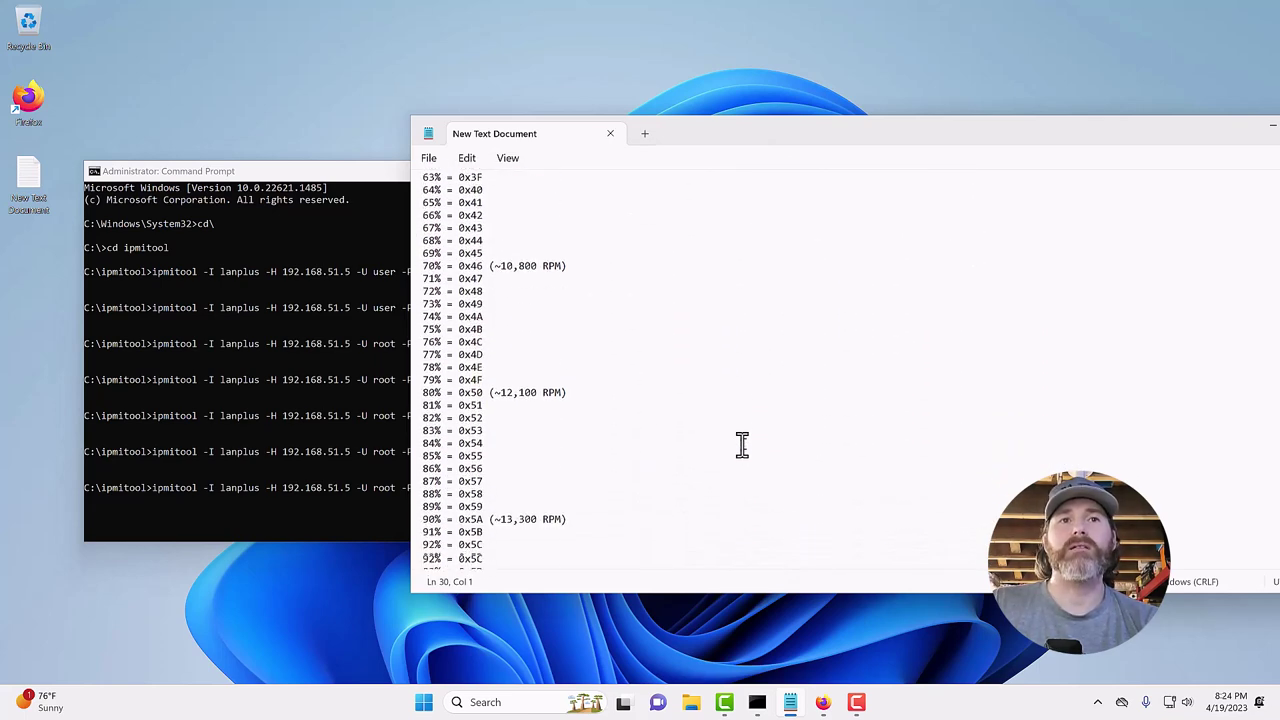
{"action": "scroll", "coordinate": [742, 445], "scroll_direction": "down", "scroll_amount": 10}
{"action": "left_click", "coordinate": [300, 408]}
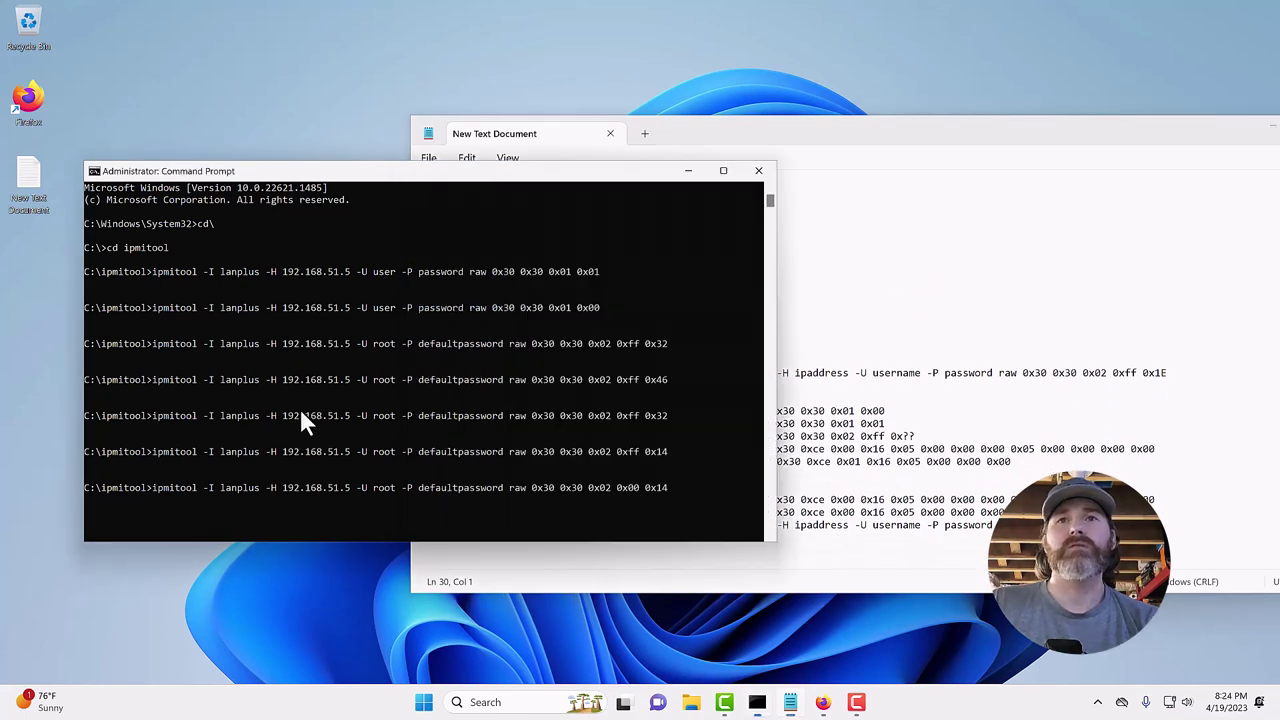
{"action": "left_click", "coordinate": [692, 488]}
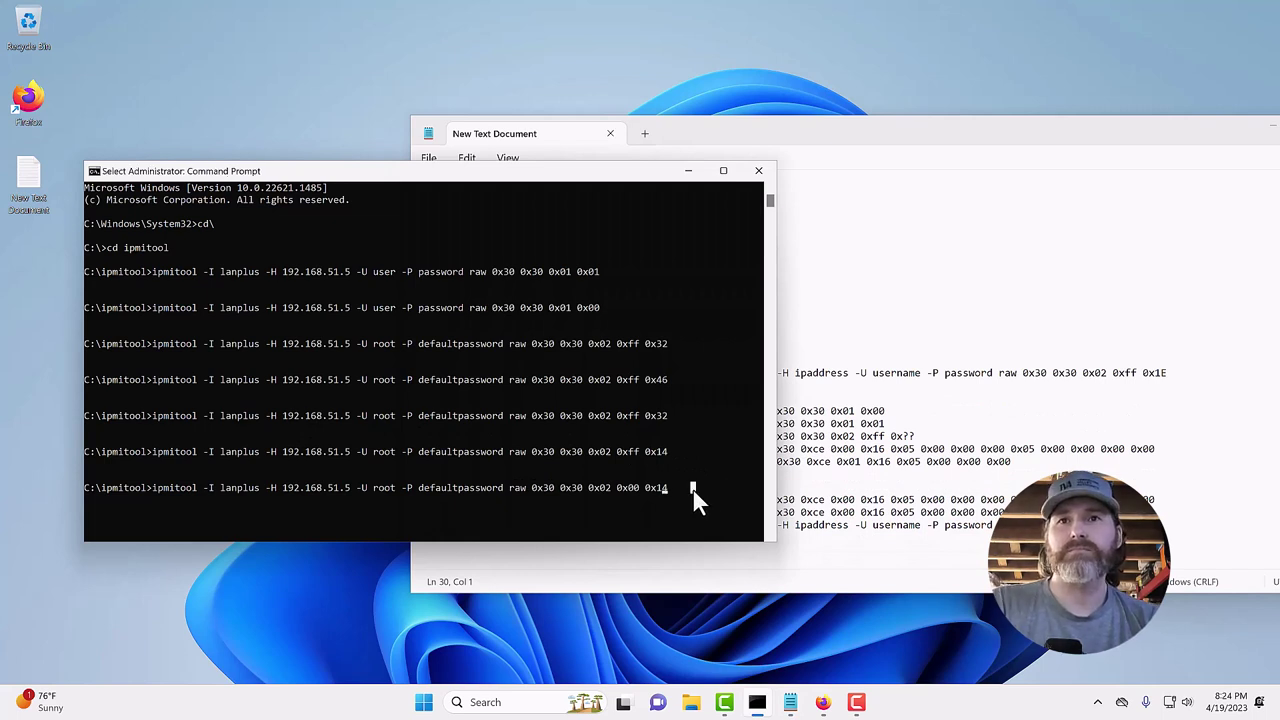
{"action": "key", "text": "Escape"}
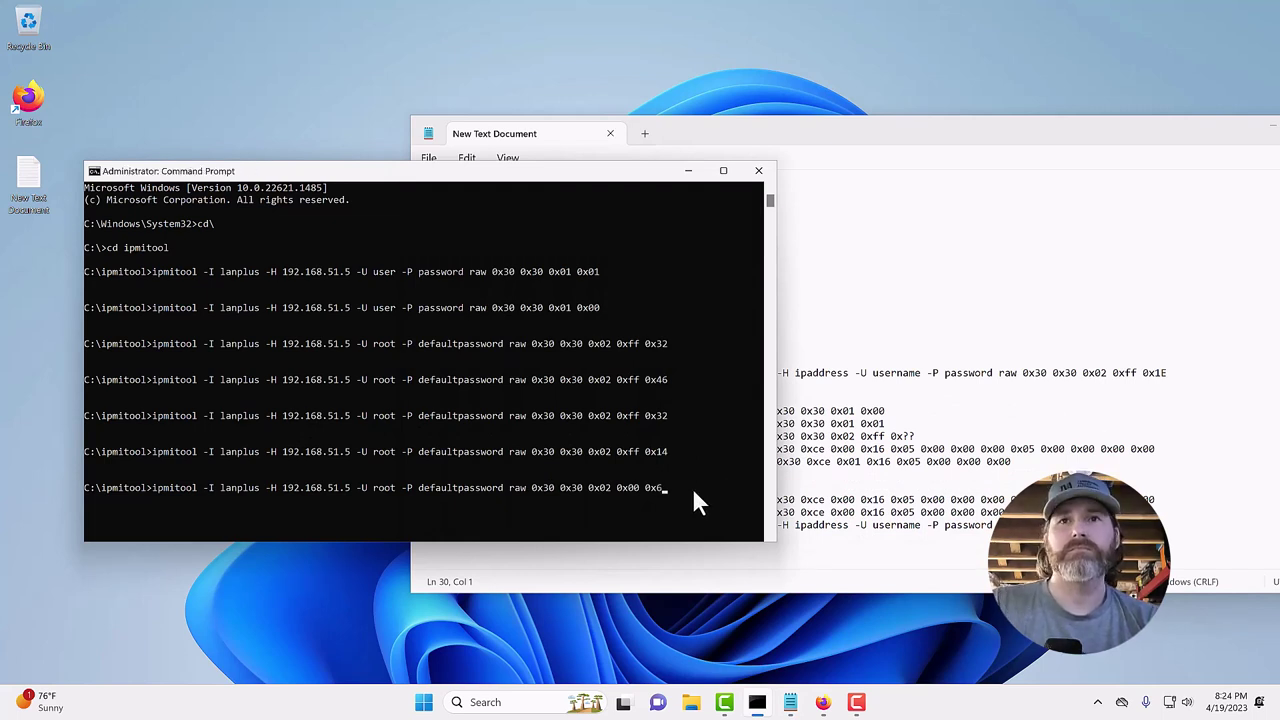
{"action": "key", "text": "Return"}
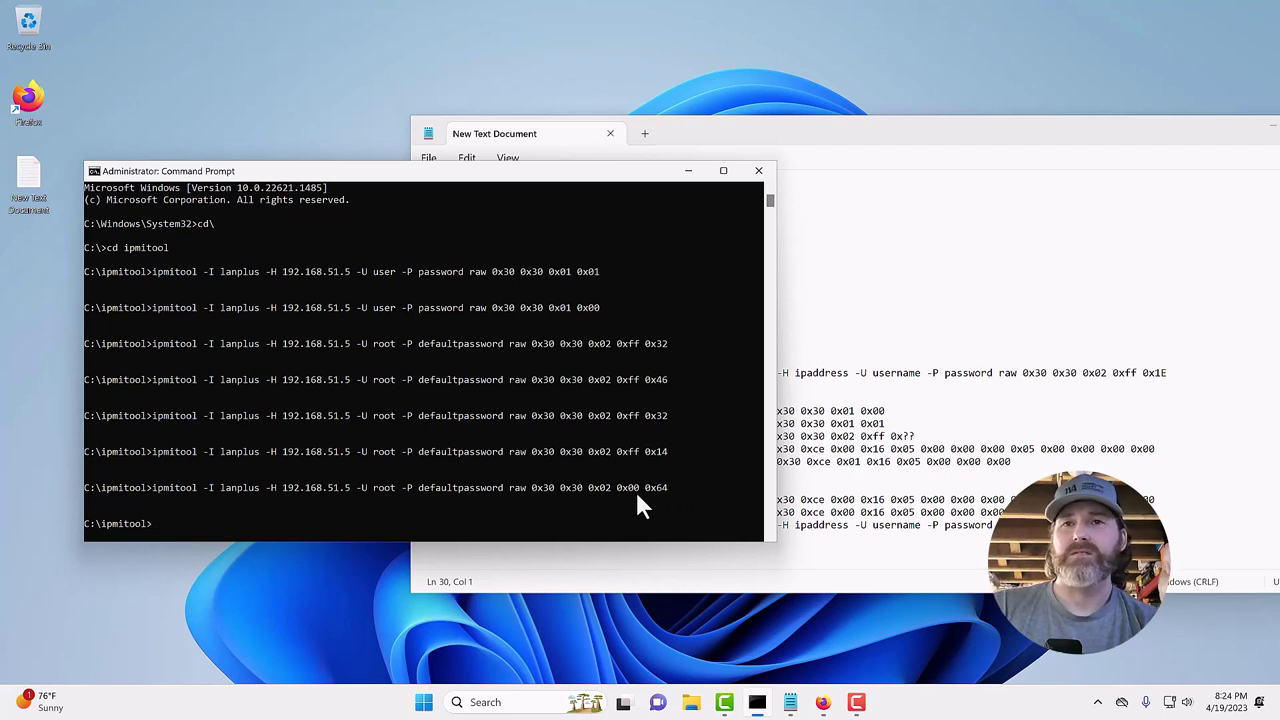
- Run the fan 0 command with speed 0x14, and recall it to examine its 0x00 fan selector
{"action": "key", "text": "Up"}
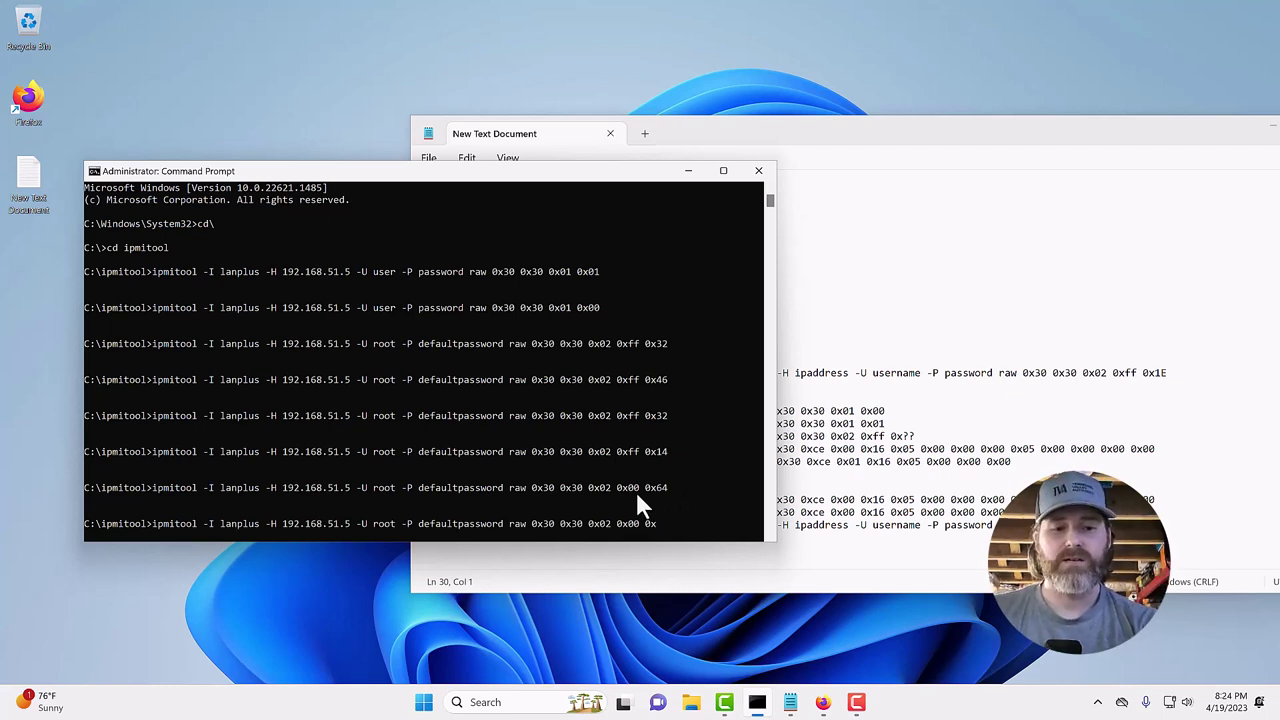
{"action": "key", "text": "Return"}
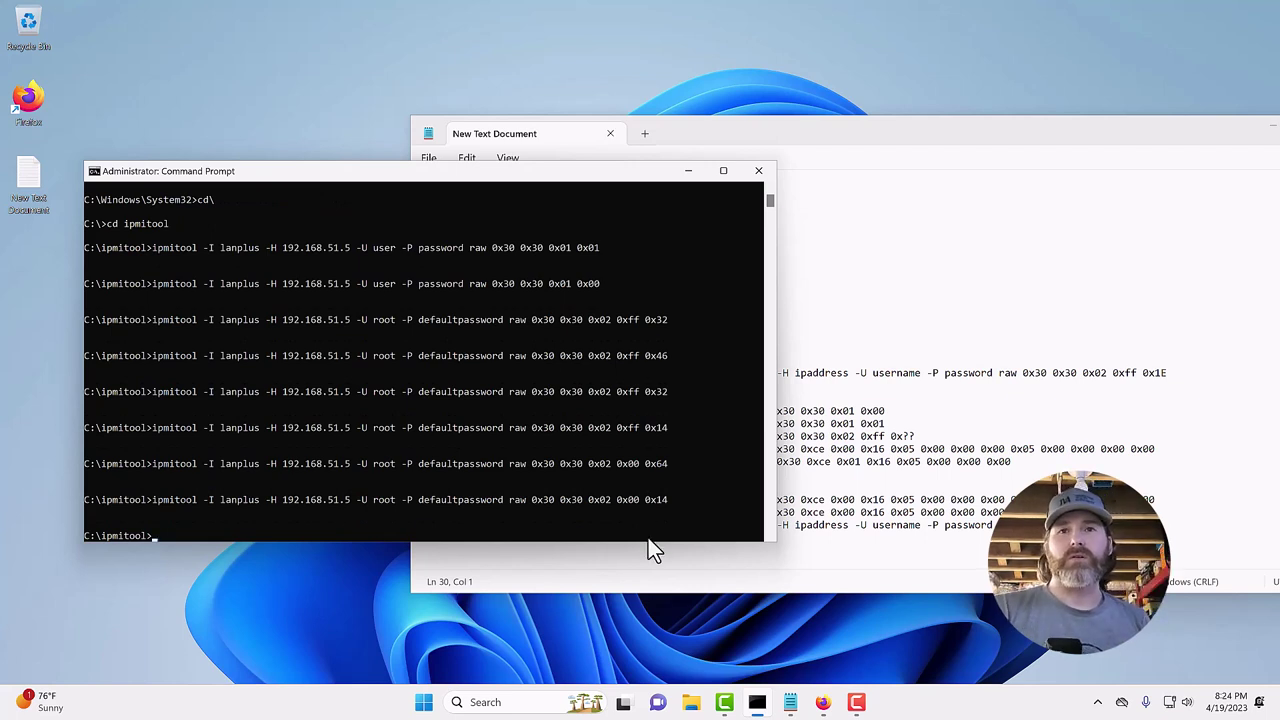
{"action": "key", "text": "Up"}
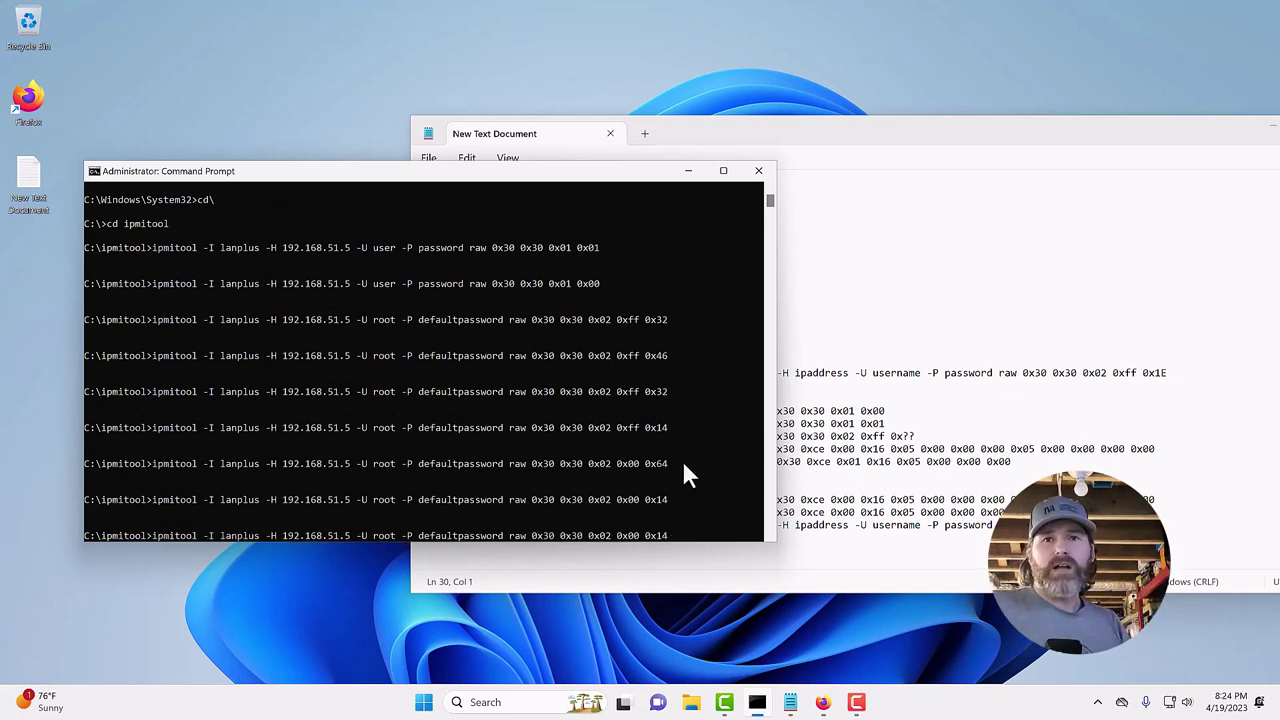
{"action": "left_click_drag", "start_coordinate": [615, 535], "coordinate": [628, 540]}
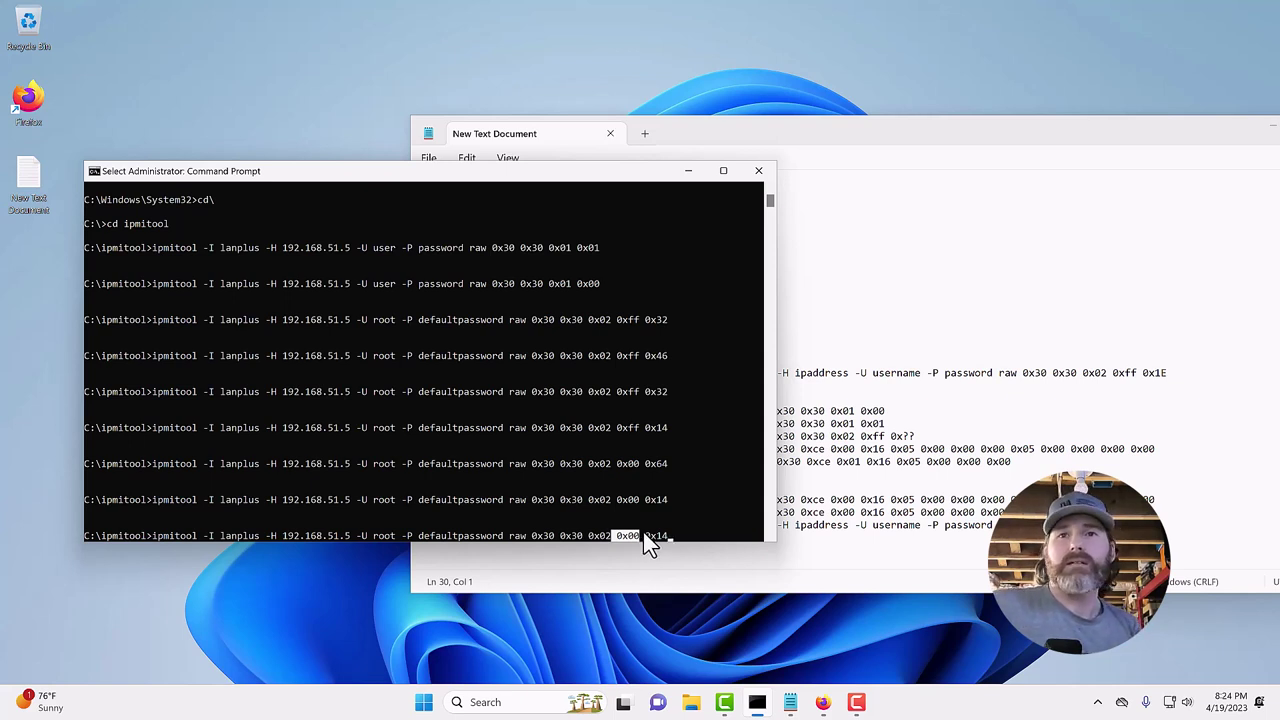
{"action": "right_click", "coordinate": [671, 537]}
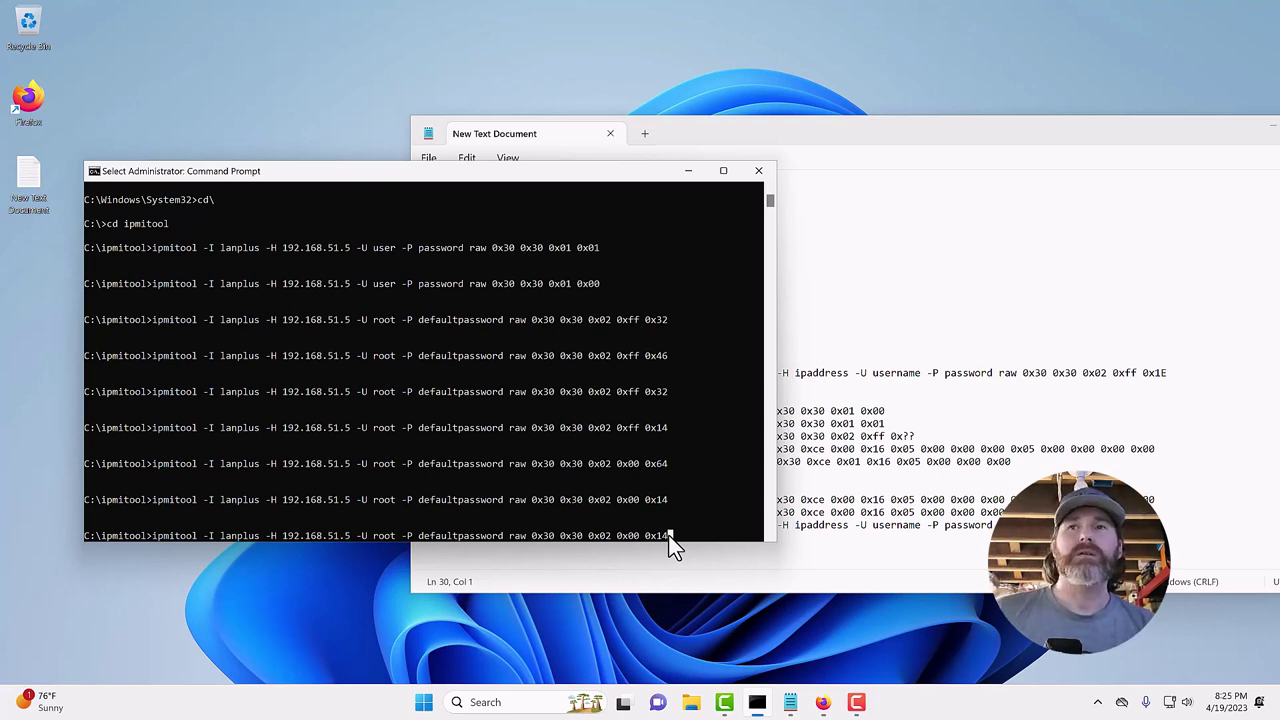
- Review the percentage-to-hex list and the example fan control commands in the notes
{"action": "left_click", "coordinate": [907, 461]}
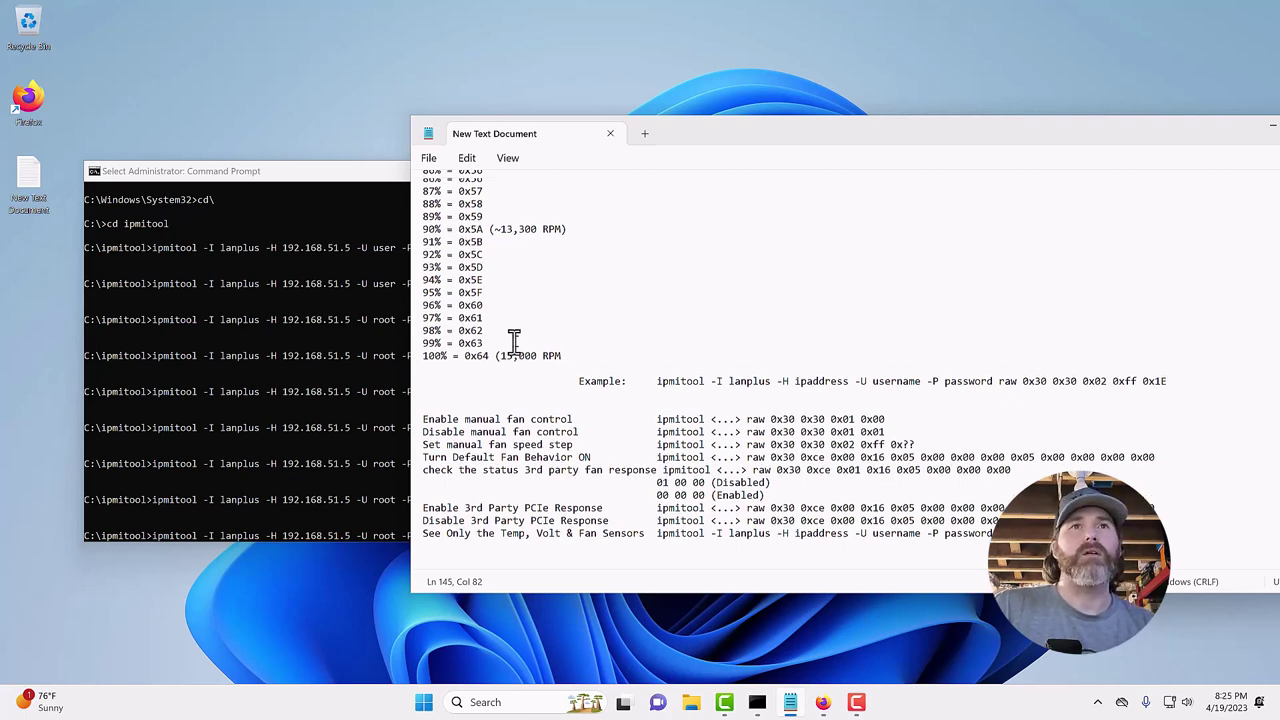
{"action": "scroll", "coordinate": [490, 310], "scroll_direction": "up", "scroll_amount": 5}
{"action": "left_click_drag", "start_coordinate": [453, 221], "coordinate": [466, 284]}
{"action": "left_click_drag", "start_coordinate": [503, 447], "coordinate": [590, 457]}
{"action": "scroll", "coordinate": [589, 455], "scroll_direction": "down", "scroll_amount": 2}
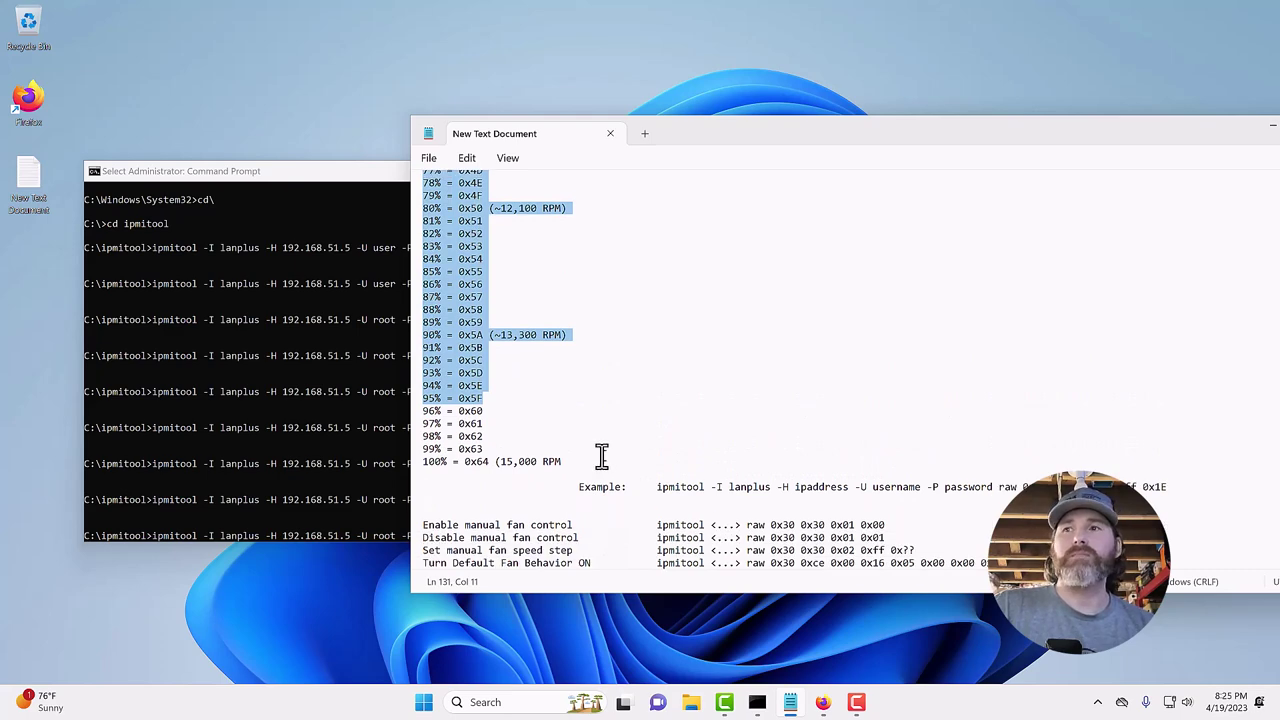
{"action": "scroll", "coordinate": [601, 455], "scroll_direction": "down", "scroll_amount": 3}
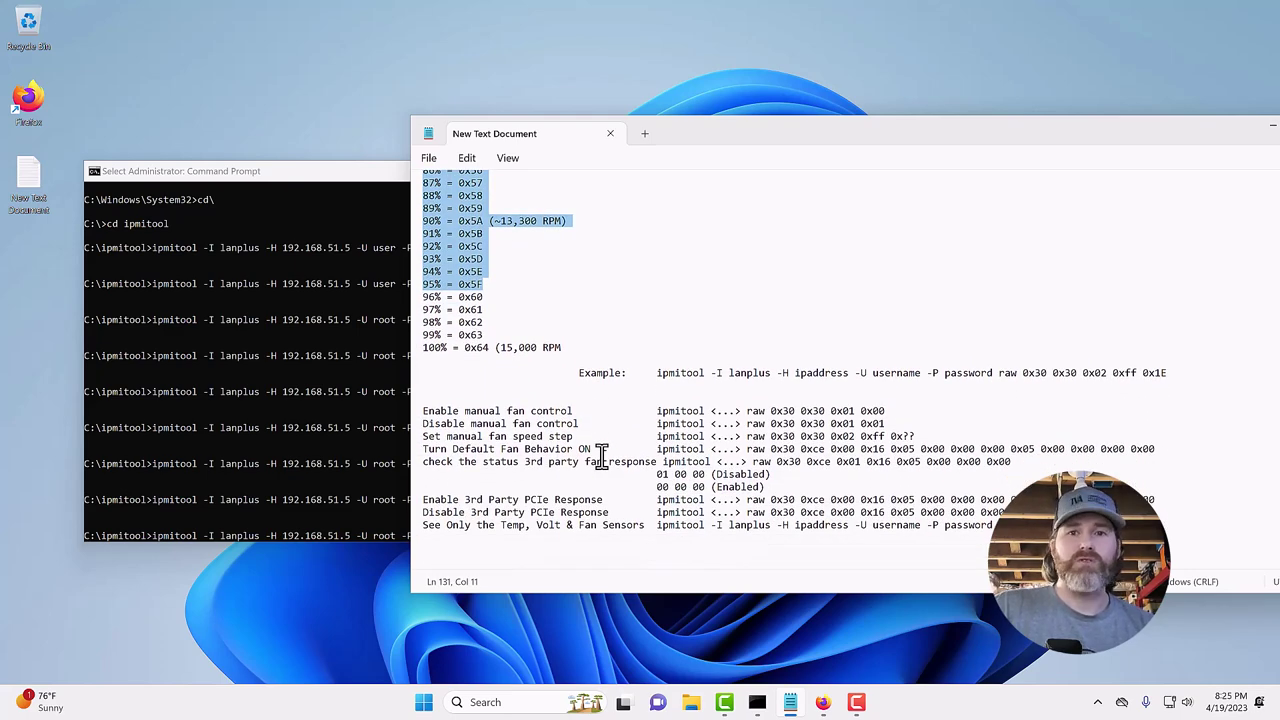